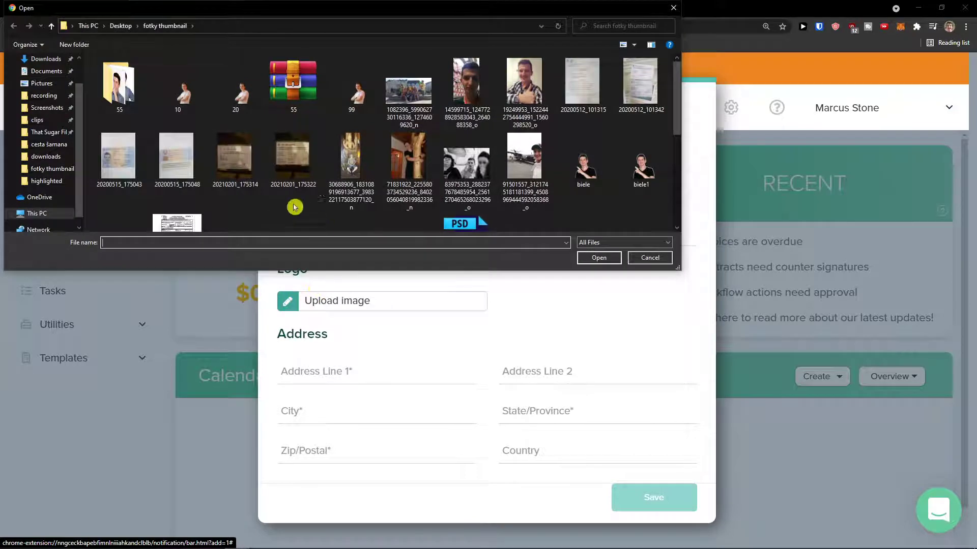
- Upload the 208a96da rock photo from the Desktop as the brand logo
scroll(41, 86, "up", 1)
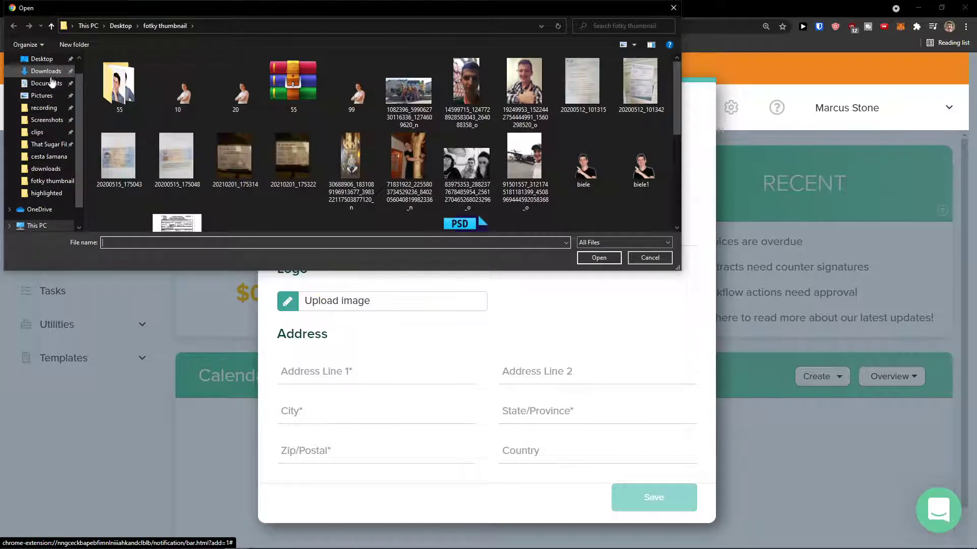
left_click(47, 70)
left_click(42, 58)
scroll(170, 169, "down", 1)
scroll(170, 169, "down", 5)
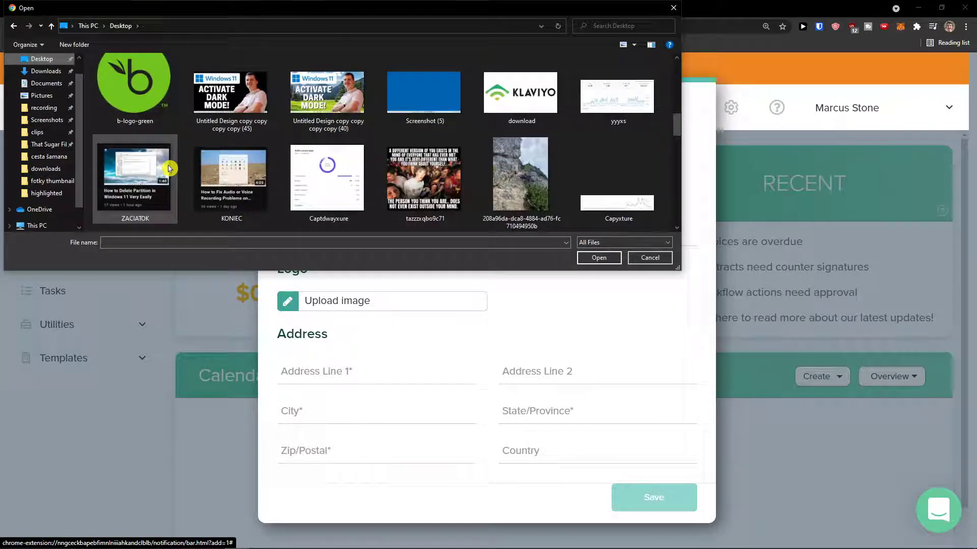
double_click(514, 183)
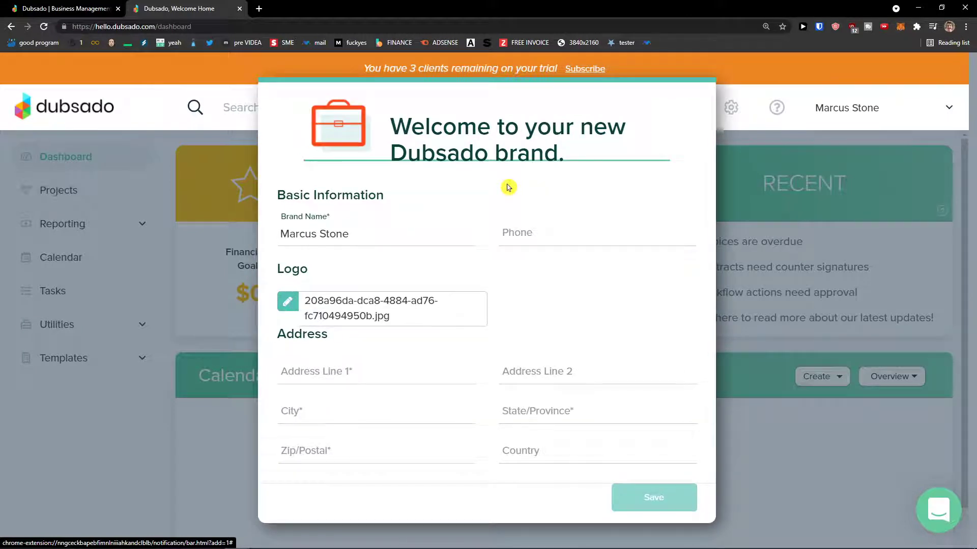
- Fill in the brand's street address, city, region and postal code, then save the brand
left_click(424, 366)
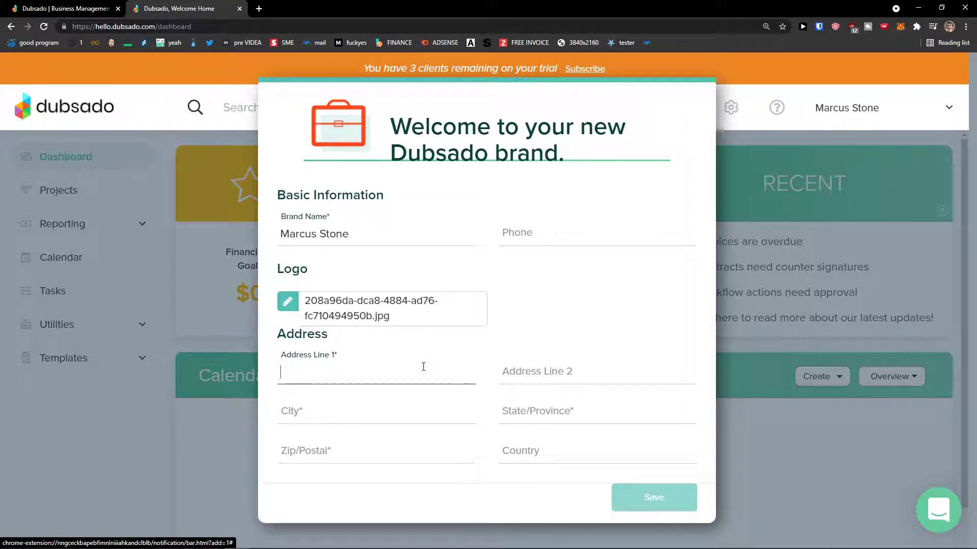
key("Tab")
key("Tab")
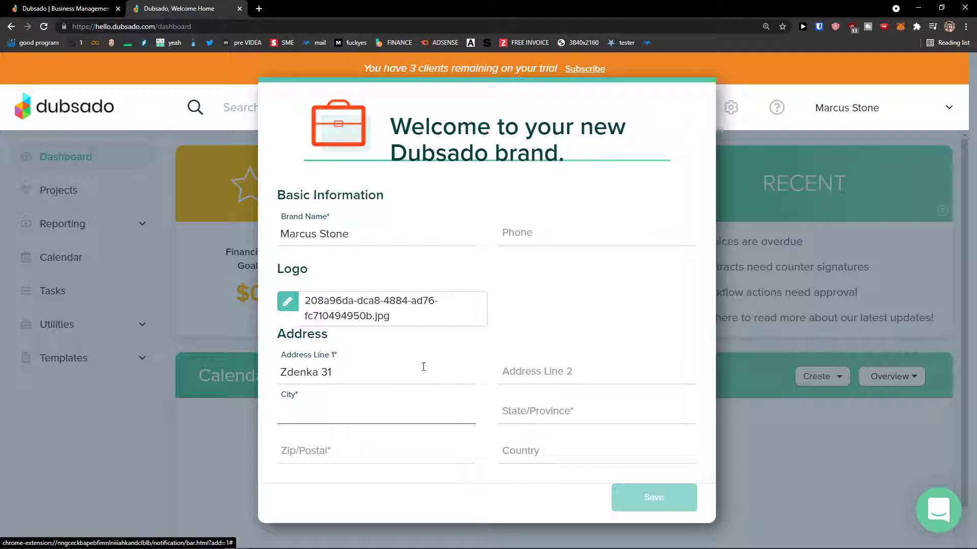
key("Tab")
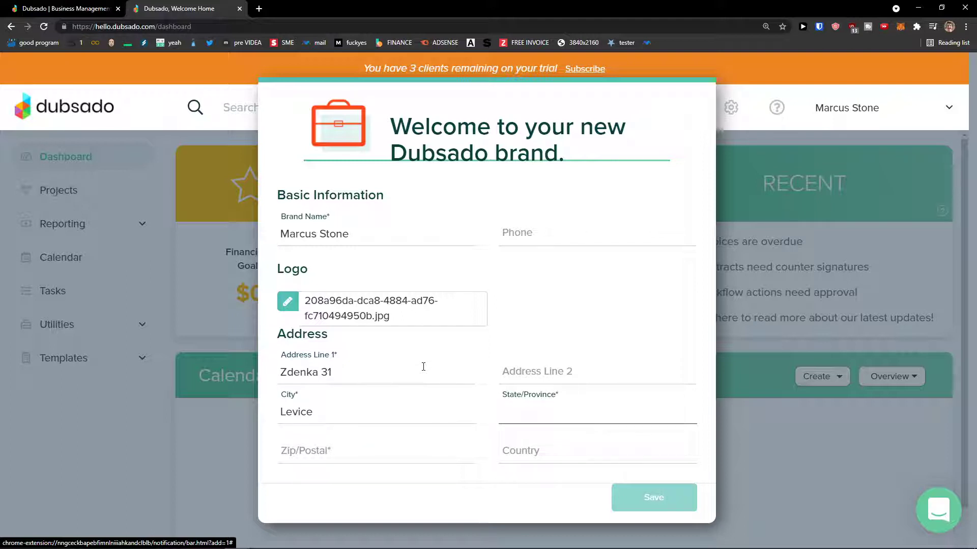
type("Slovakia")
key("Tab")
type("9")
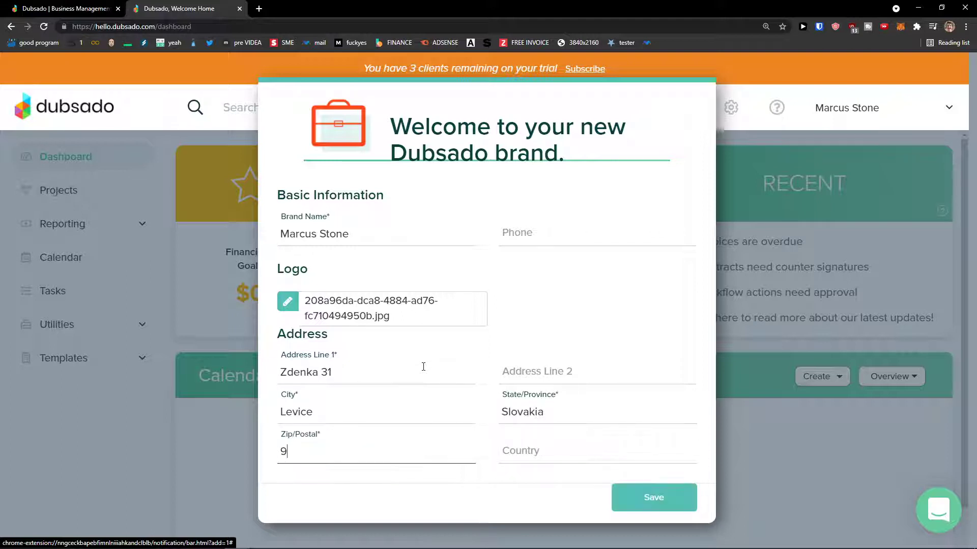
key("Tab")
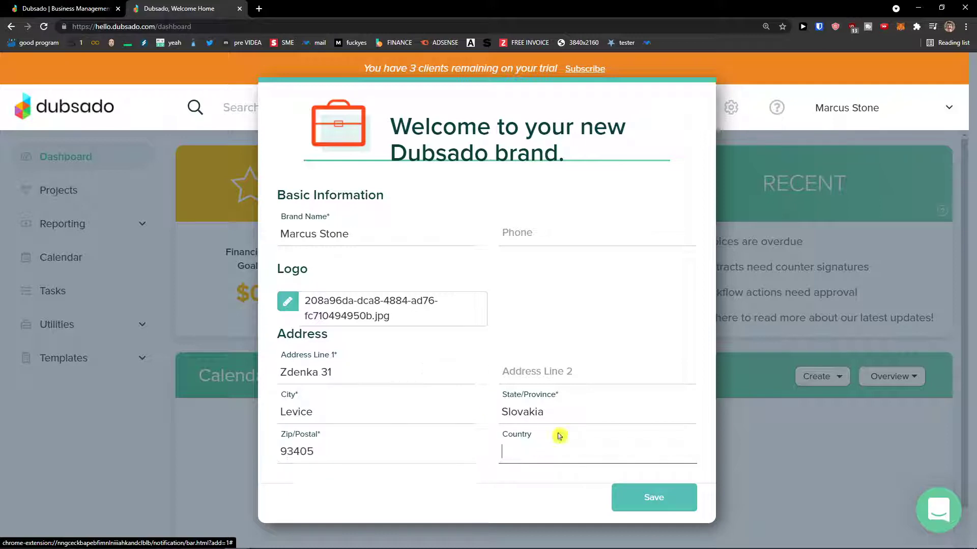
left_click(647, 499)
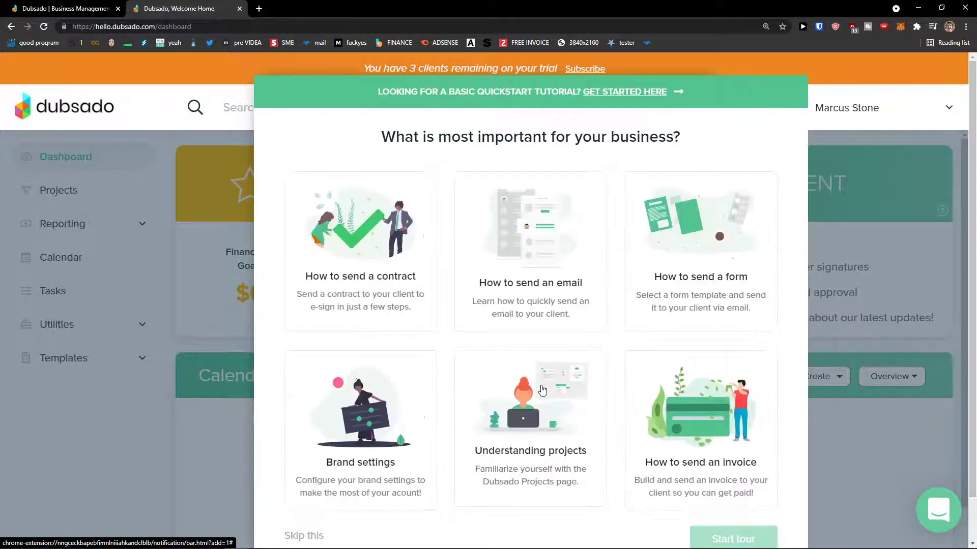
- Dismiss the chat popup and browse the tutorial cards, ending on the contract-sending tour
scroll(529, 384, "down", 1)
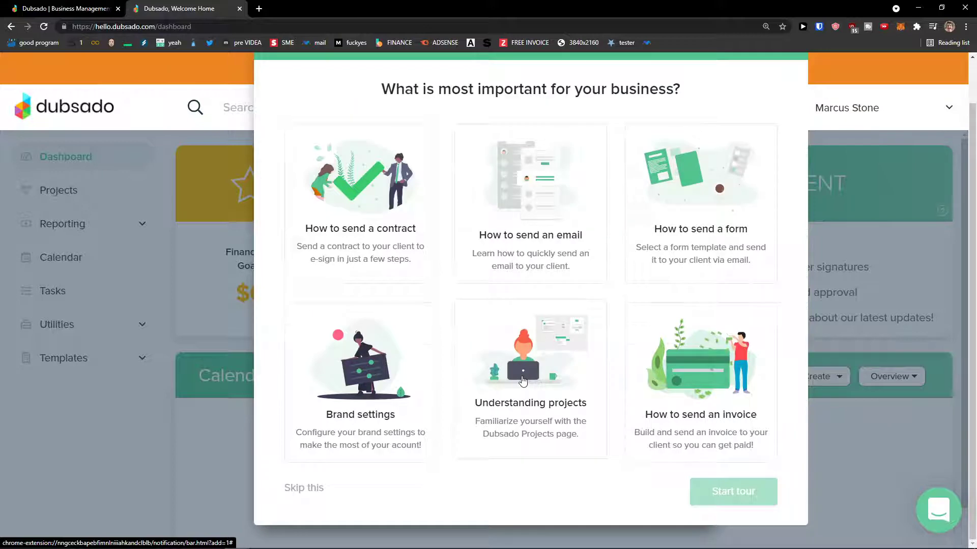
scroll(522, 380, "up", 1)
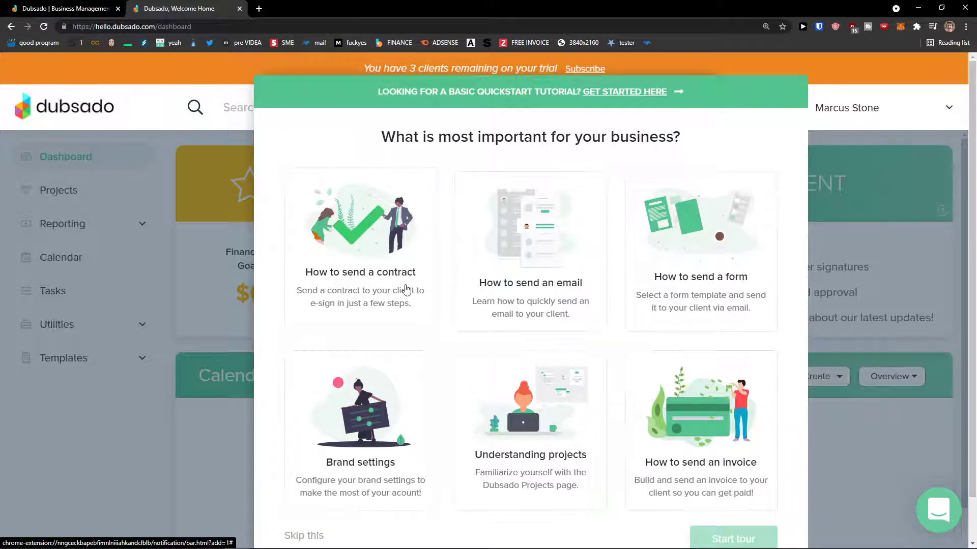
scroll(677, 308, "down", 1)
left_click(934, 202)
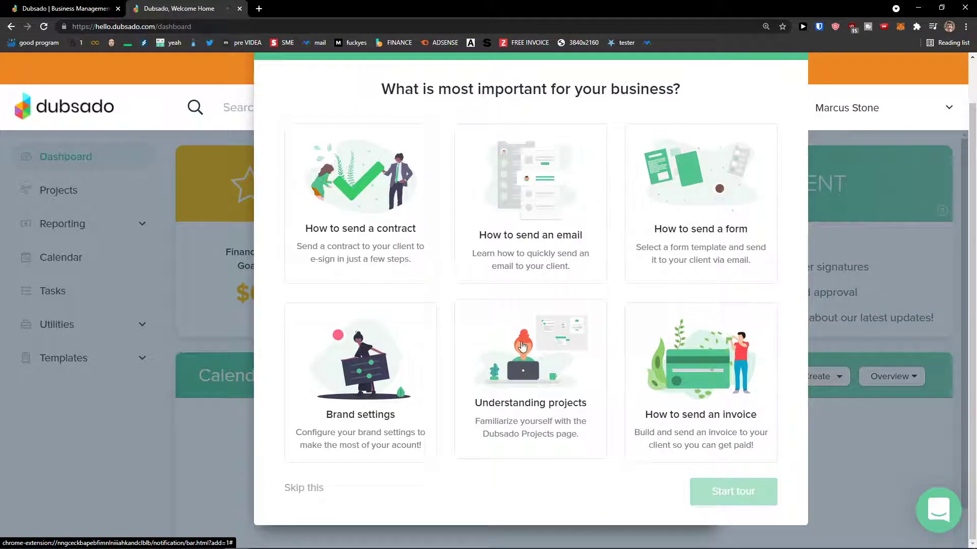
left_click(571, 345)
left_click(395, 337)
left_click(573, 280)
left_click(670, 266)
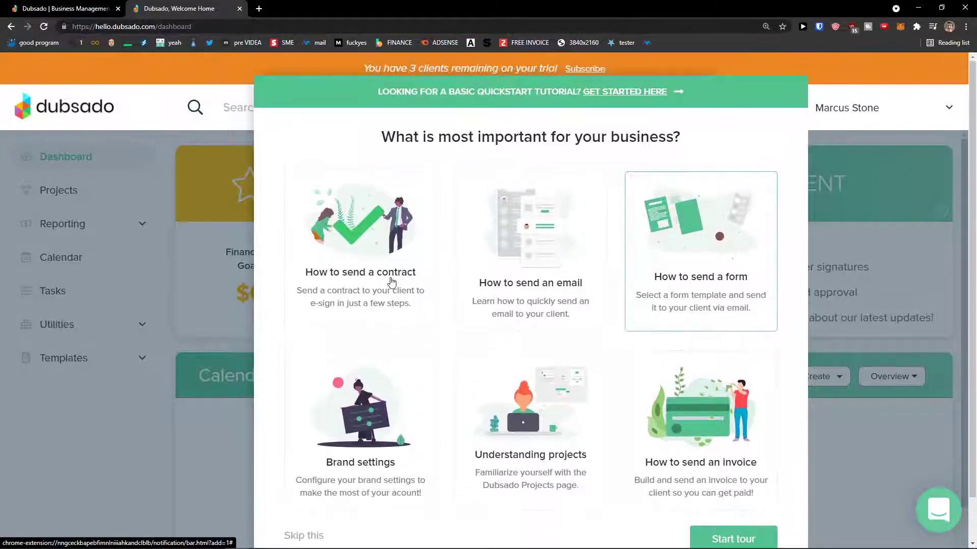
left_click(388, 280)
left_click(507, 305)
scroll(492, 308, "down", 1)
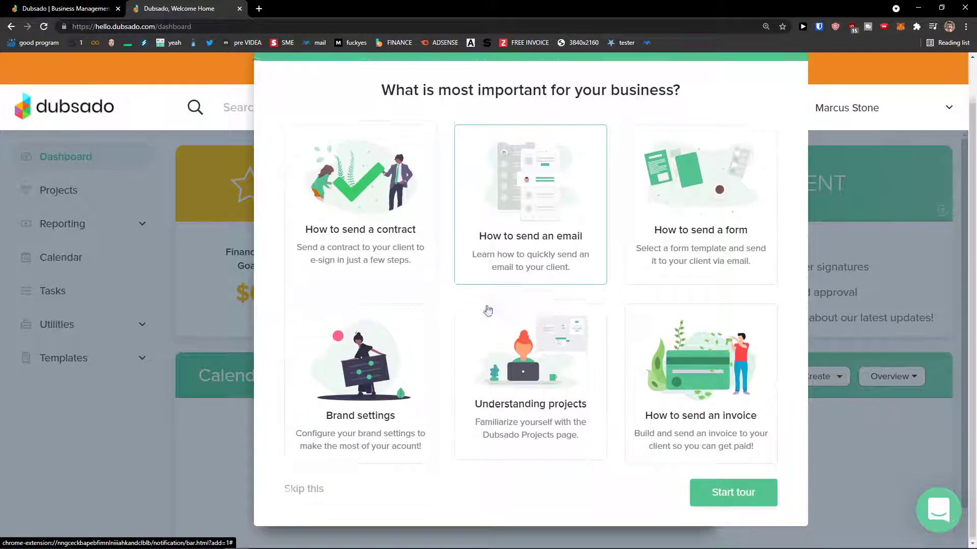
left_click(407, 272)
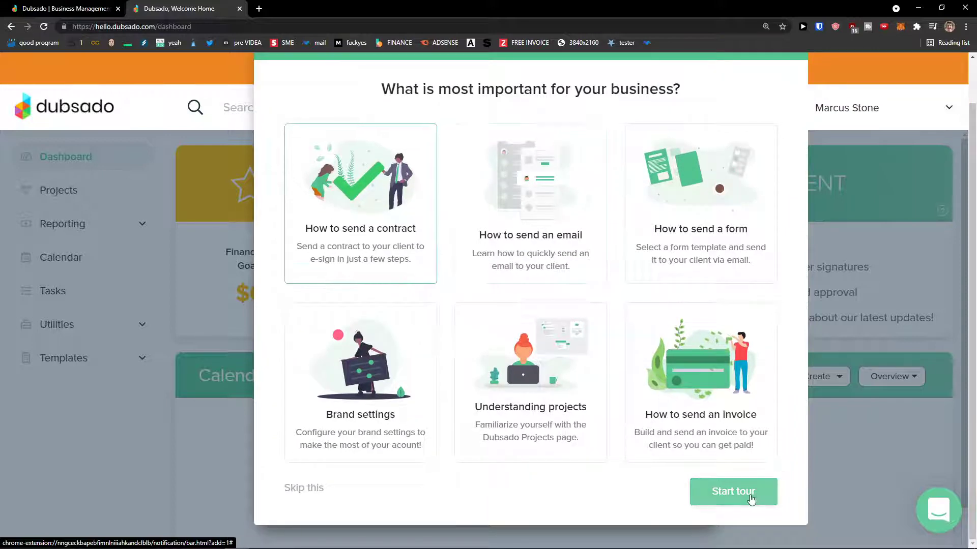
- Start the contract tour, return to the tour list, then skip the tutorials
left_click(733, 491)
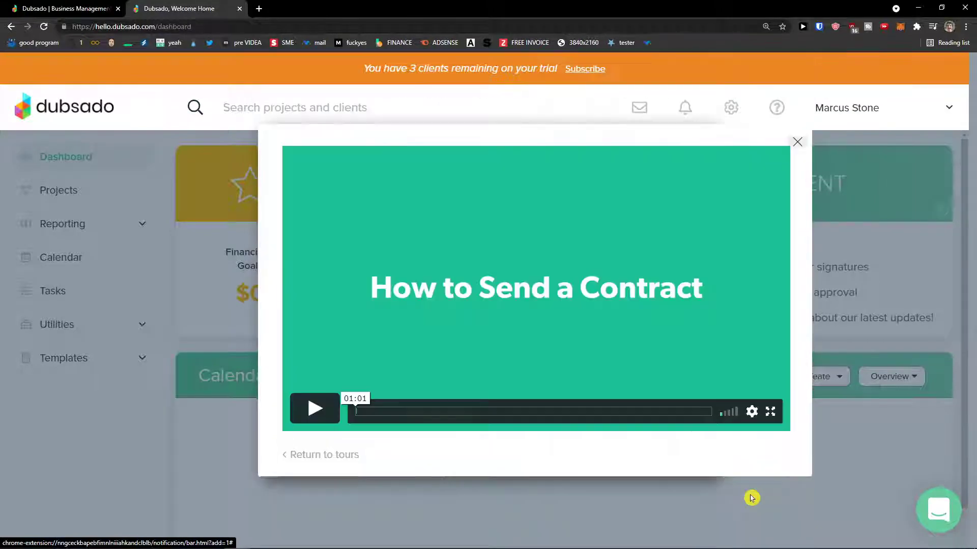
left_click(336, 456)
scroll(559, 423, "down", 1)
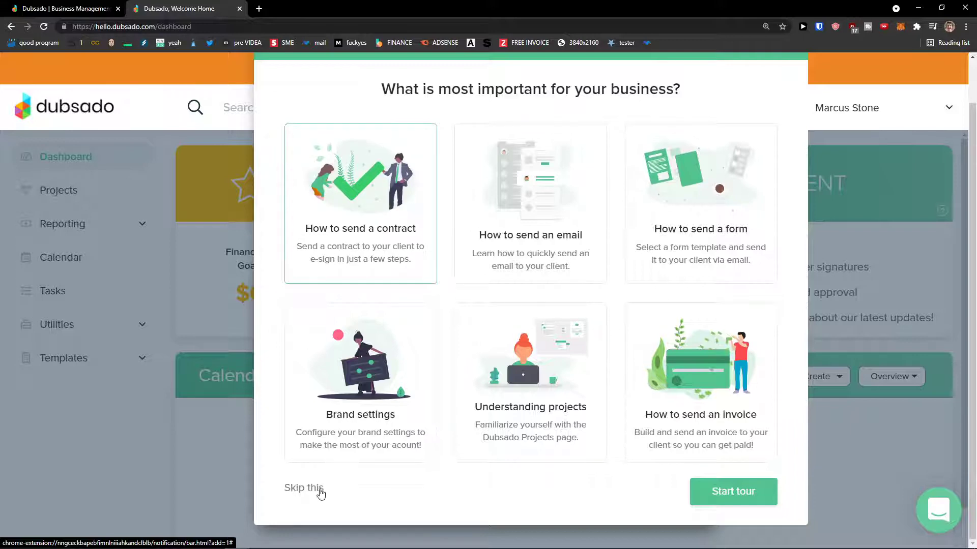
left_click(316, 488)
scroll(537, 417, "down", 1)
scroll(536, 417, "up", 1)
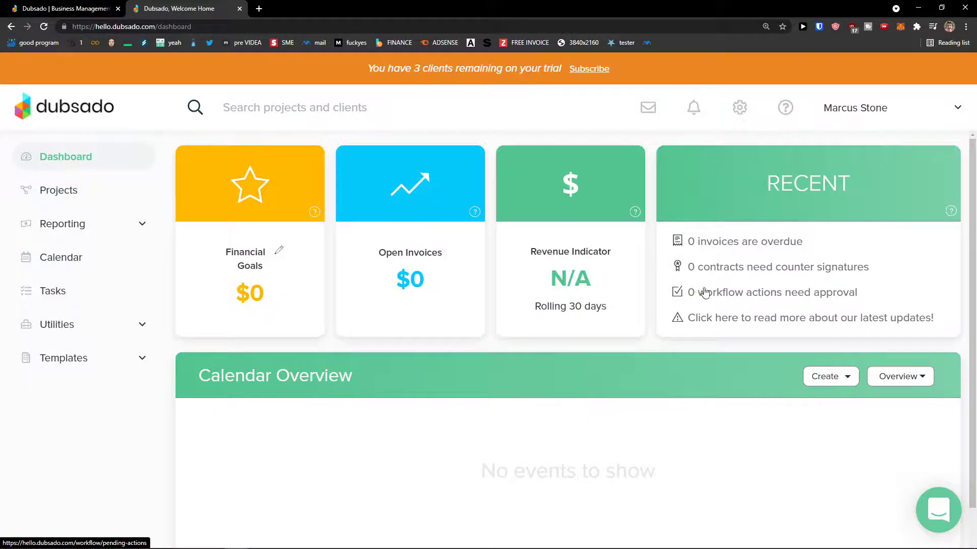
- Look over the inbox, the notifications and the brand settings page
left_click(649, 108)
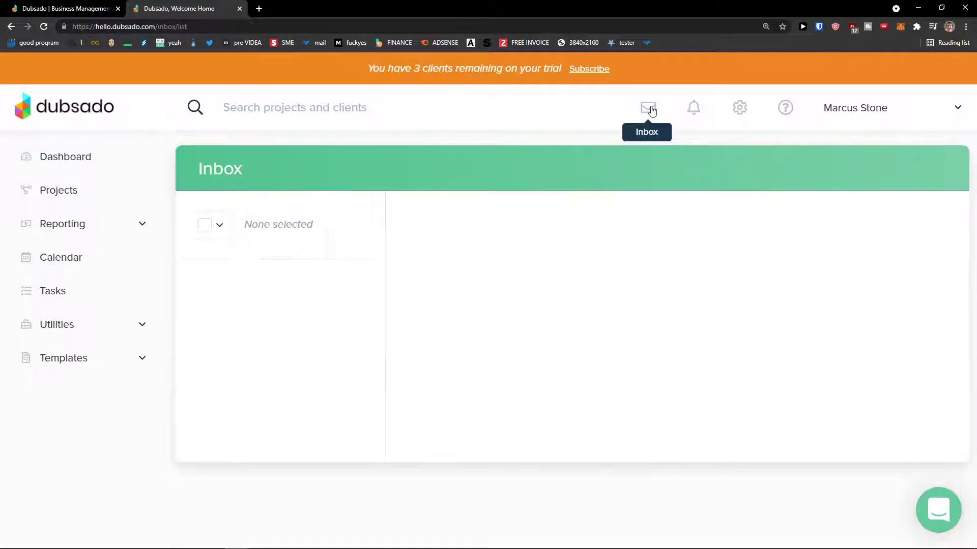
left_click(691, 110)
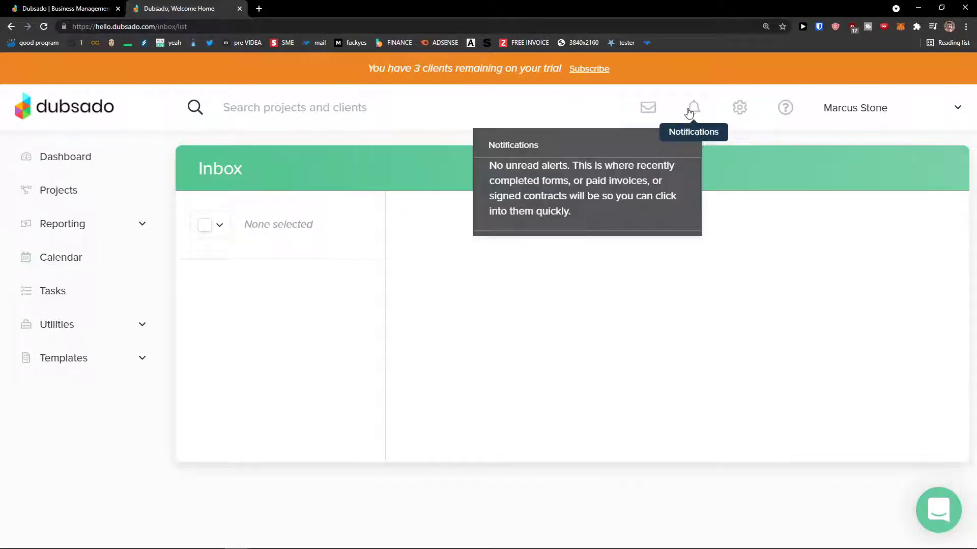
left_click(738, 108)
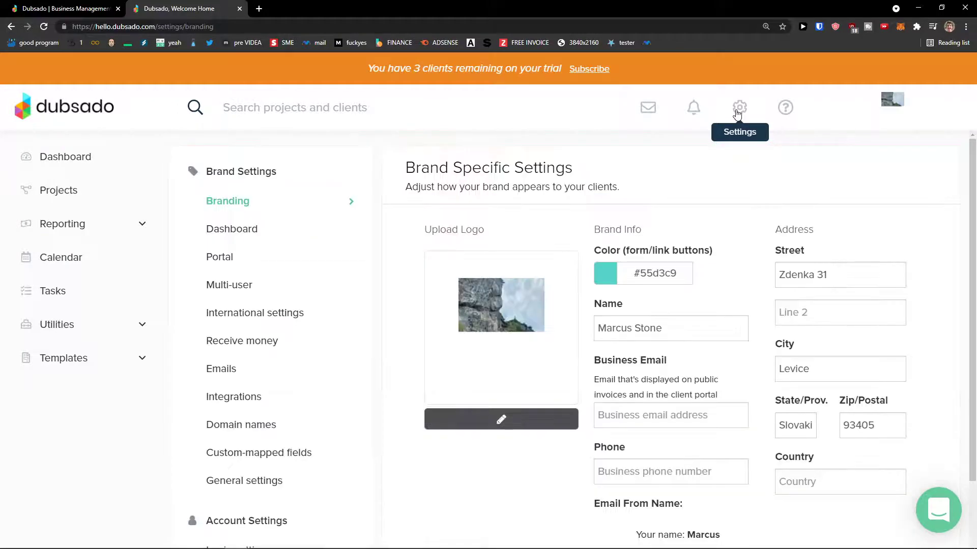
scroll(616, 186, "down", 3)
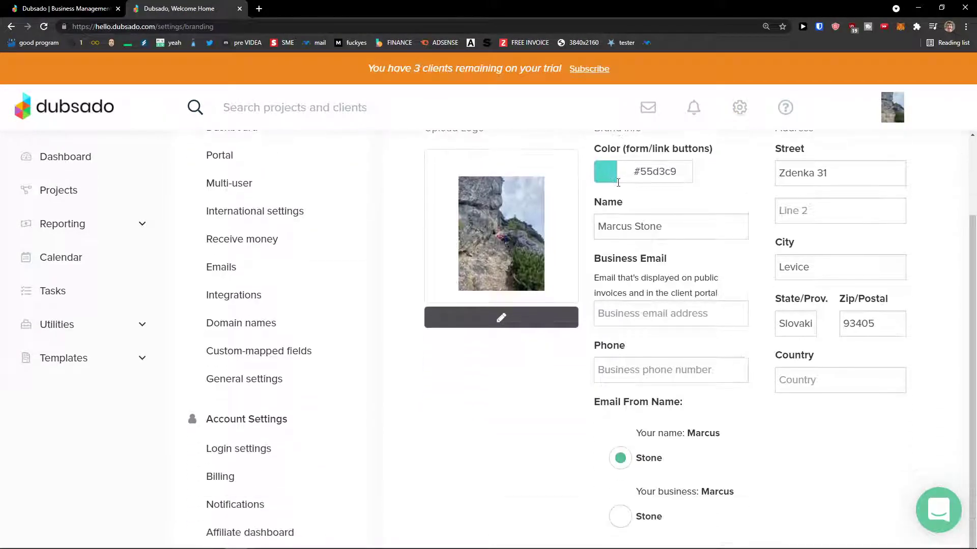
scroll(602, 190, "up", 3)
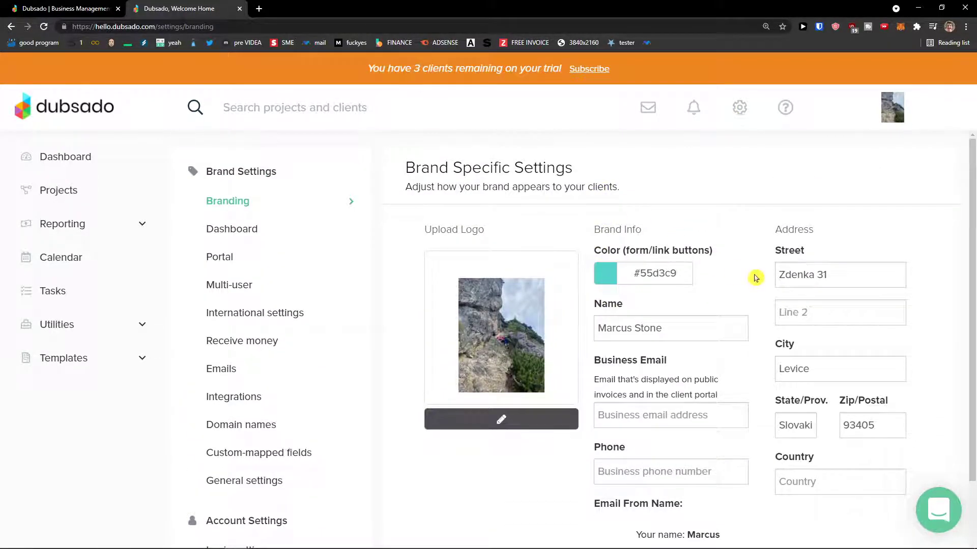
scroll(753, 275, "down", 1)
- Review the Dashboard, Portal, Multi-user and Emails settings, then go to Projects
left_click(259, 184)
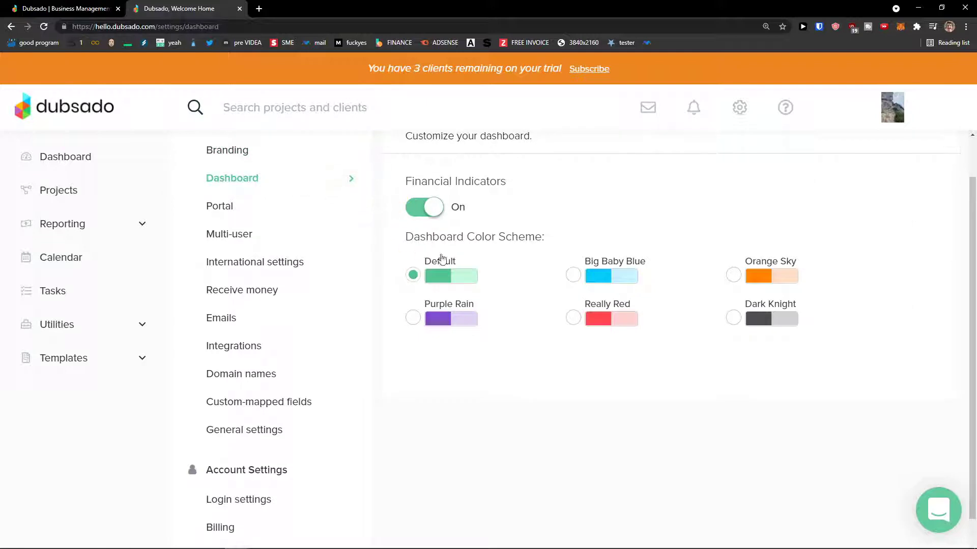
left_click(264, 215)
scroll(394, 239, "up", 1)
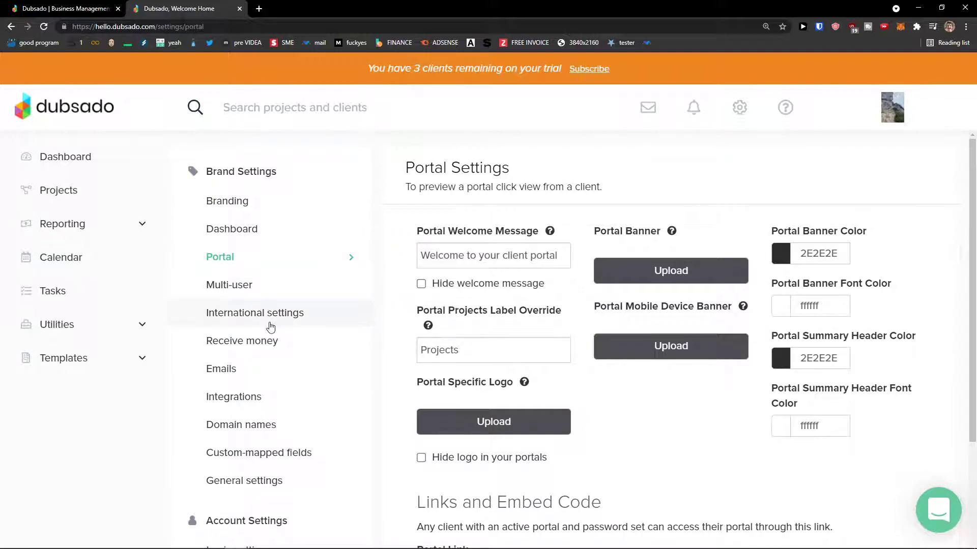
left_click(279, 297)
scroll(392, 308, "down", 1)
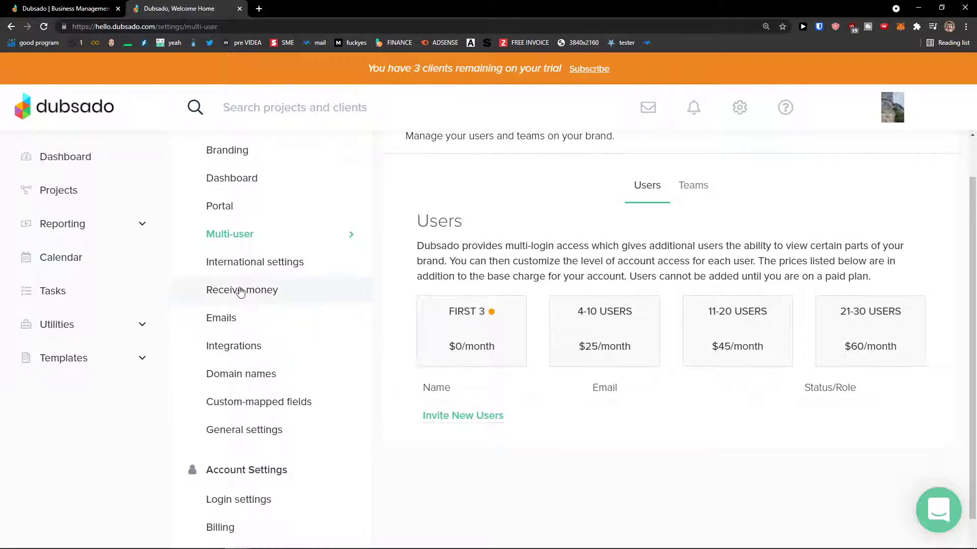
left_click(229, 328)
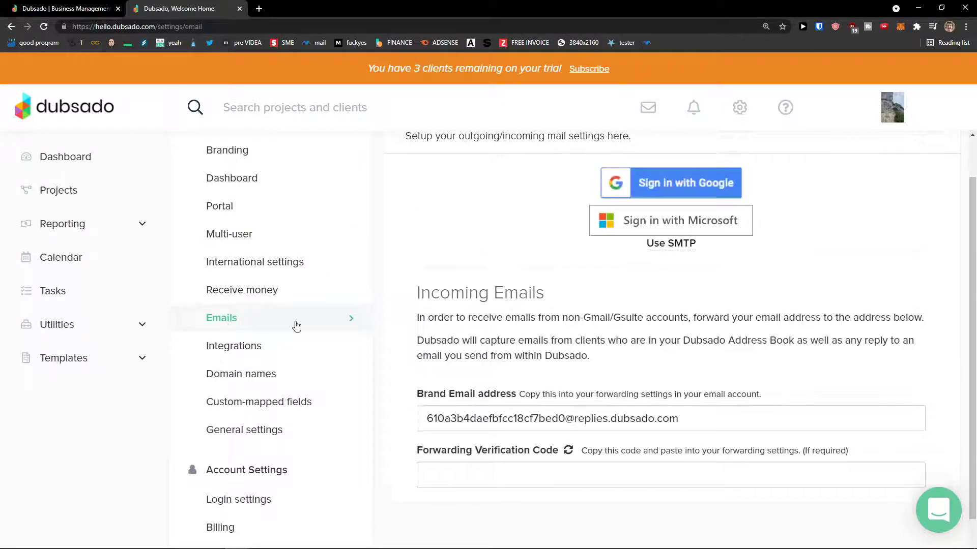
scroll(402, 328, "down", 2)
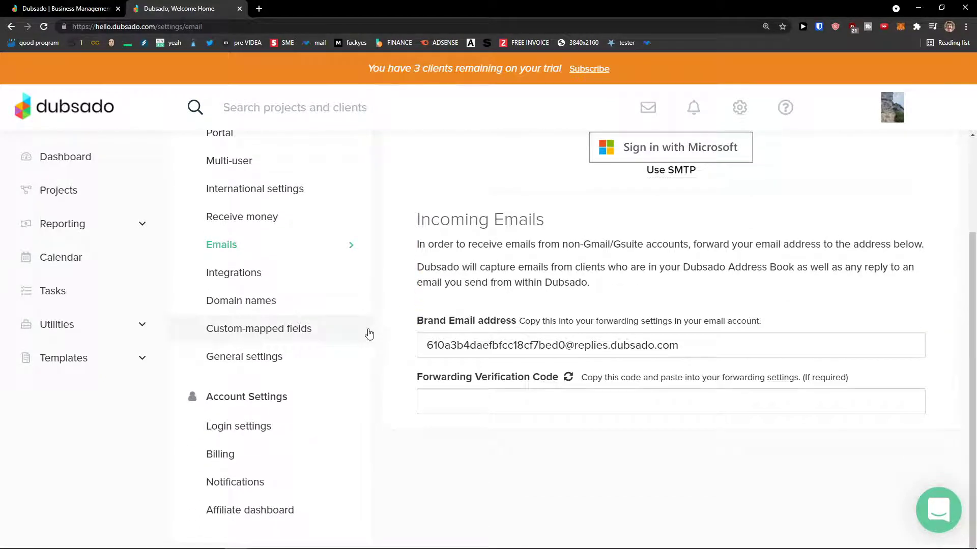
scroll(366, 331, "up", 1)
scroll(347, 339, "up", 2)
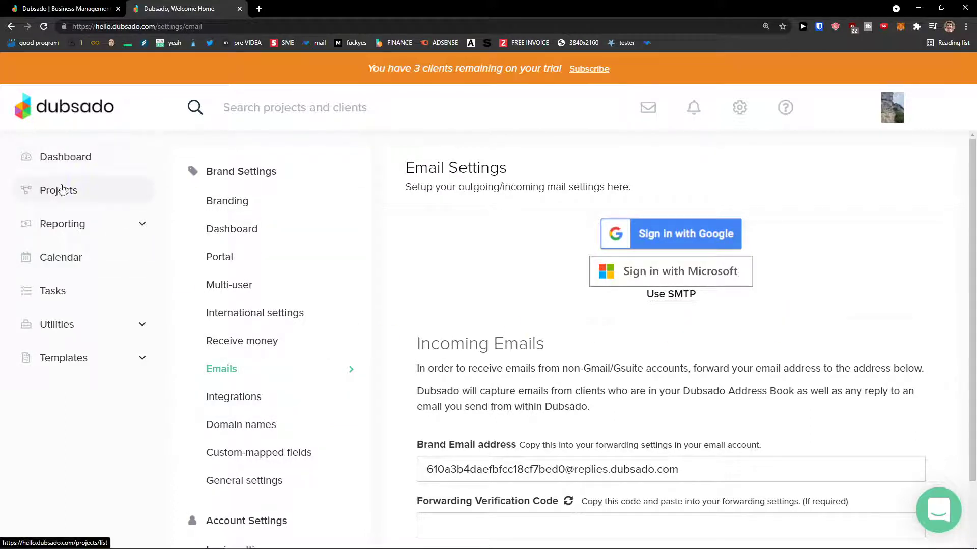
left_click(71, 197)
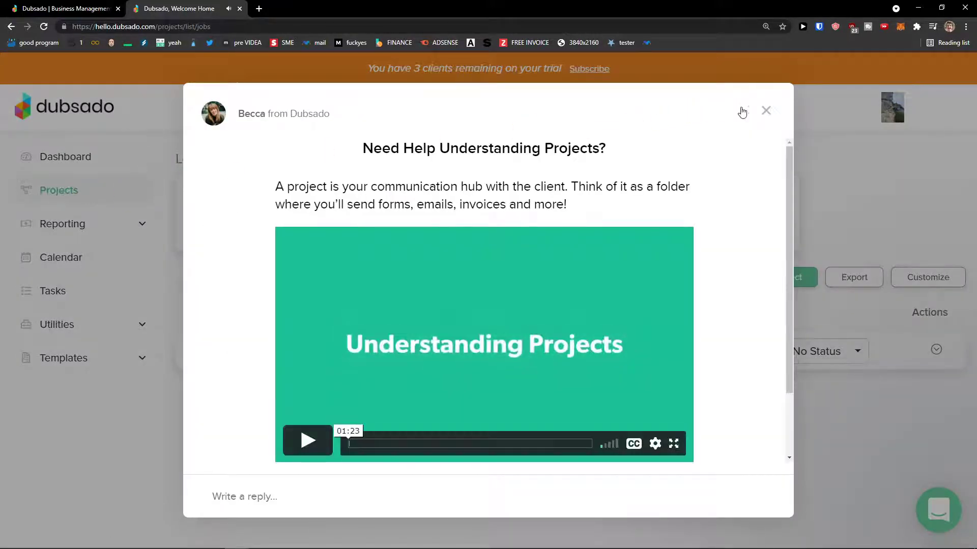
- Start a new project titled 'Youtube Project', without picking an existing client
left_click(766, 111)
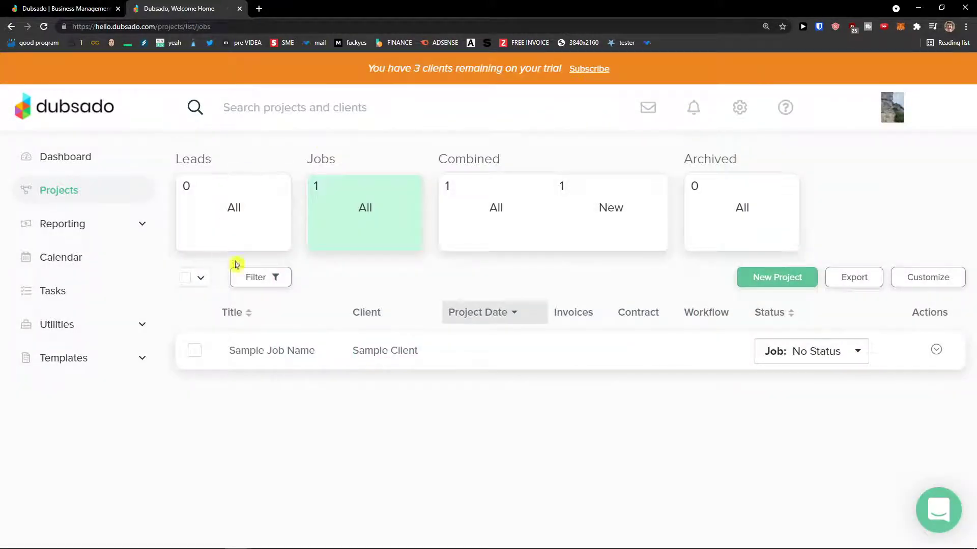
left_click(786, 280)
left_click(353, 197)
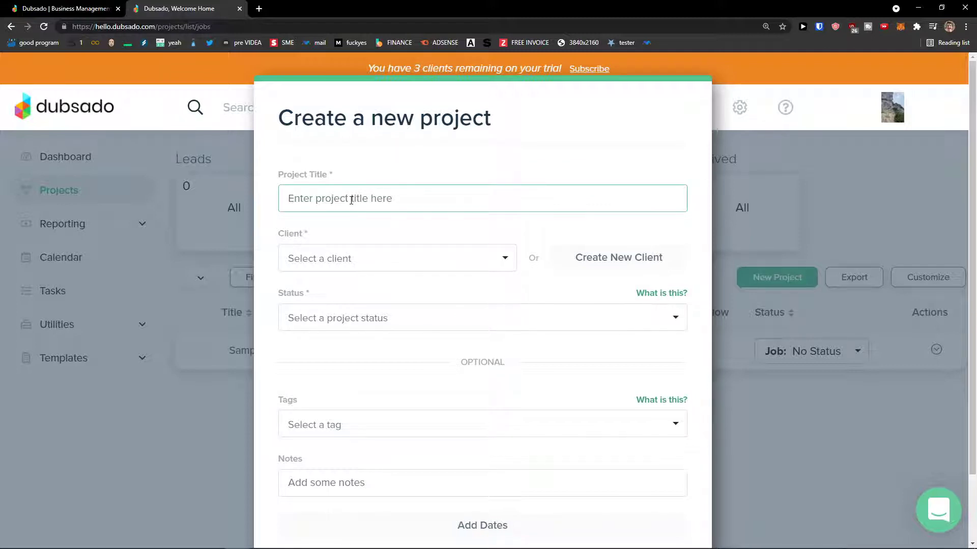
type("Youtube Project")
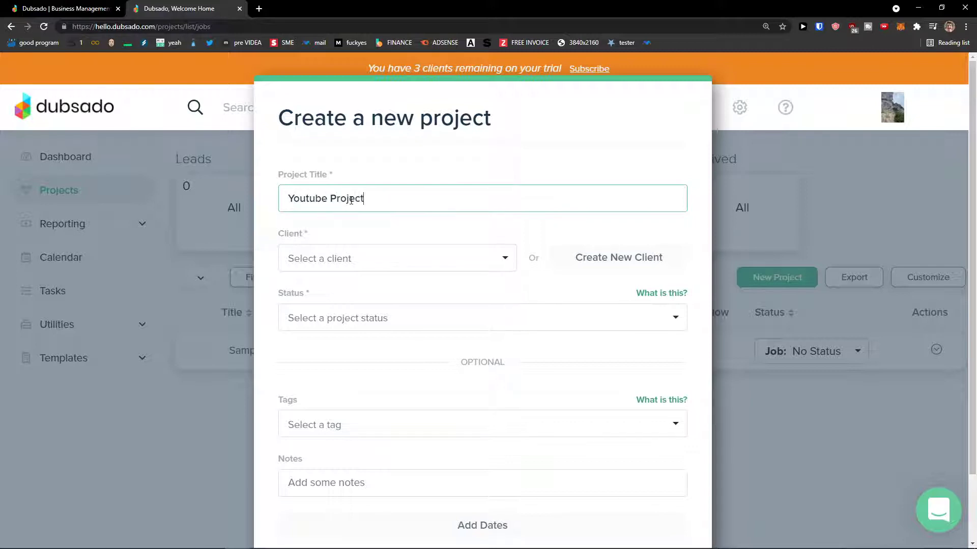
left_click(395, 249)
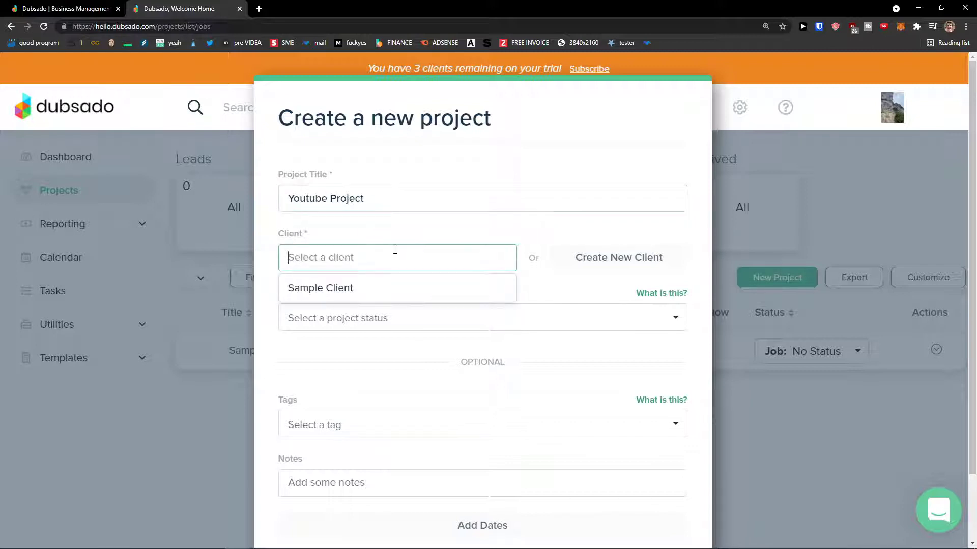
left_click(526, 285)
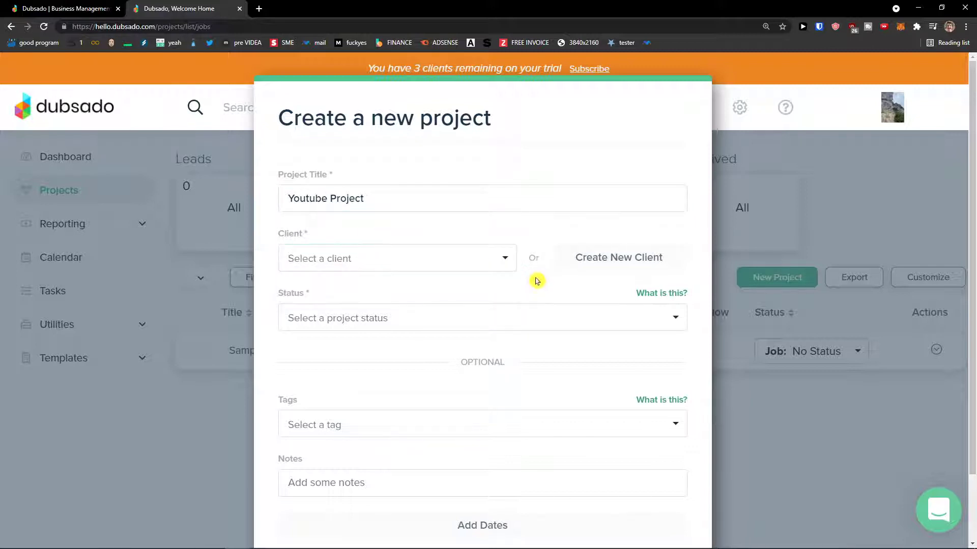
- Create a new client and enter the client's first and last name
left_click(575, 263)
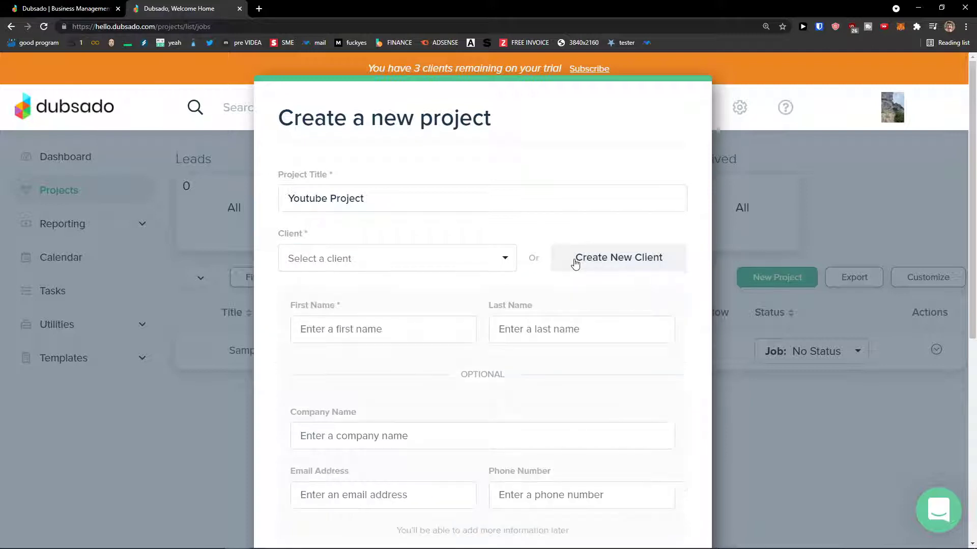
left_click(418, 328)
type("Marcus")
key("Tab")
type("Cli")
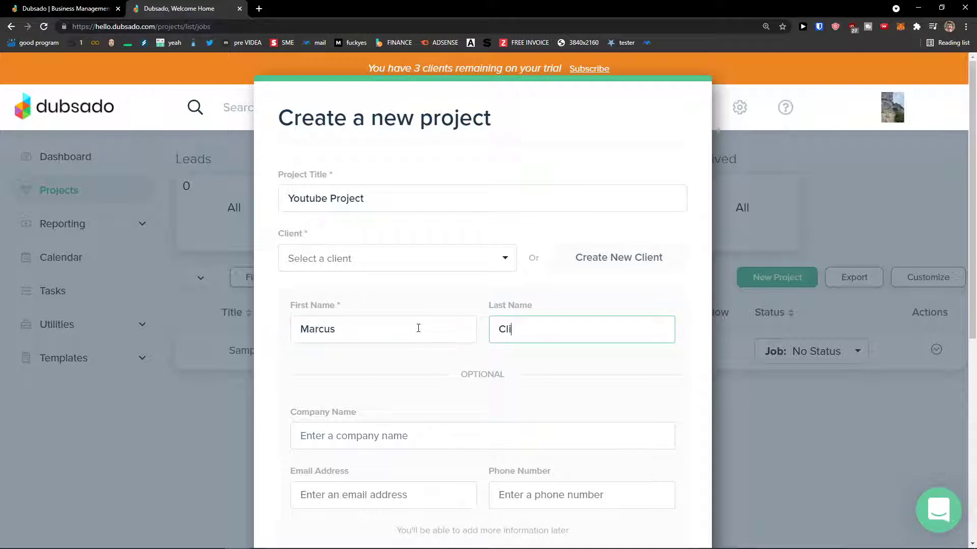
type("ent")
scroll(418, 328, "down", 2)
- Add the client's company name and e-mail address
left_click(420, 329)
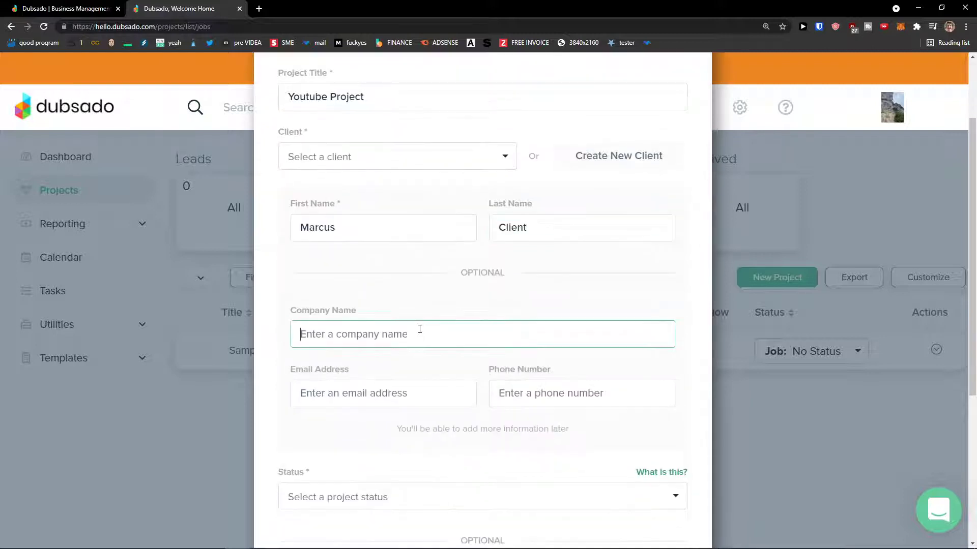
type("Sun wei LLC")
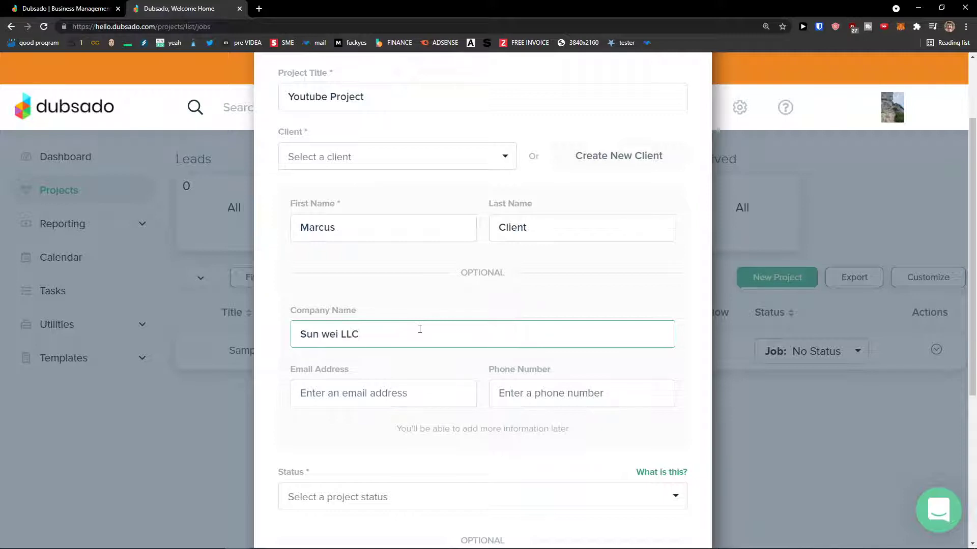
key("Tab")
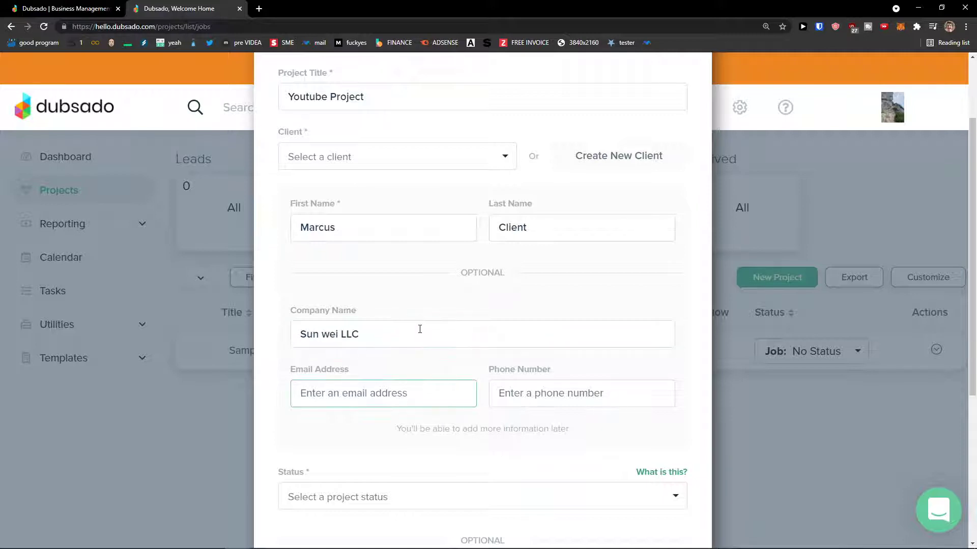
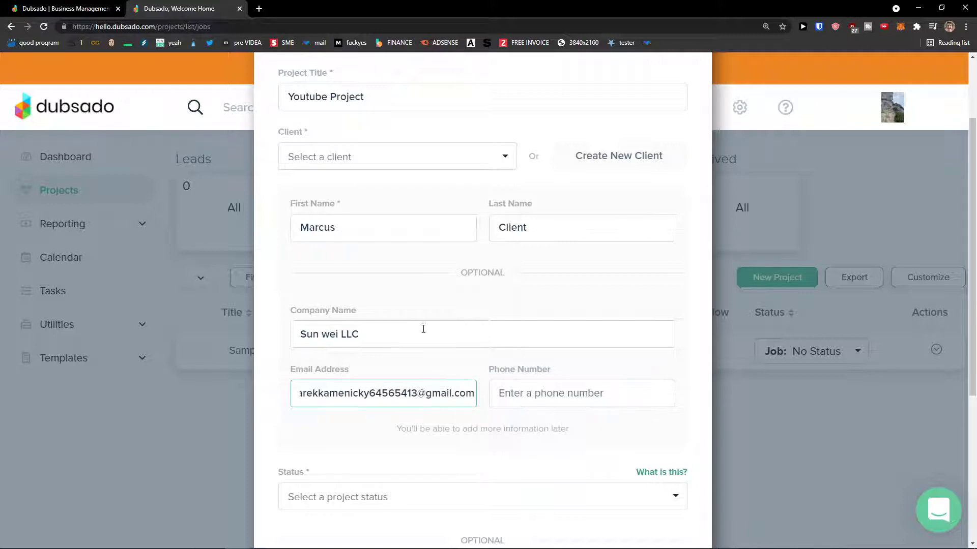
scroll(443, 324, "up", 2)
scroll(392, 305, "down", 4)
scroll(391, 304, "up", 1)
left_click(516, 381)
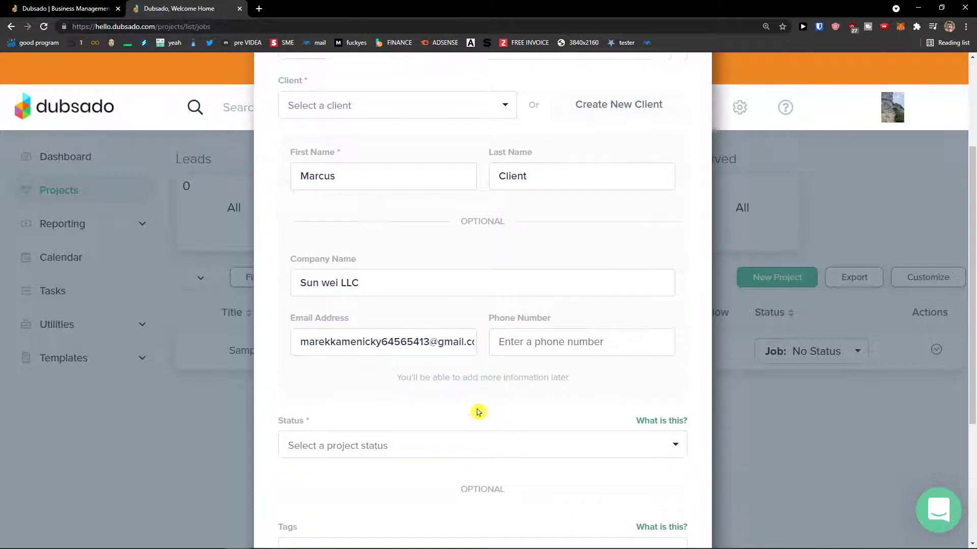
- Set the project status to Lead: No Status and add a new 'youtube' tag
scroll(473, 409, "down", 1)
scroll(442, 356, "down", 1)
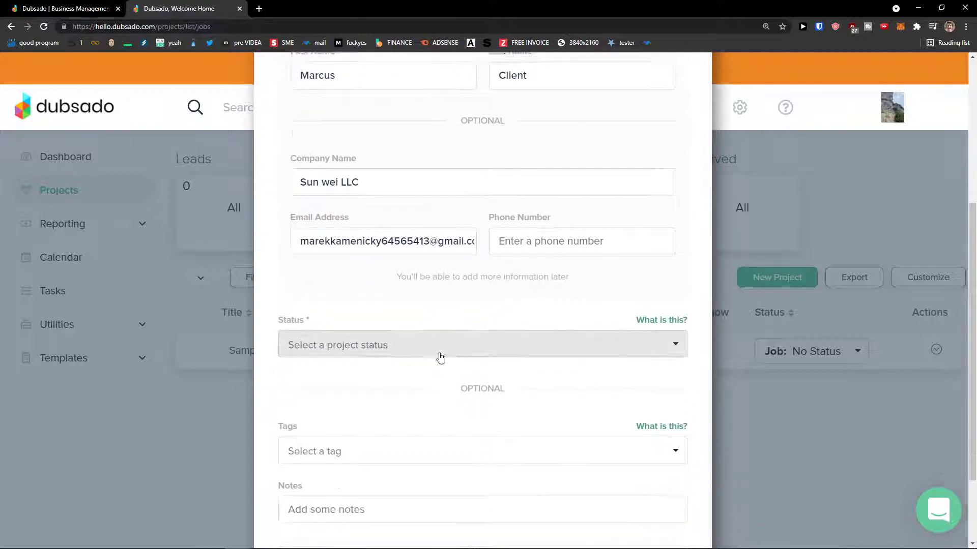
left_click(335, 342)
scroll(399, 414, "down", 1)
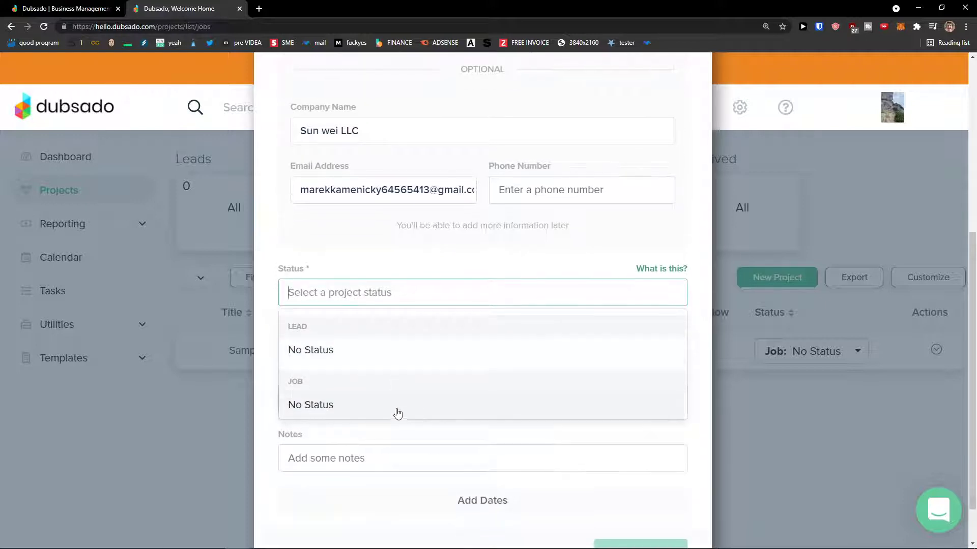
left_click(372, 350)
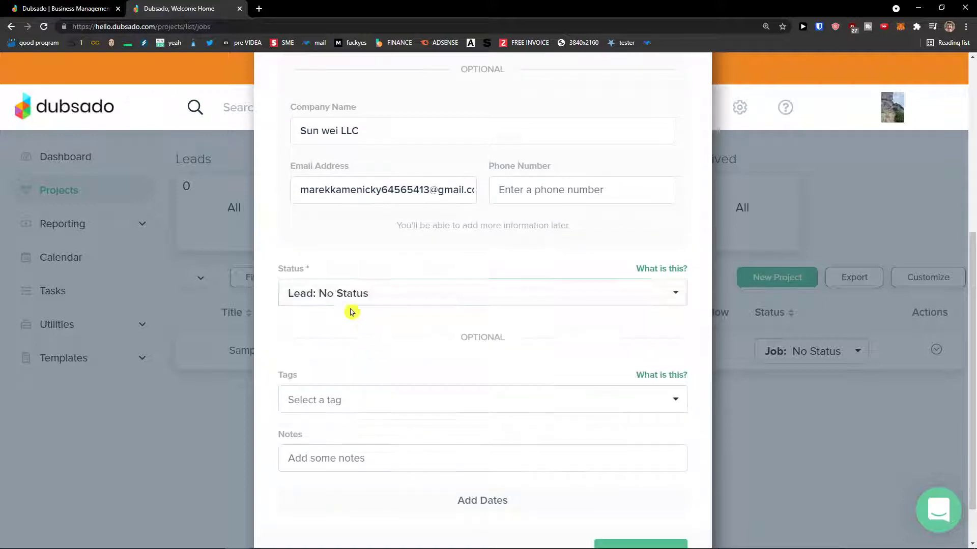
scroll(488, 328, "down", 1)
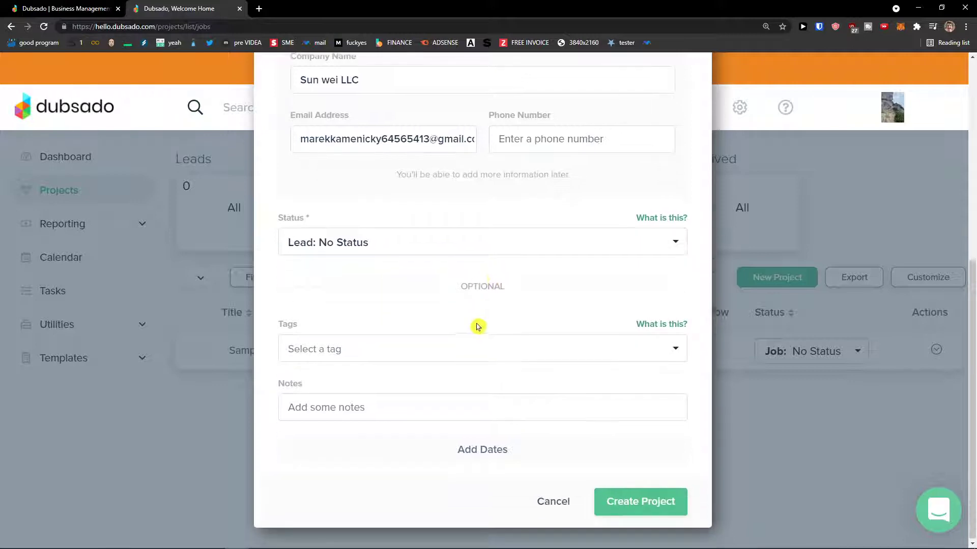
left_click(394, 341)
left_click(382, 376)
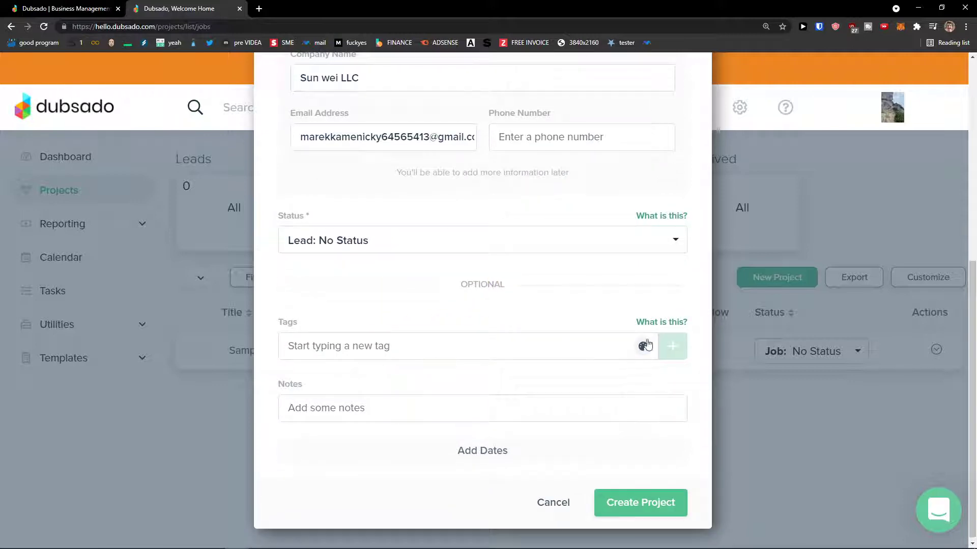
type("youtube")
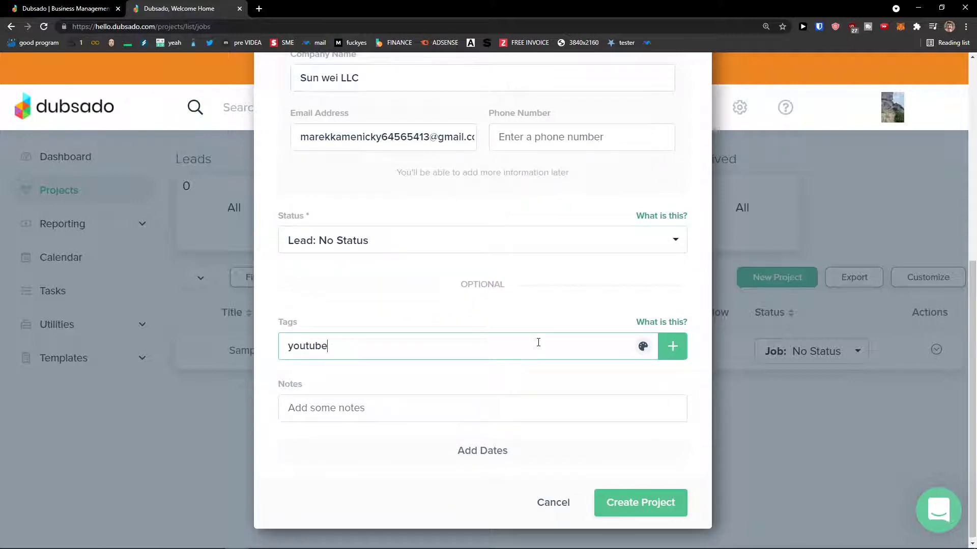
left_click(667, 350)
scroll(605, 358, "up", 5)
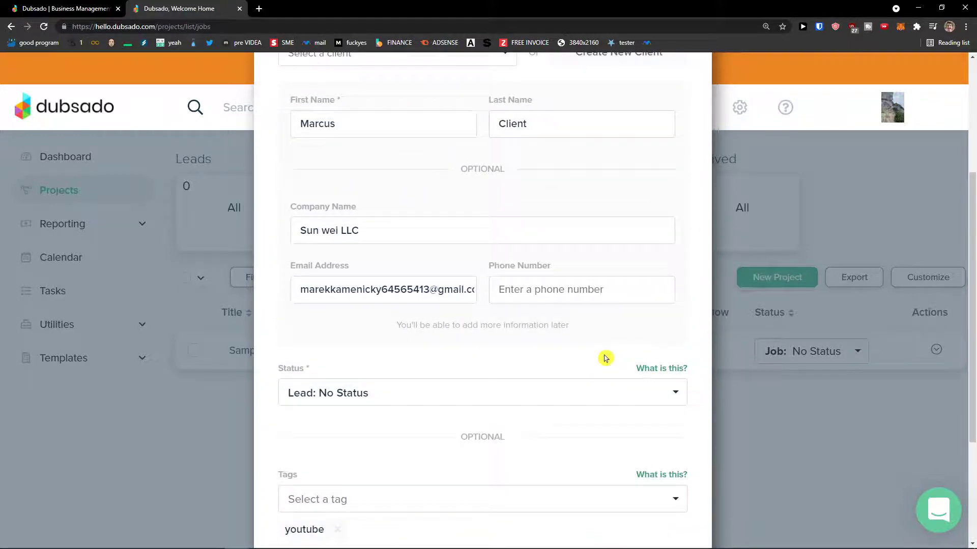
scroll(597, 359, "down", 5)
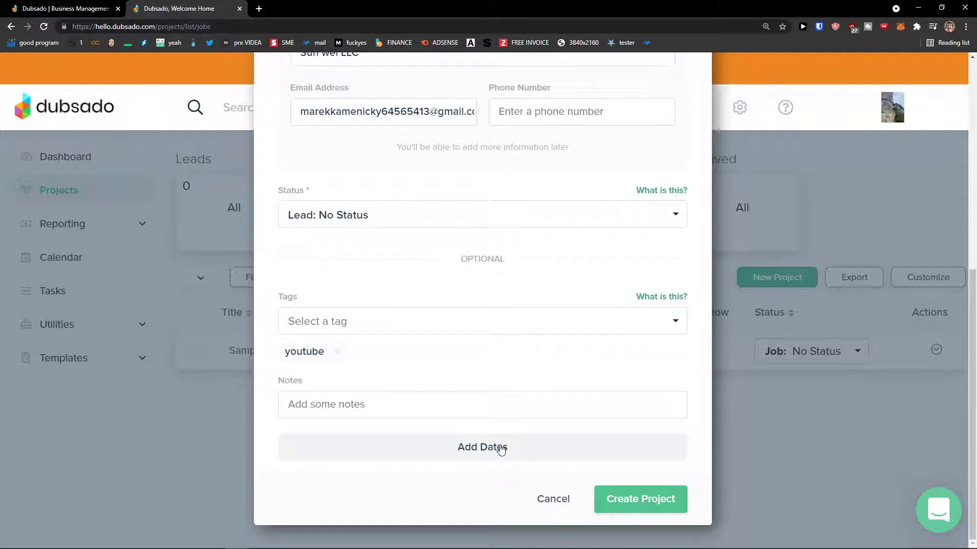
- Add the 8/4/21 all-day dates and create the project
left_click(501, 447)
scroll(480, 430, "down", 3)
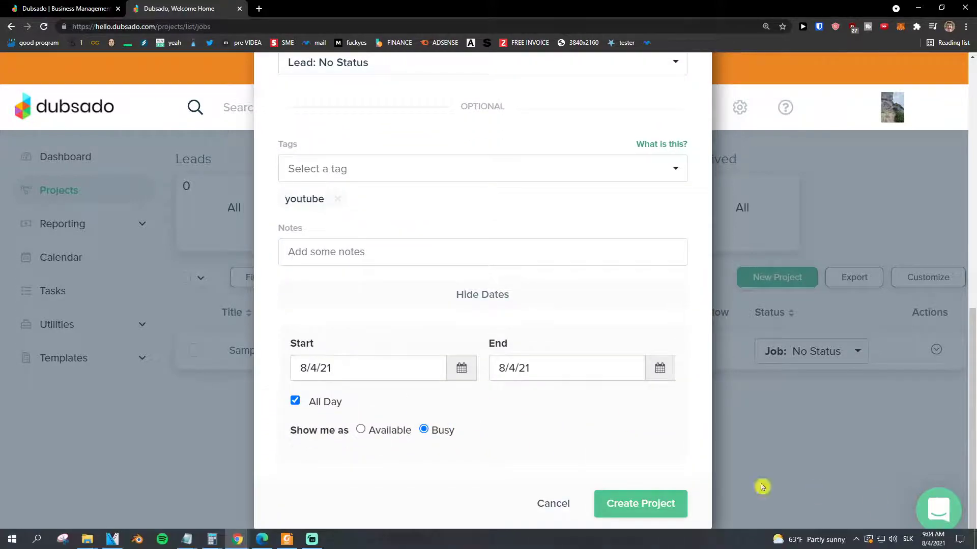
left_click(629, 504)
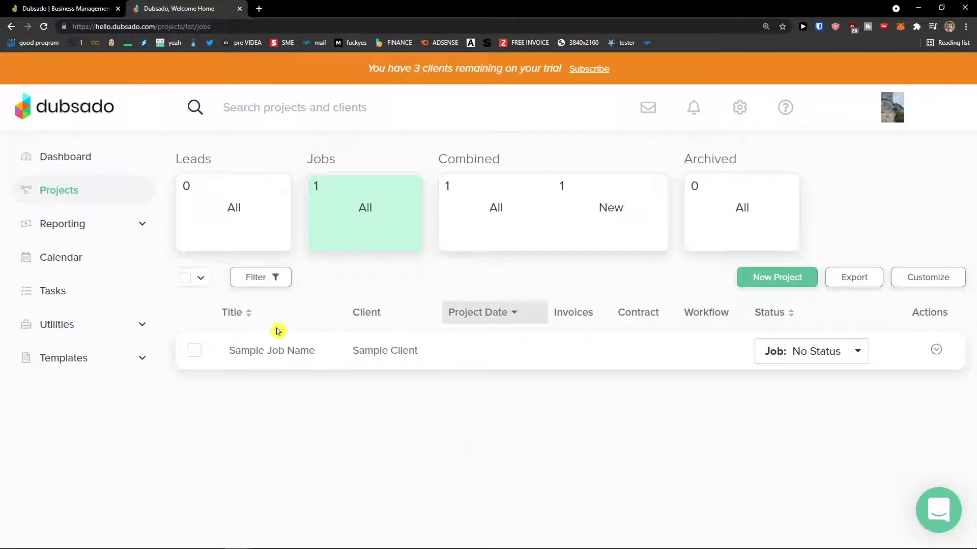
left_click(278, 337)
scroll(400, 334, "down", 2)
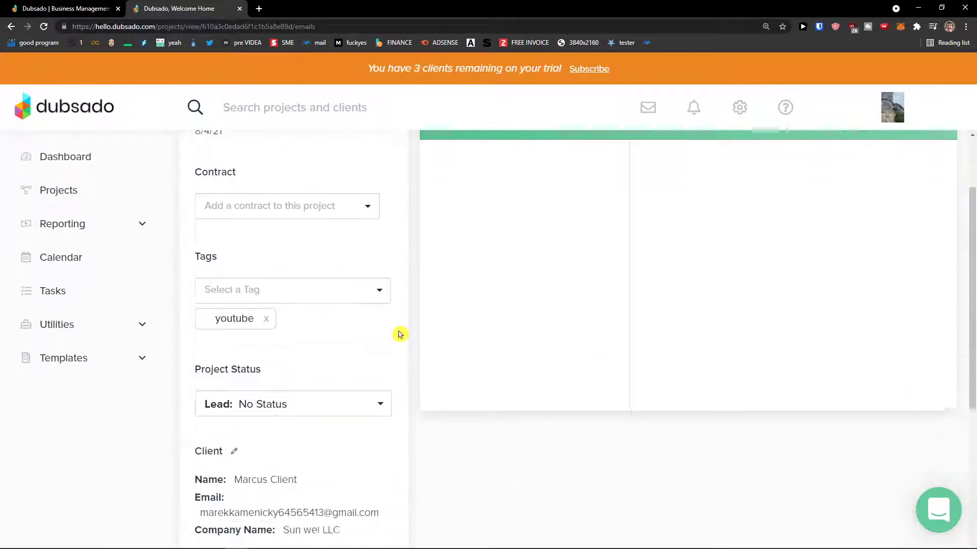
scroll(400, 334, "up", 3)
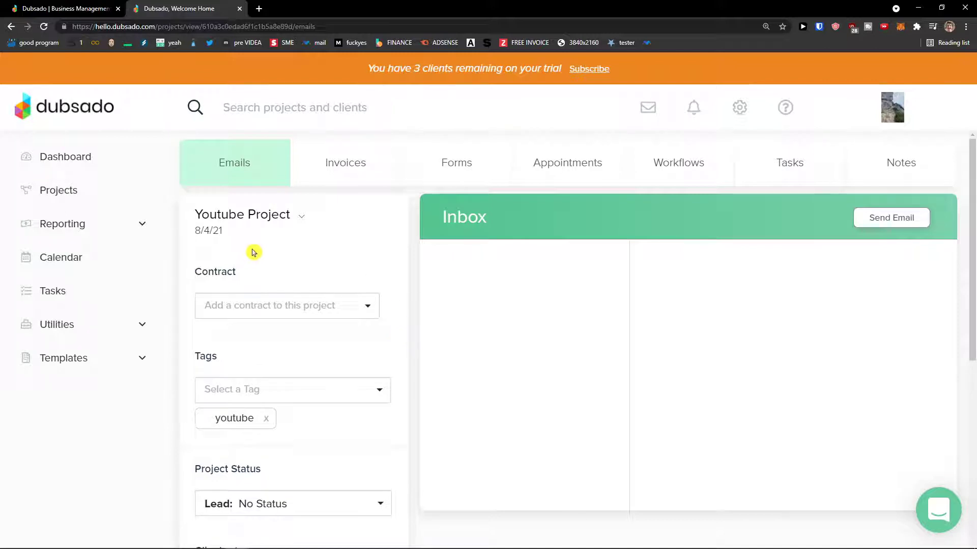
left_click(47, 188)
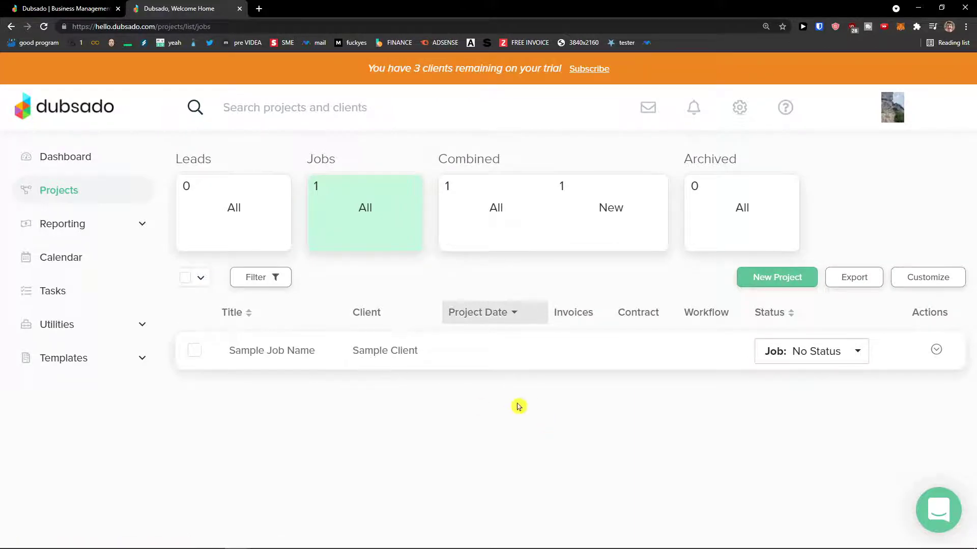
left_click(11, 27)
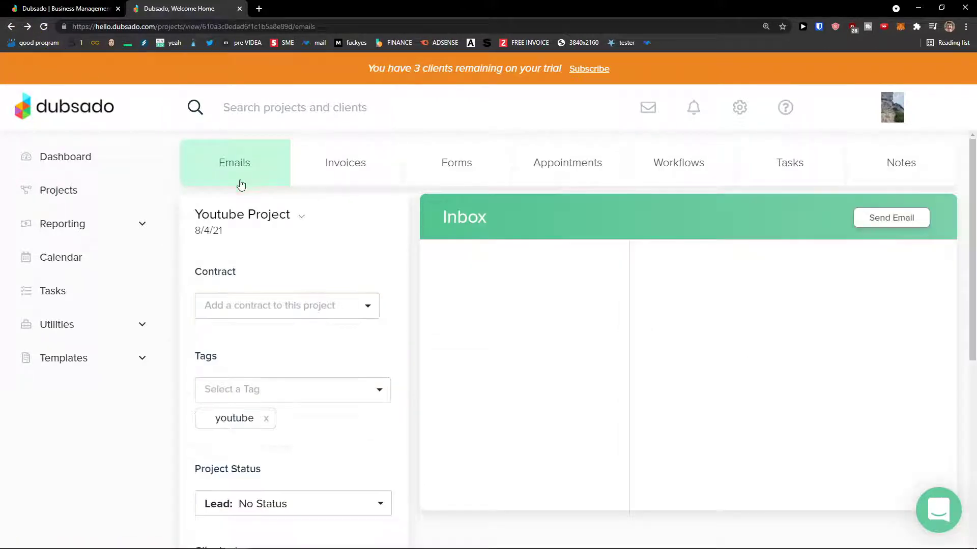
scroll(306, 230, "down", 1)
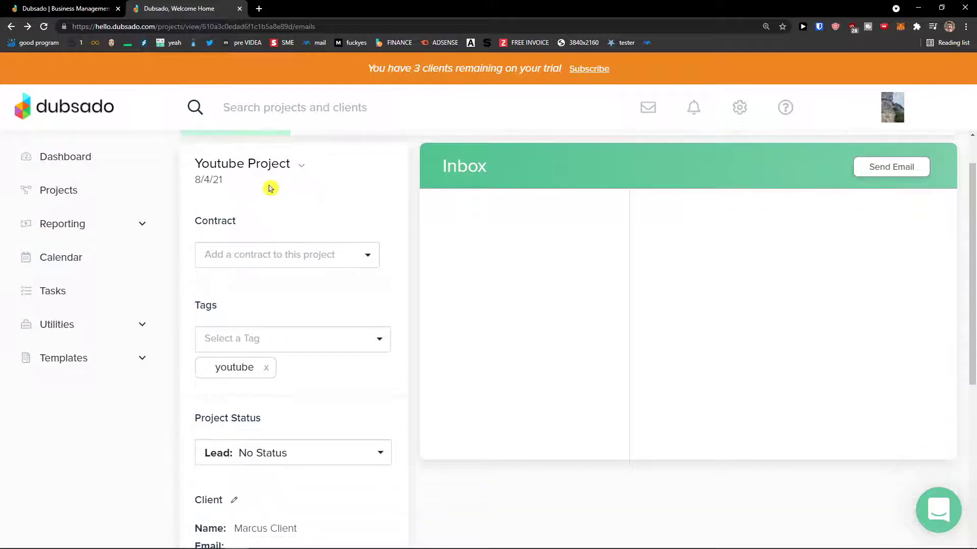
scroll(279, 257, "up", 1)
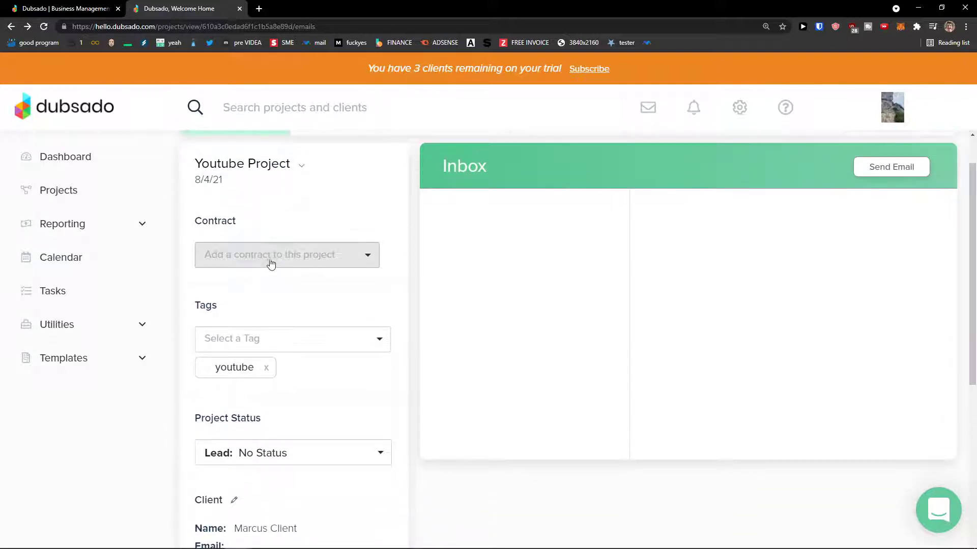
left_click(271, 256)
scroll(294, 322, "down", 2)
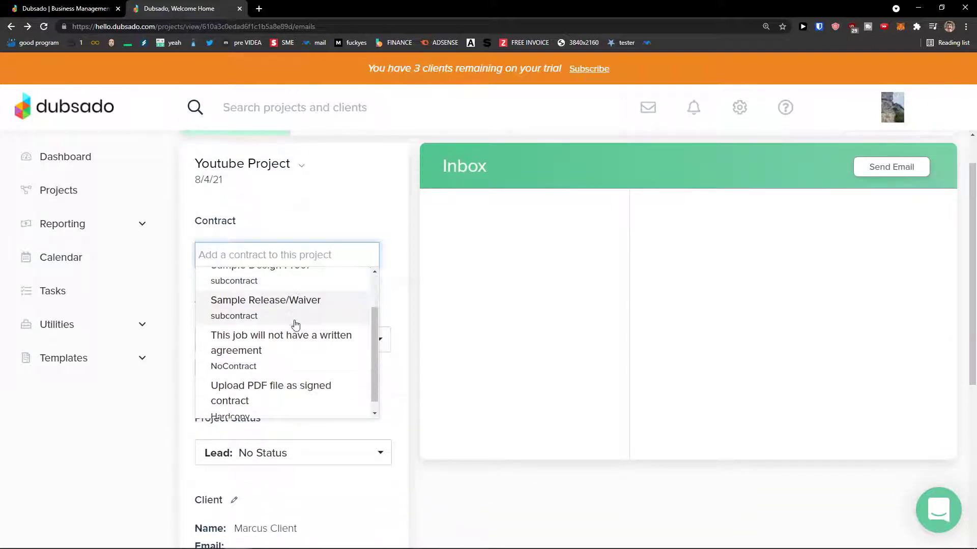
scroll(285, 334, "up", 1)
scroll(284, 341, "up", 1)
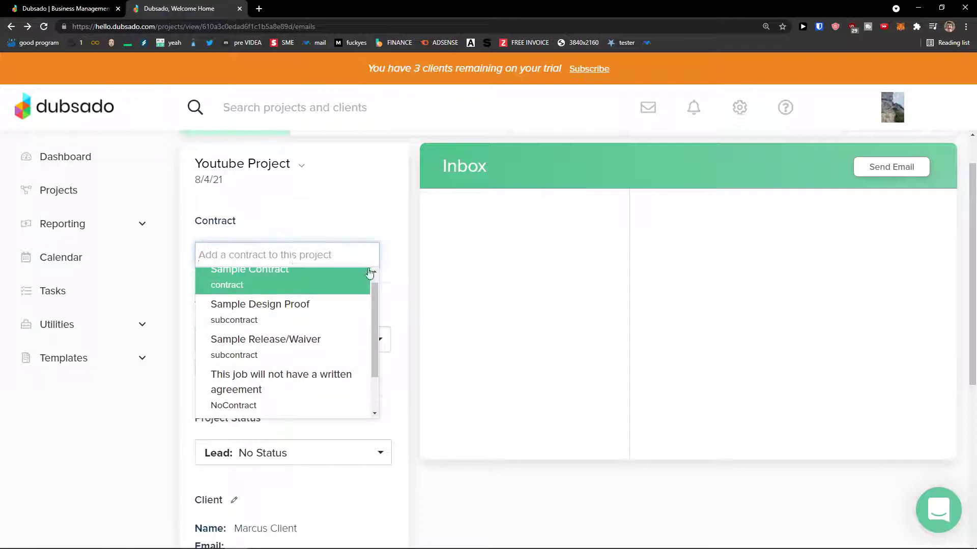
left_click(368, 274)
left_click(782, 100)
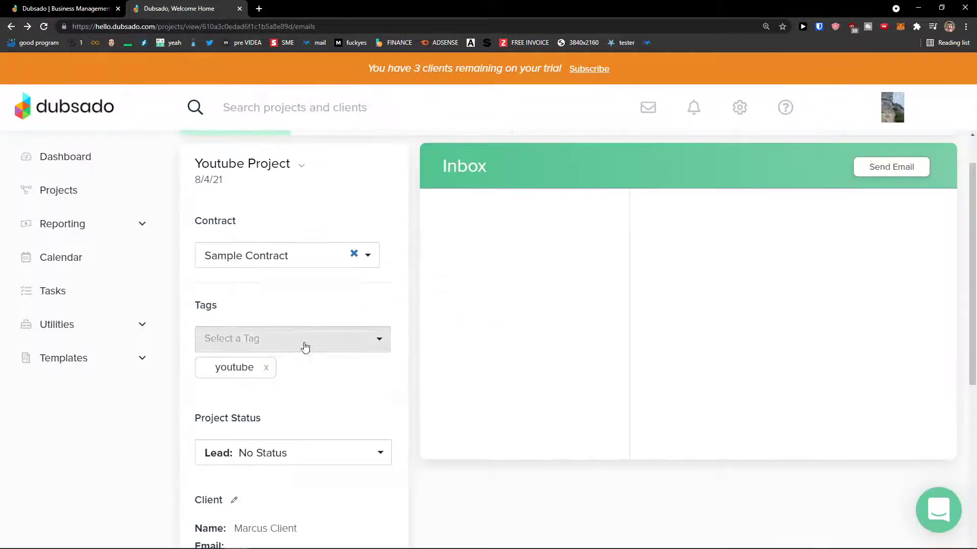
scroll(309, 355, "down", 2)
scroll(277, 346, "down", 1)
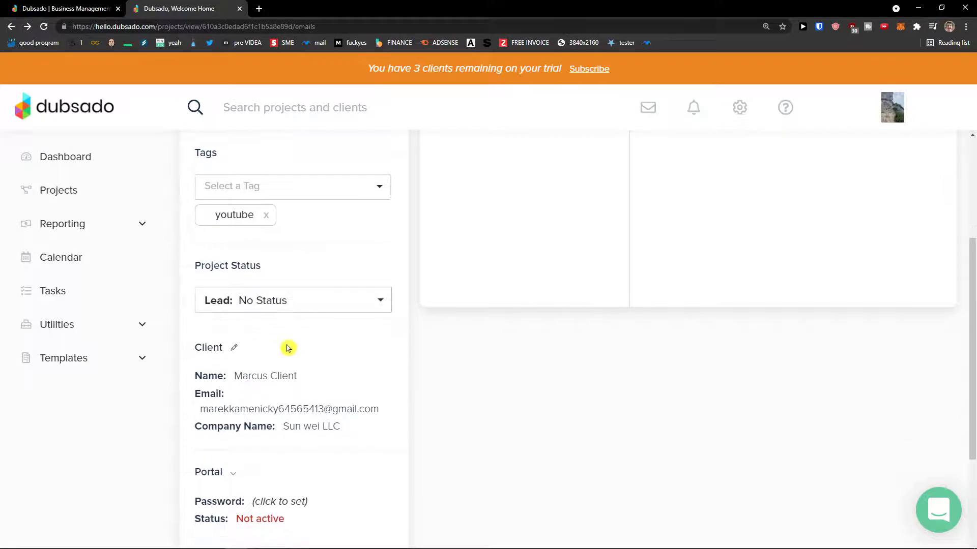
scroll(285, 336, "down", 1)
scroll(265, 341, "down", 1)
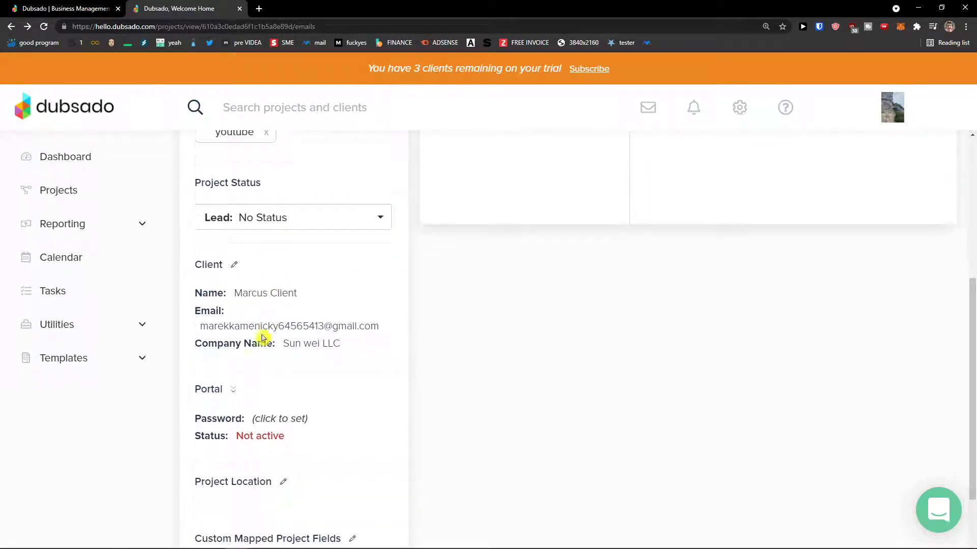
scroll(261, 290, "down", 1)
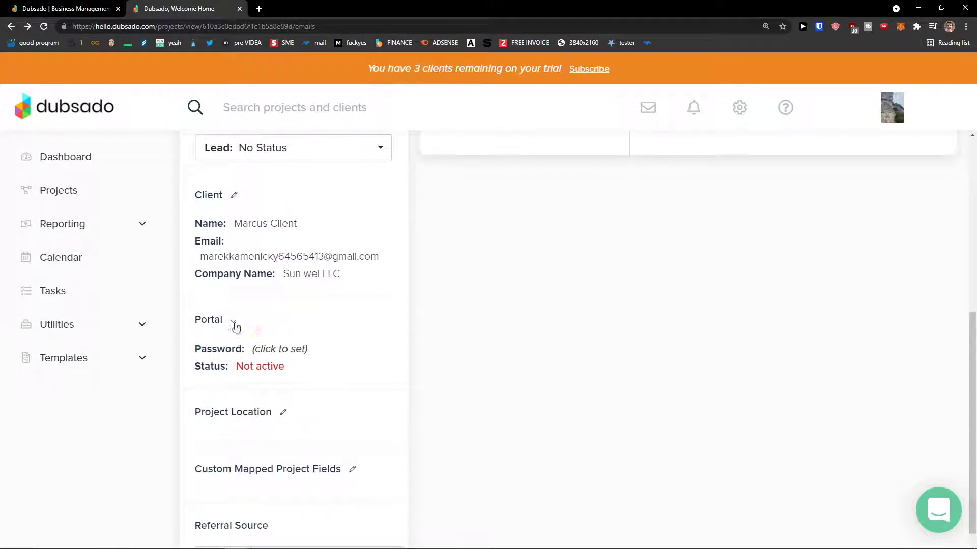
scroll(254, 343, "down", 1)
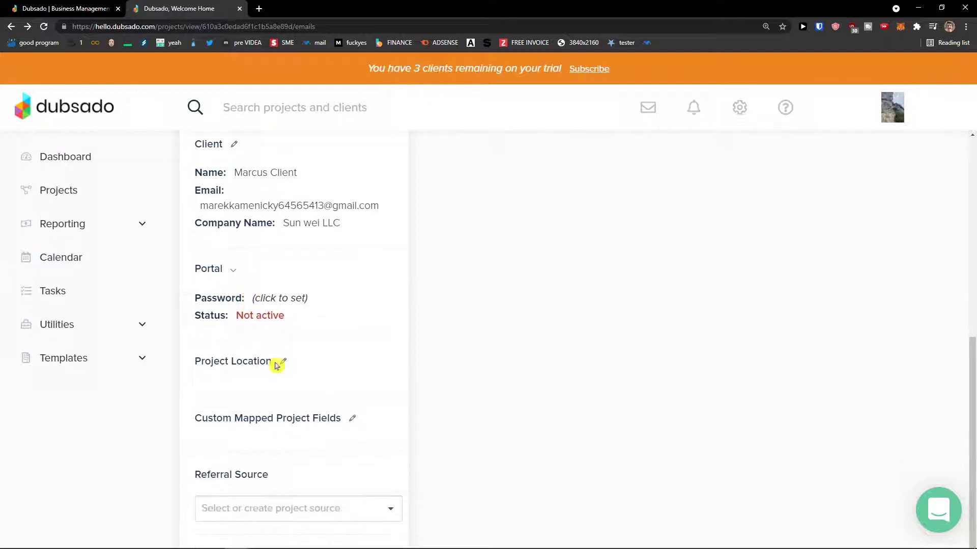
scroll(284, 378, "down", 1)
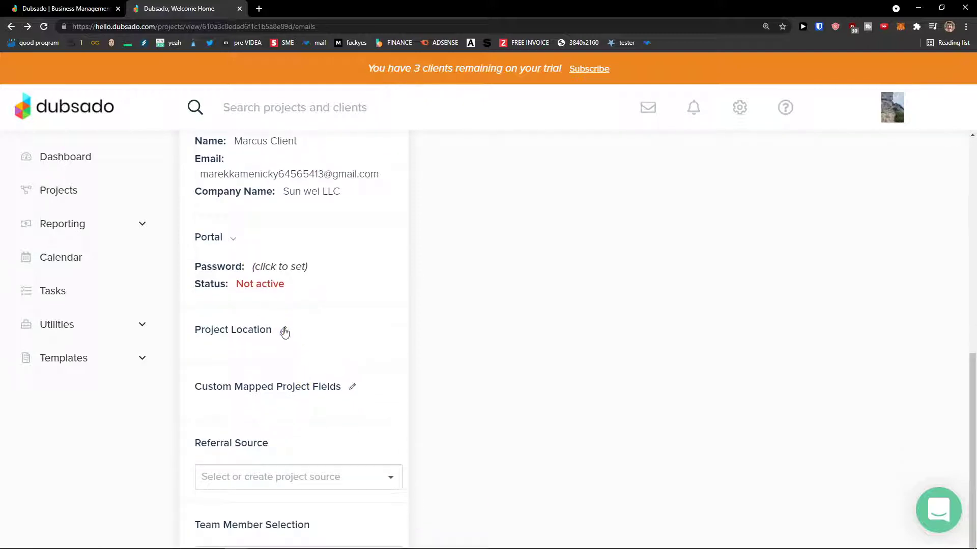
scroll(298, 355, "up", 8)
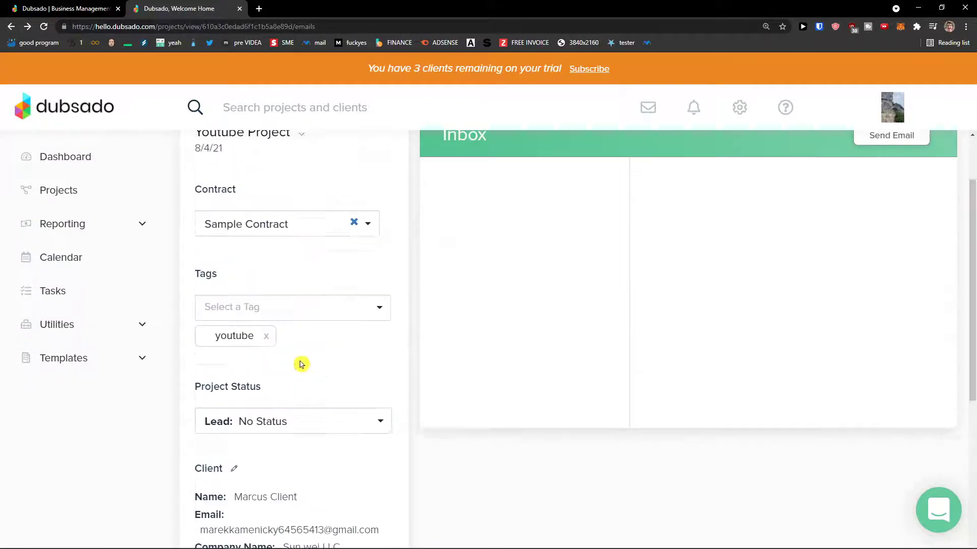
- Add a new invoice on the project's Invoices tab, glancing at the tracked-time options
left_click(330, 171)
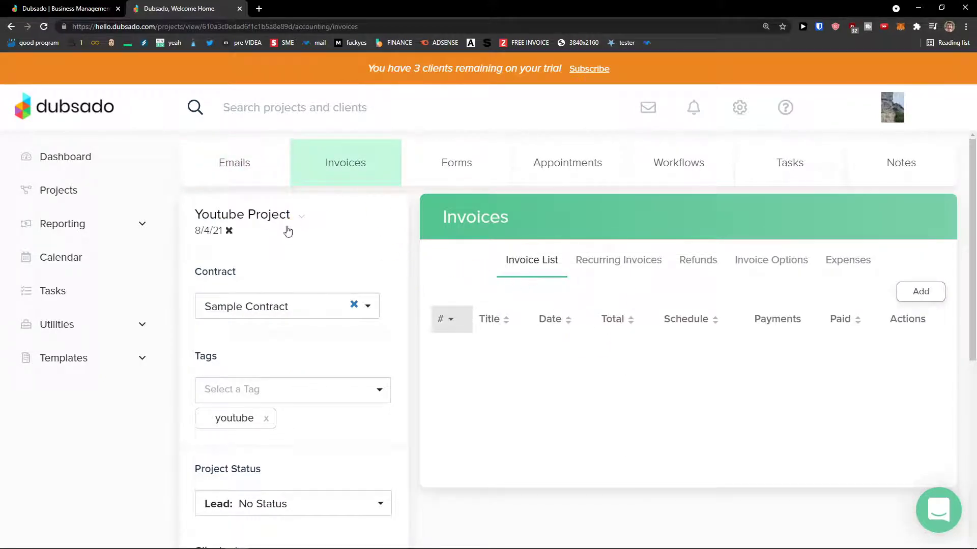
left_click(917, 297)
scroll(617, 327, "down", 1)
scroll(503, 347, "down", 1)
scroll(492, 353, "up", 1)
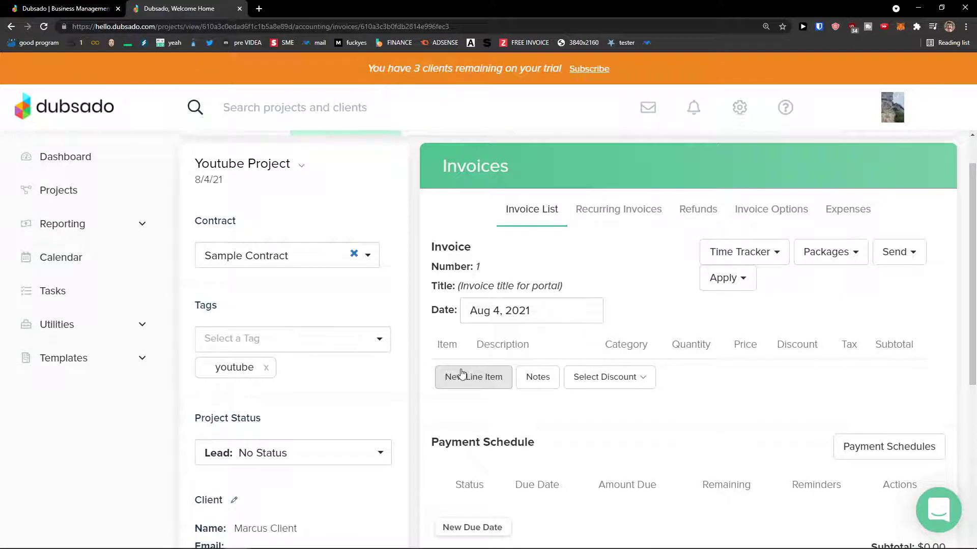
left_click(724, 255)
left_click(725, 255)
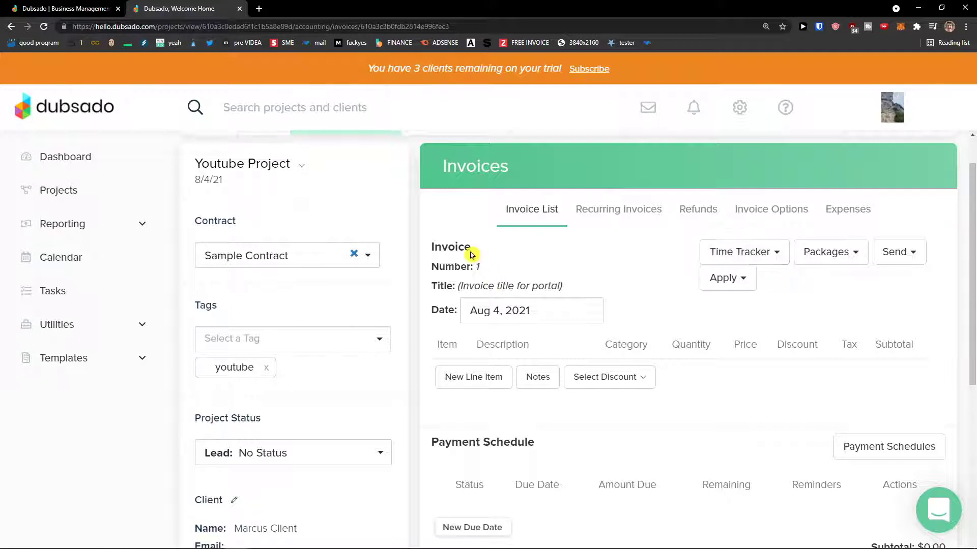
- Title the invoice 'Youtube Project' and add a blank line item
left_click(479, 288)
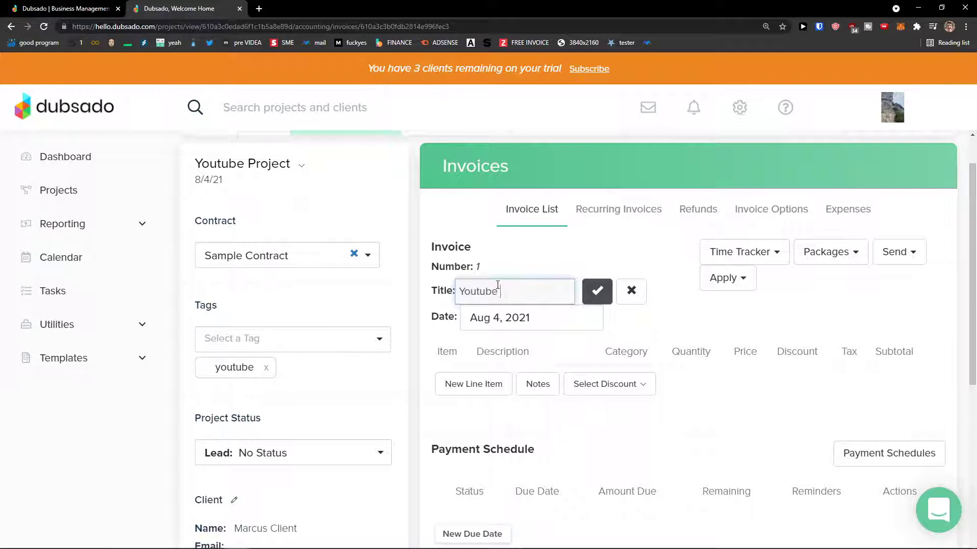
type("Youtube Project")
left_click(597, 291)
left_click(498, 377)
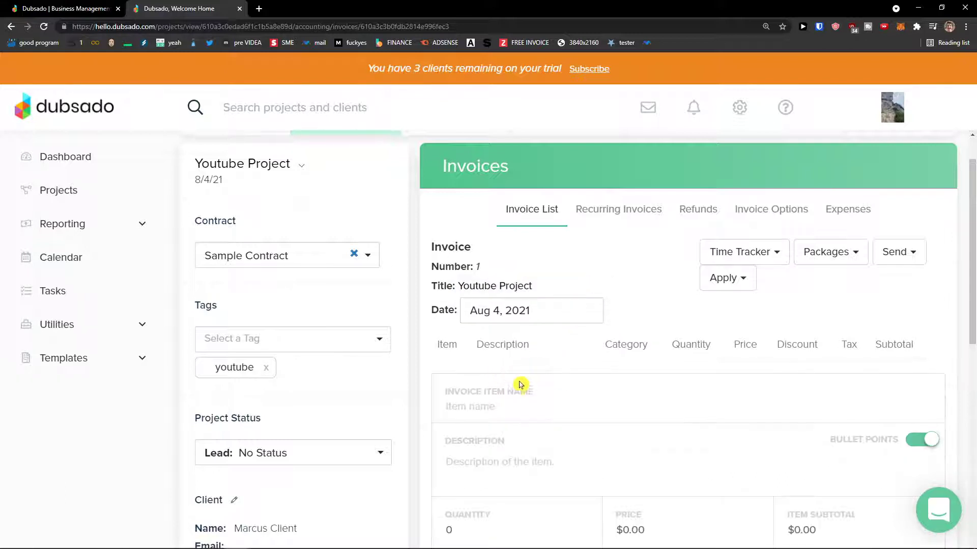
- Add a 'Youtube Work' line item at quantity 1 and $50.00, with no tax
scroll(521, 385, "down", 1)
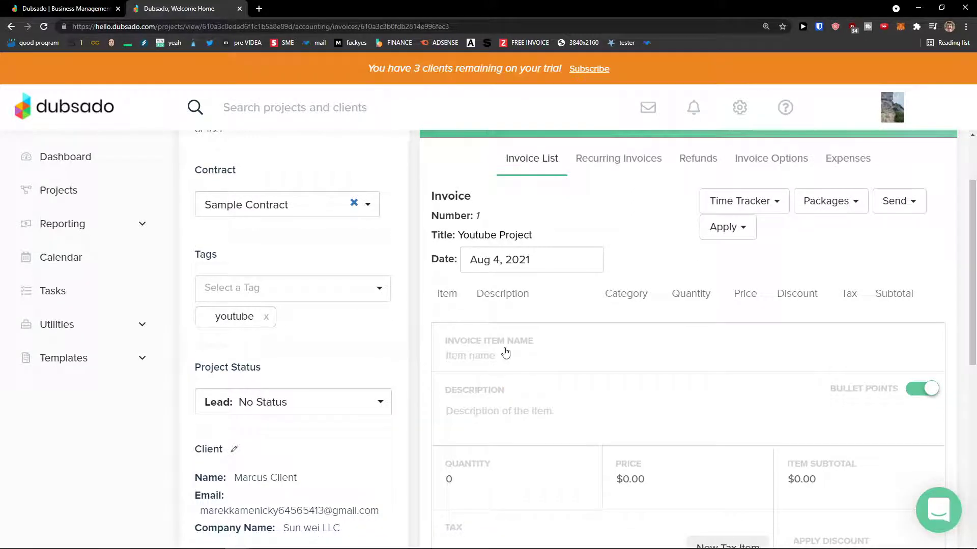
type("Youtube Work")
scroll(519, 398, "down", 1)
left_click_drag(484, 436, 430, 431)
type("1")
left_click(663, 433)
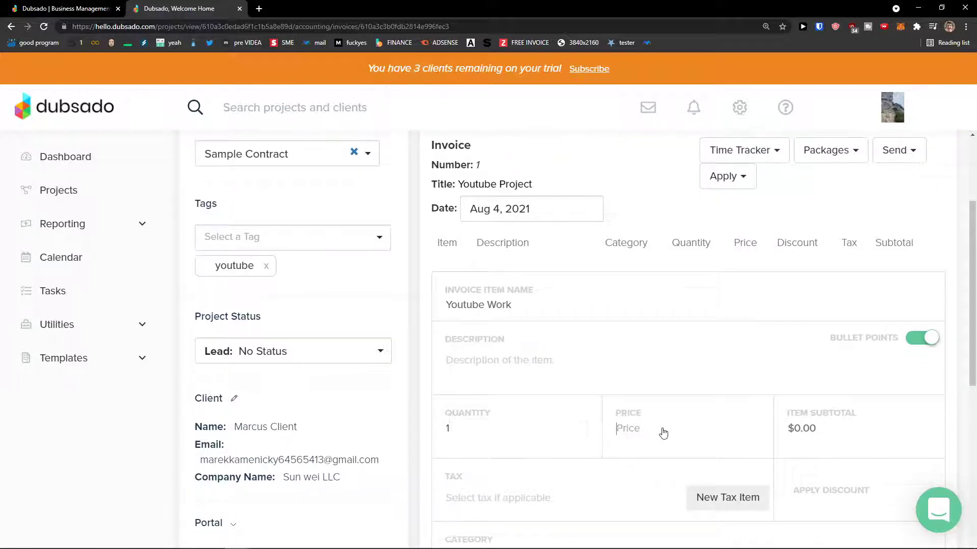
type("2")
left_click_drag(644, 434, 585, 430)
type("50")
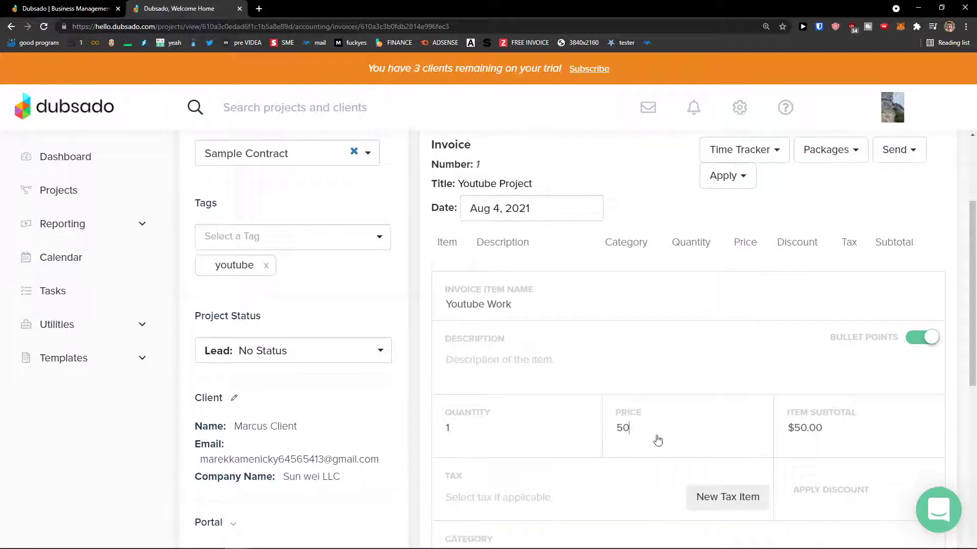
scroll(654, 438, "down", 1)
left_click(611, 442)
left_click(595, 435)
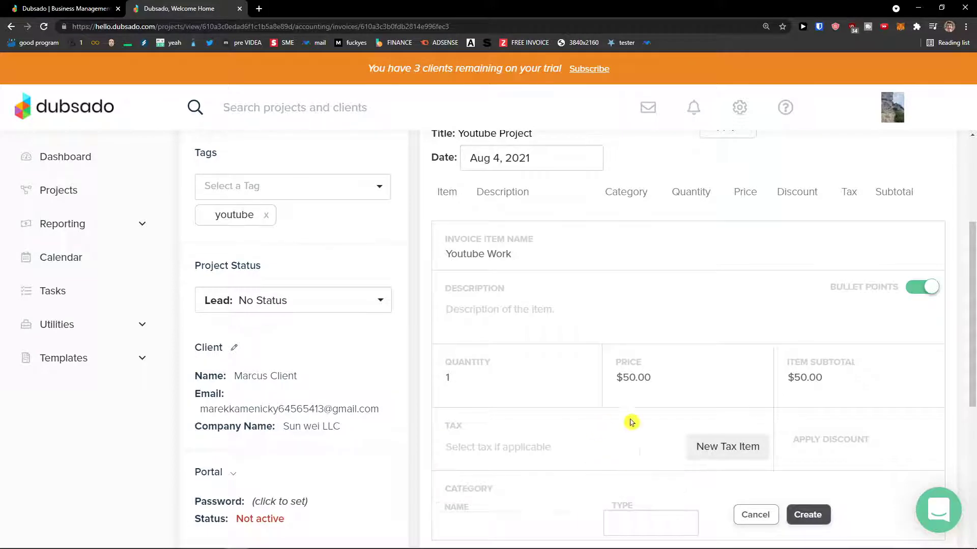
scroll(860, 433, "down", 1)
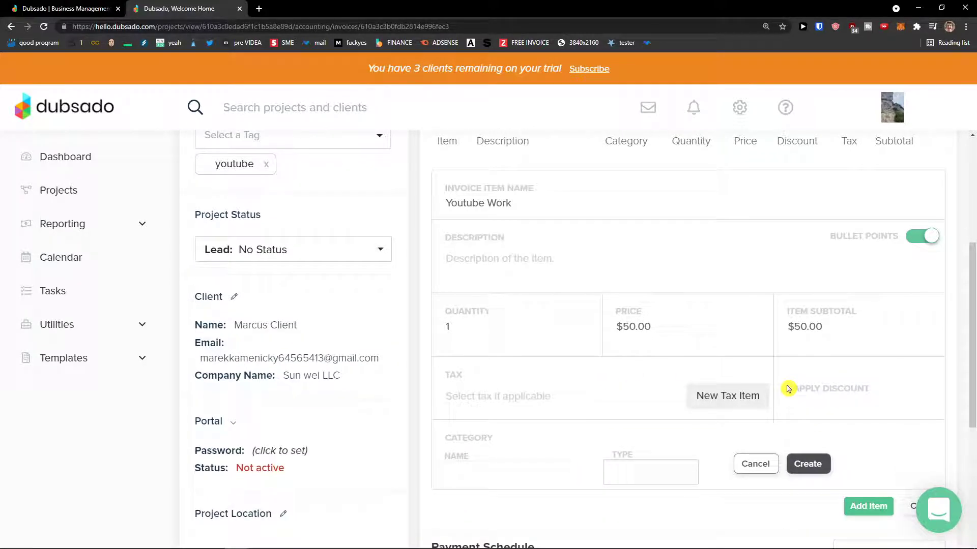
scroll(848, 458, "down", 2)
left_click(866, 456)
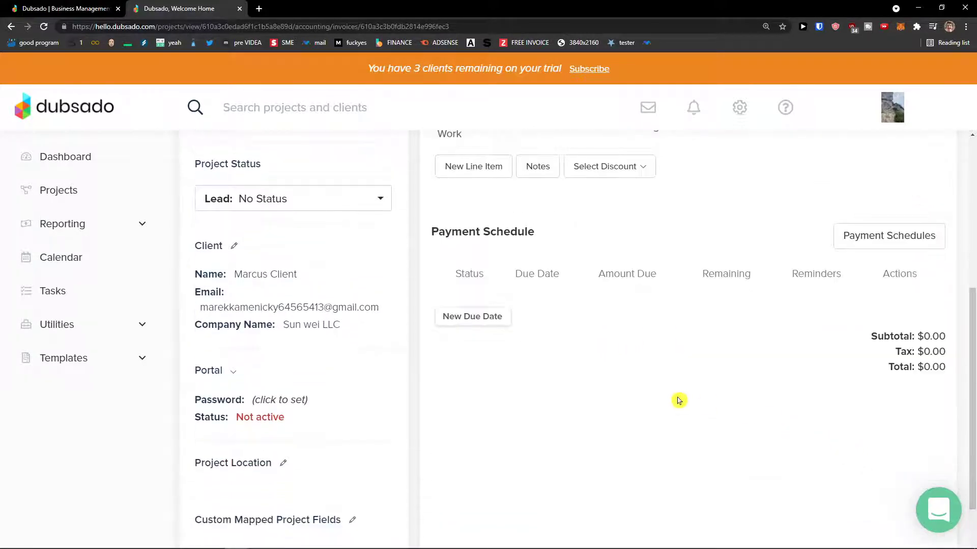
- Cancel a new payment due date, then show the Recurring Invoices list
scroll(678, 400, "up", 3)
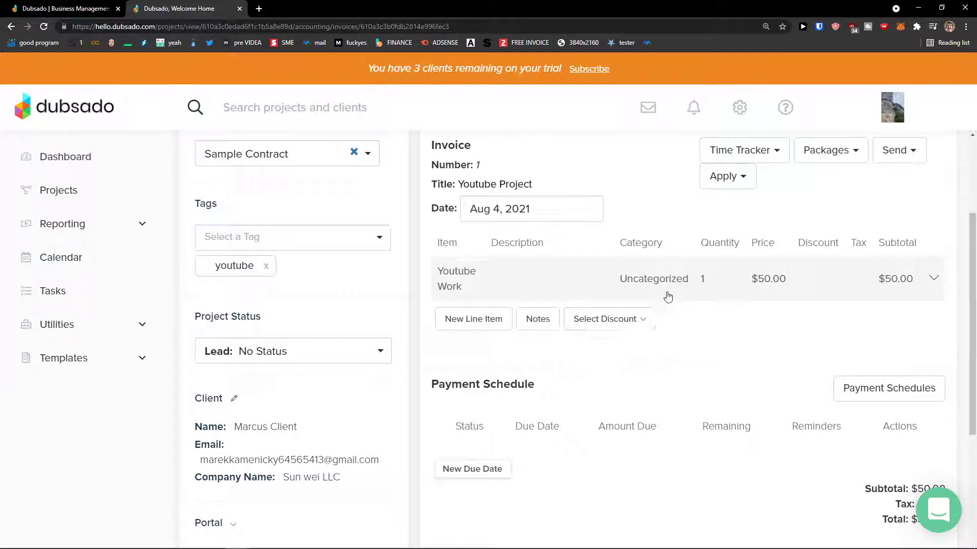
scroll(664, 317, "down", 1)
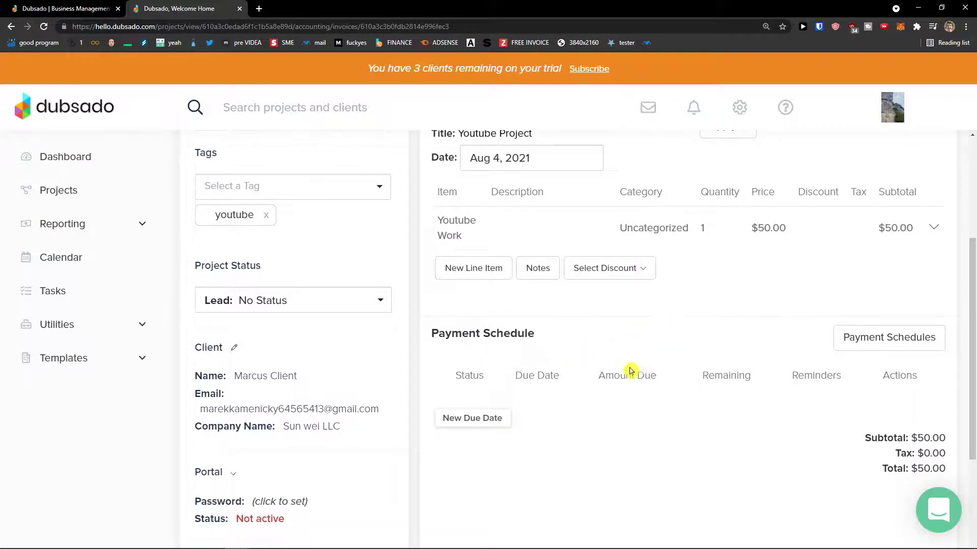
scroll(631, 351, "down", 1)
scroll(636, 352, "up", 2)
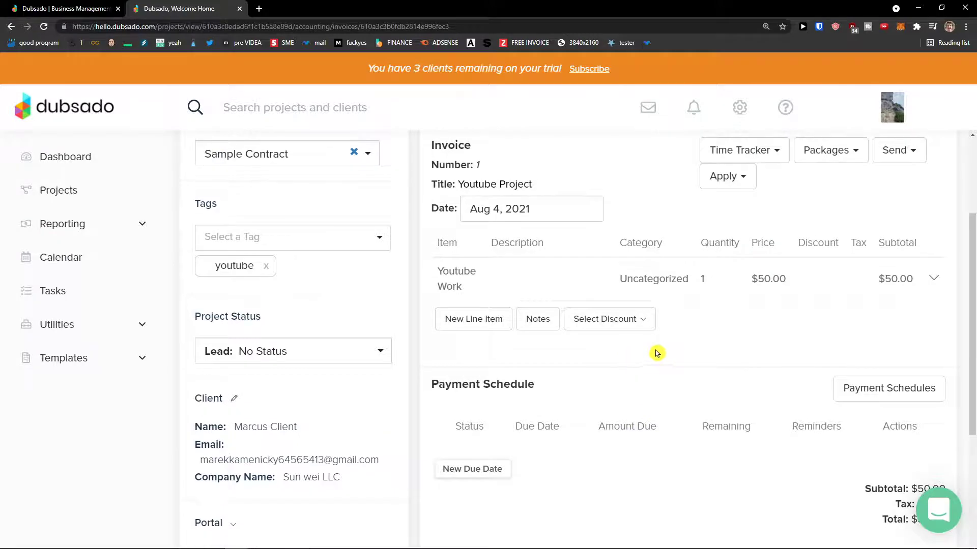
left_click(501, 467)
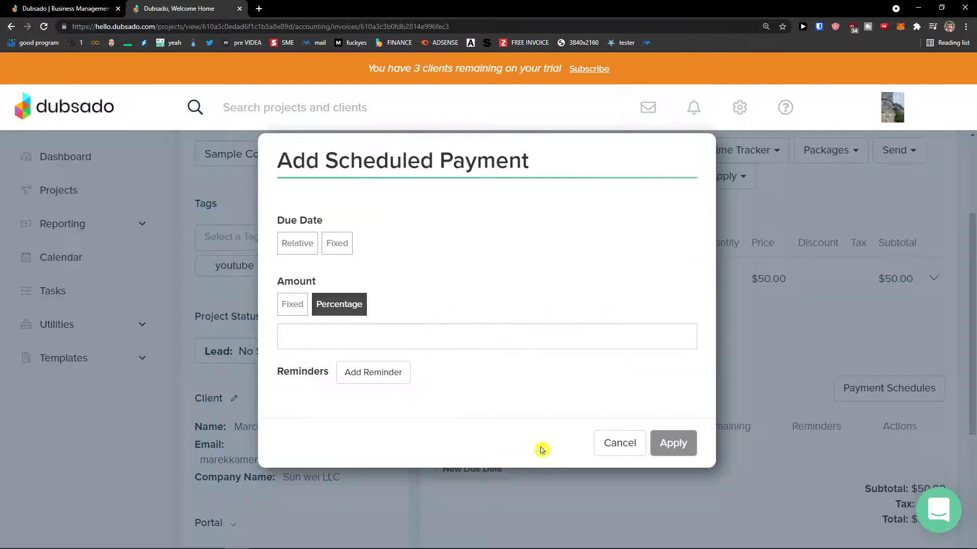
left_click(618, 443)
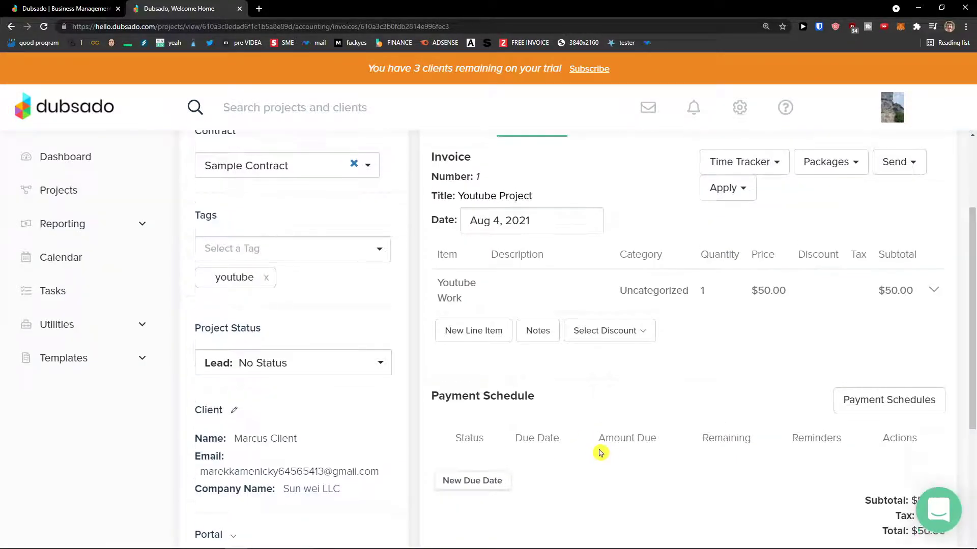
scroll(595, 452, "up", 3)
left_click(619, 261)
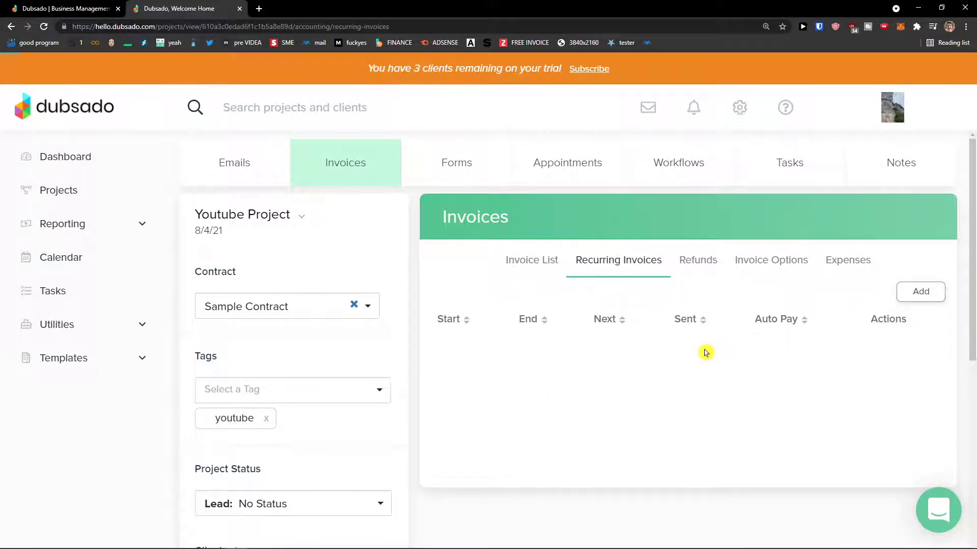
- Open a new recurring invoice setup and look it over
scroll(705, 352, "down", 1)
left_click(919, 242)
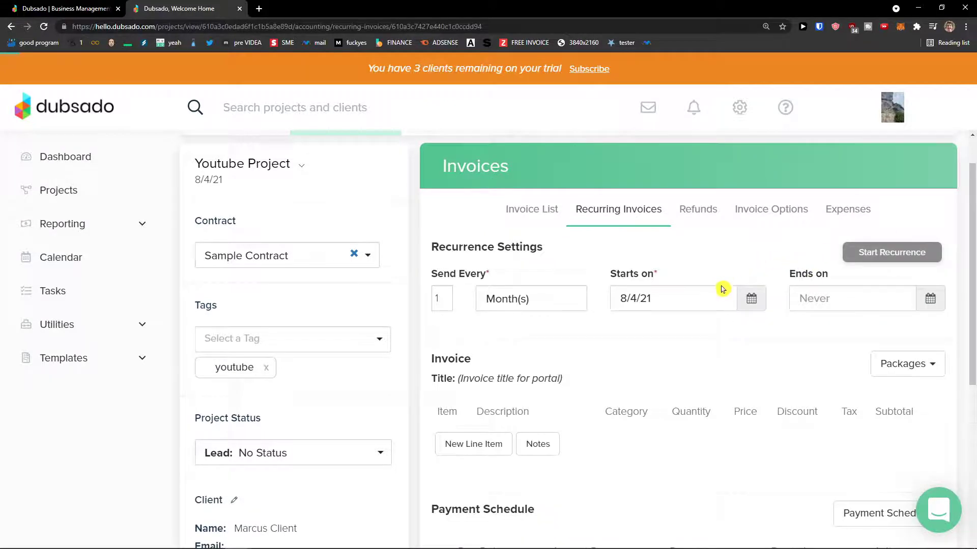
scroll(719, 290, "down", 2)
scroll(721, 291, "up", 1)
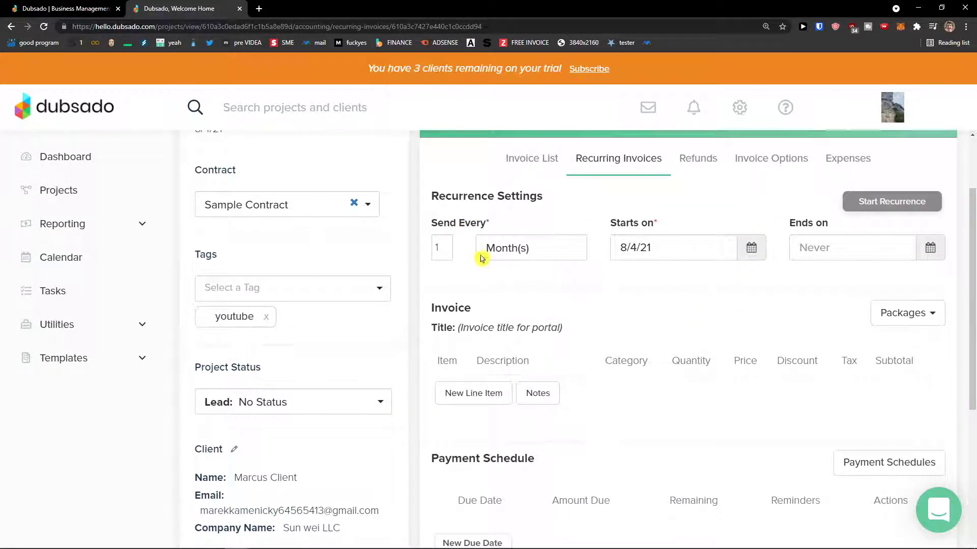
scroll(600, 312, "down", 2)
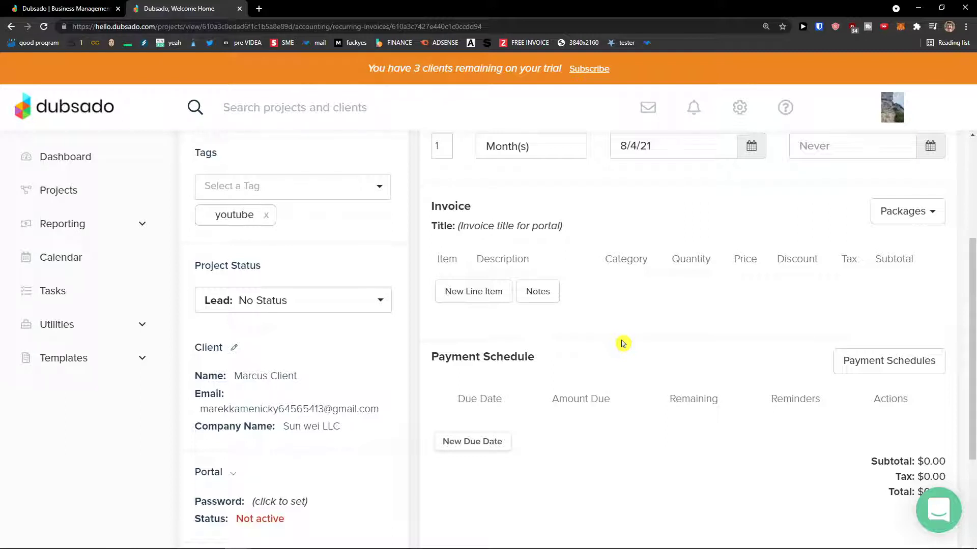
scroll(623, 344, "up", 2)
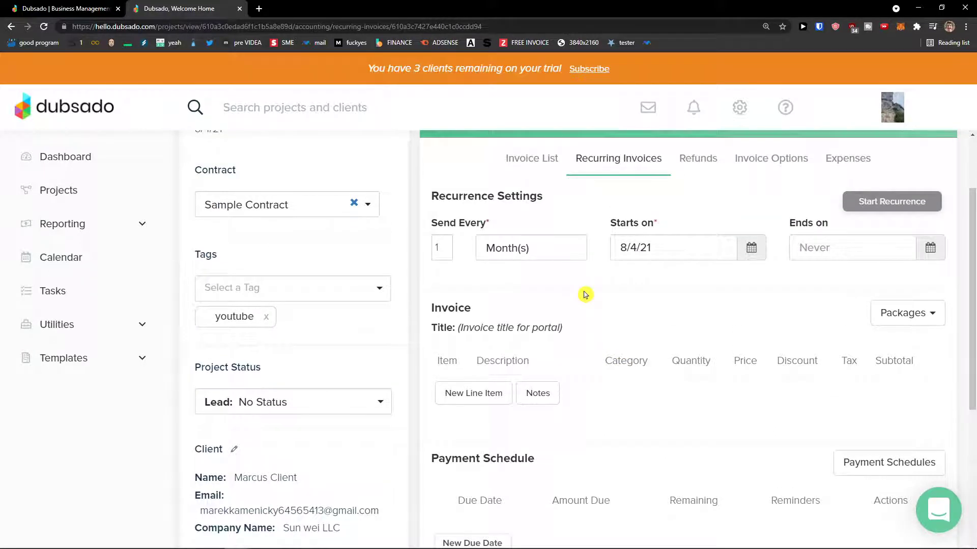
- View Refunds and Invoice Options, then open Add Expense under Expenses
left_click(698, 169)
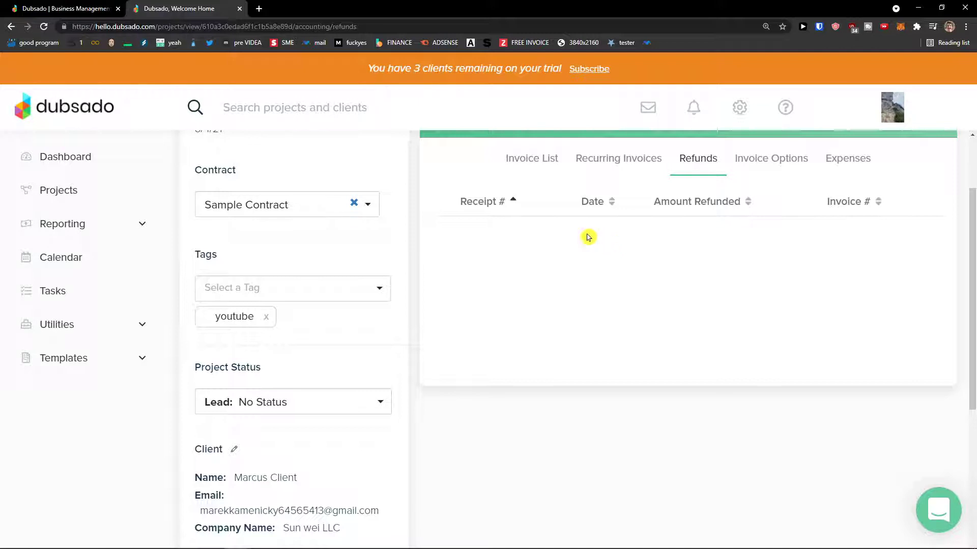
left_click(789, 169)
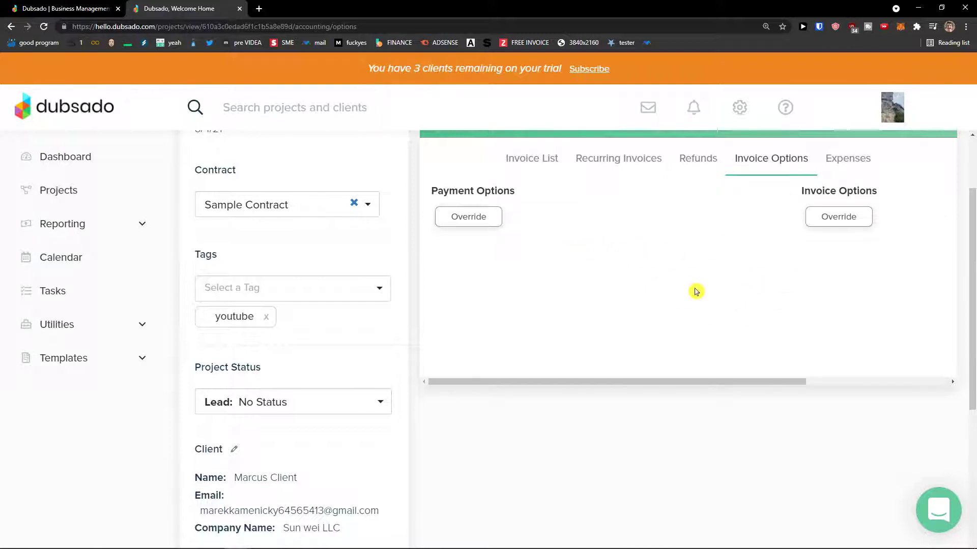
left_click(836, 168)
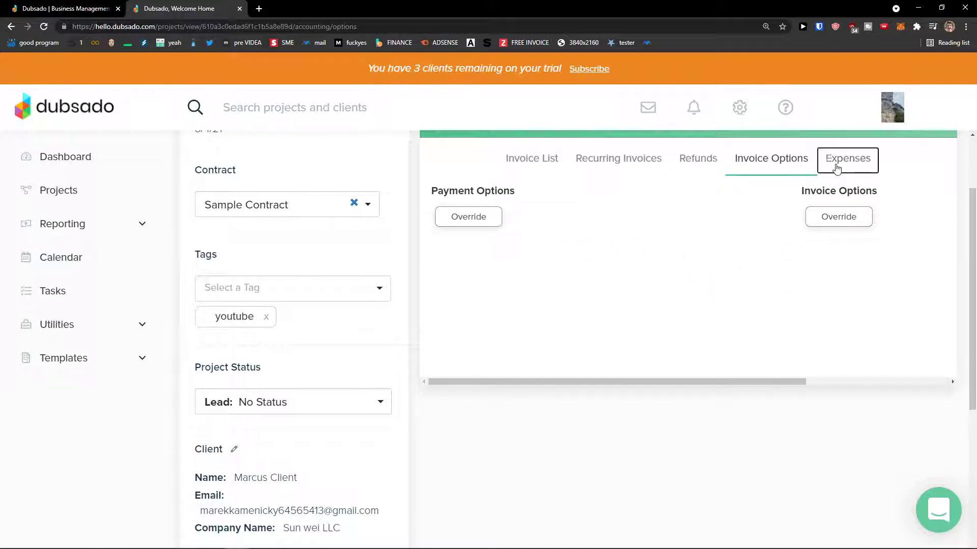
left_click(897, 200)
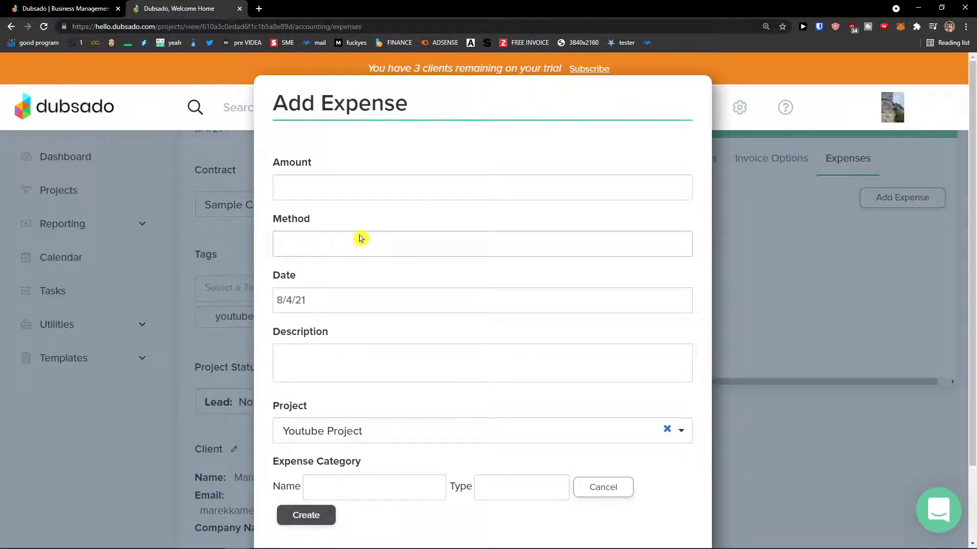
- Enter the $50.00 expense amount and choose Cash as the payment method
scroll(359, 239, "down", 2)
scroll(509, 366, "down", 1)
scroll(625, 411, "down", 1)
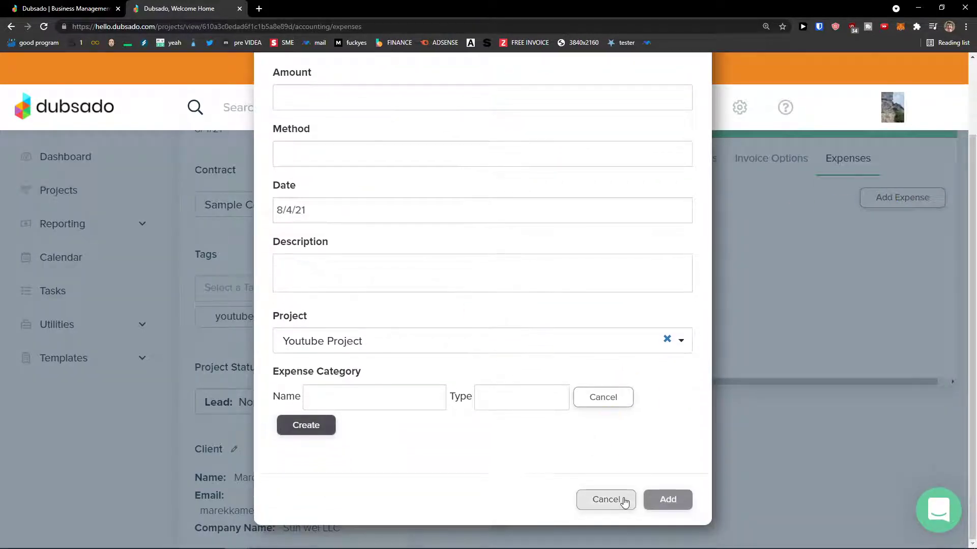
scroll(301, 146, "up", 2)
left_click(301, 146)
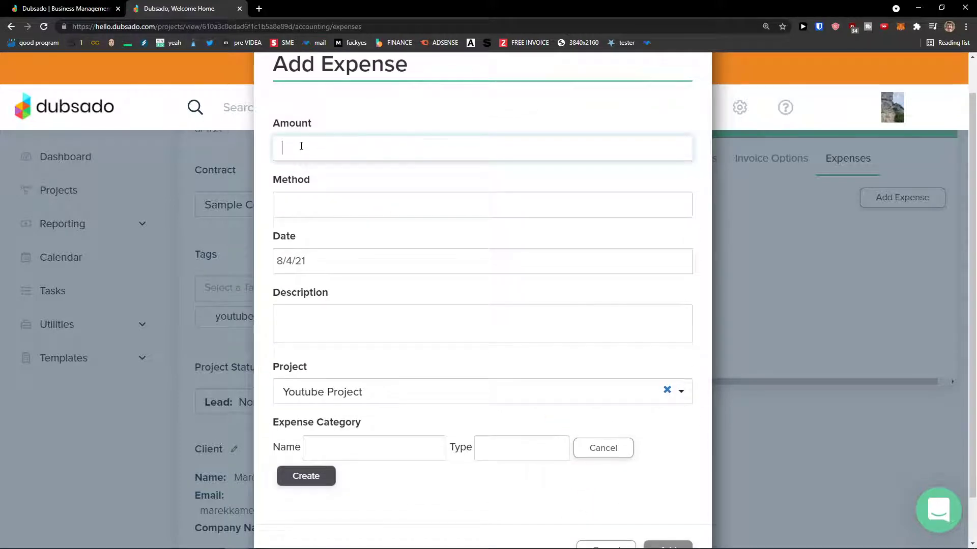
left_click(321, 201)
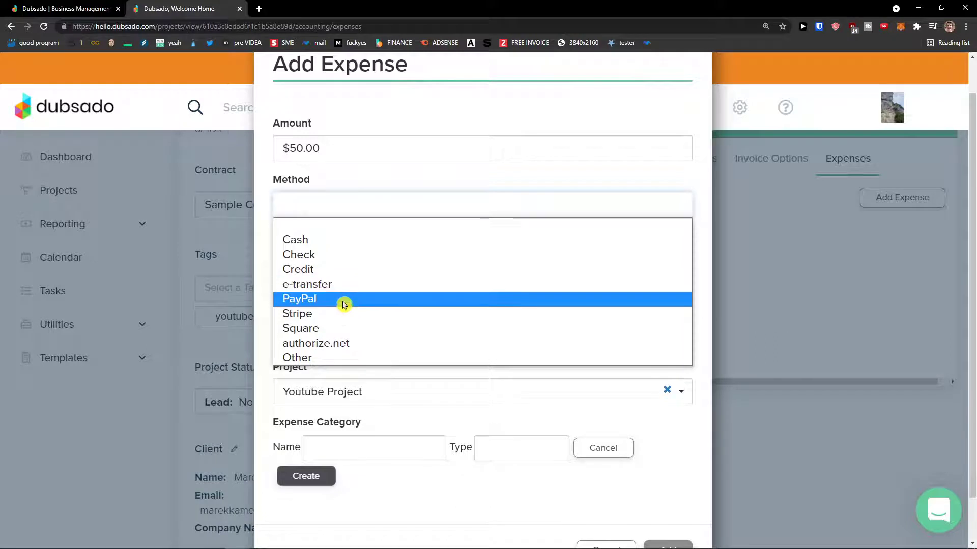
left_click(328, 240)
- Describe the expense as 'For Youtube Work', leave the category empty, and save it
left_click(352, 331)
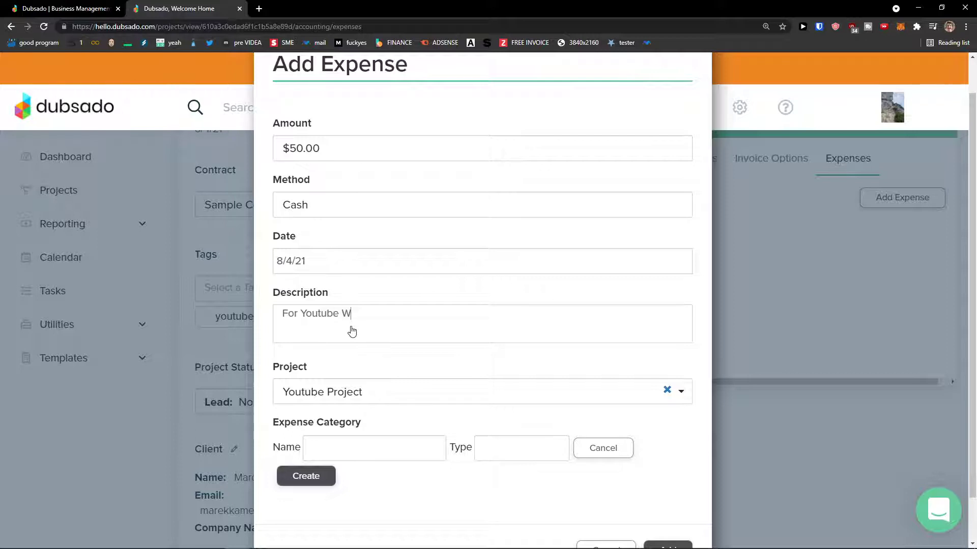
scroll(432, 394, "down", 1)
left_click(389, 399)
left_click(446, 429)
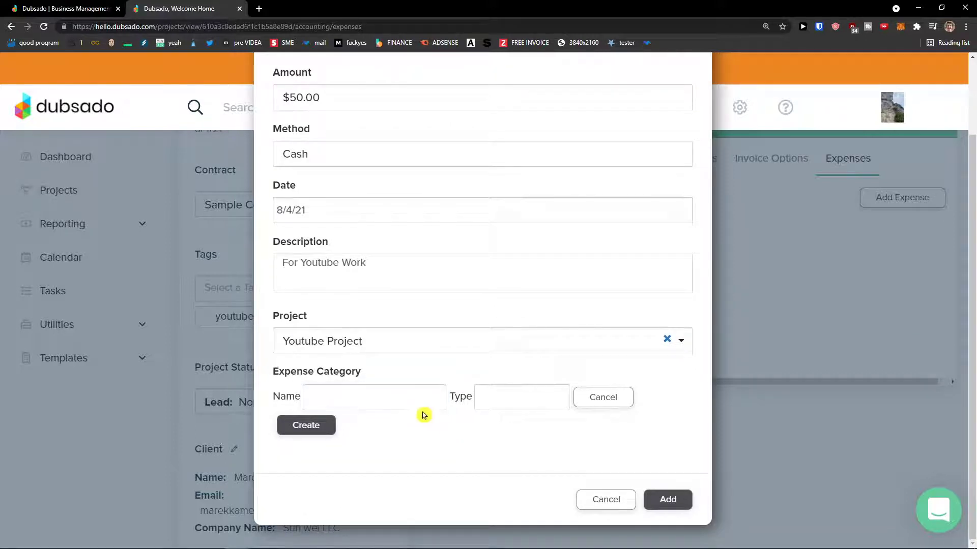
left_click(668, 500)
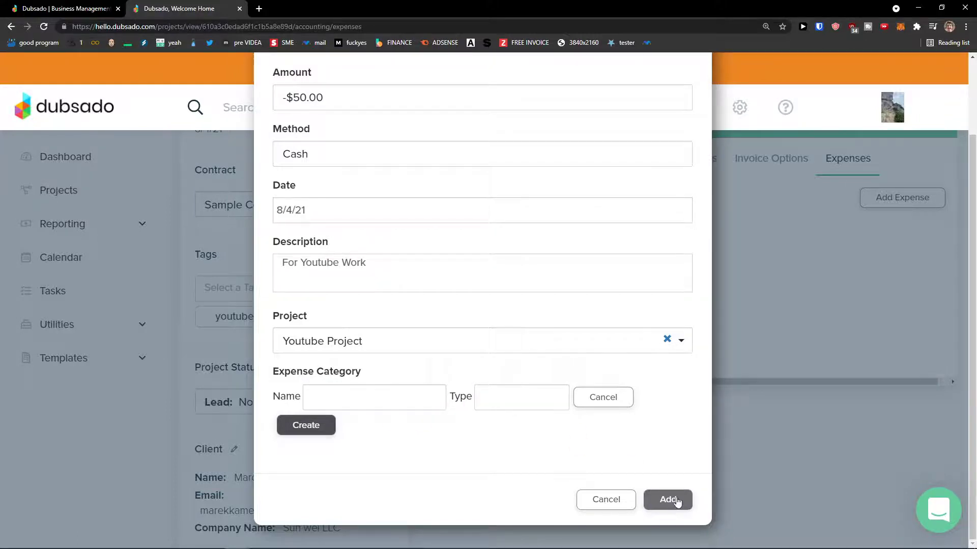
scroll(606, 458, "up", 2)
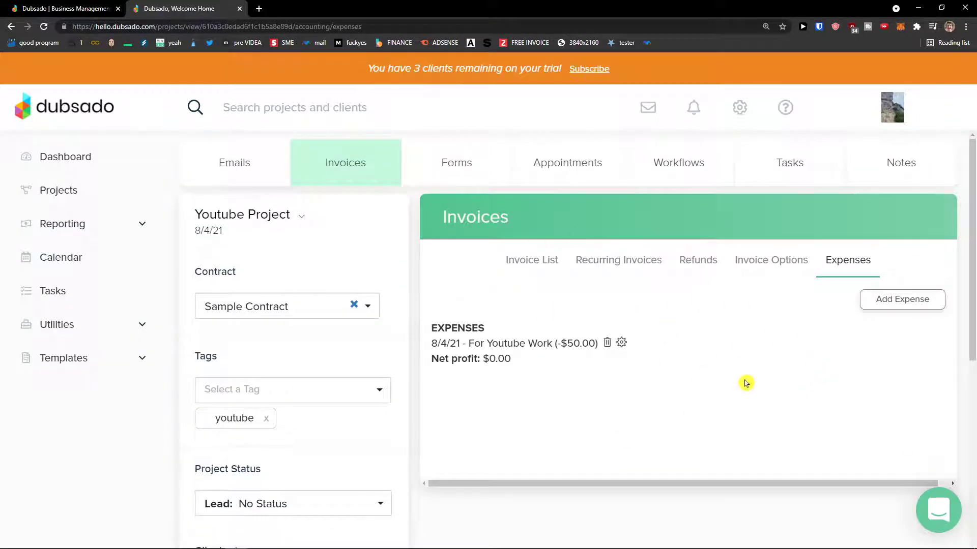
- Pick the Sample Contract template from the Youtube Project's Forms list
left_click(462, 168)
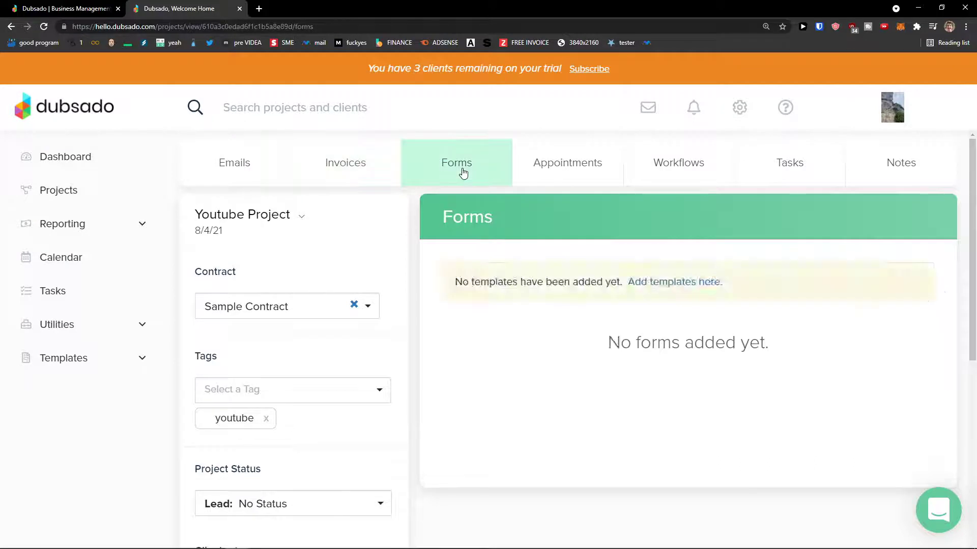
left_click(645, 275)
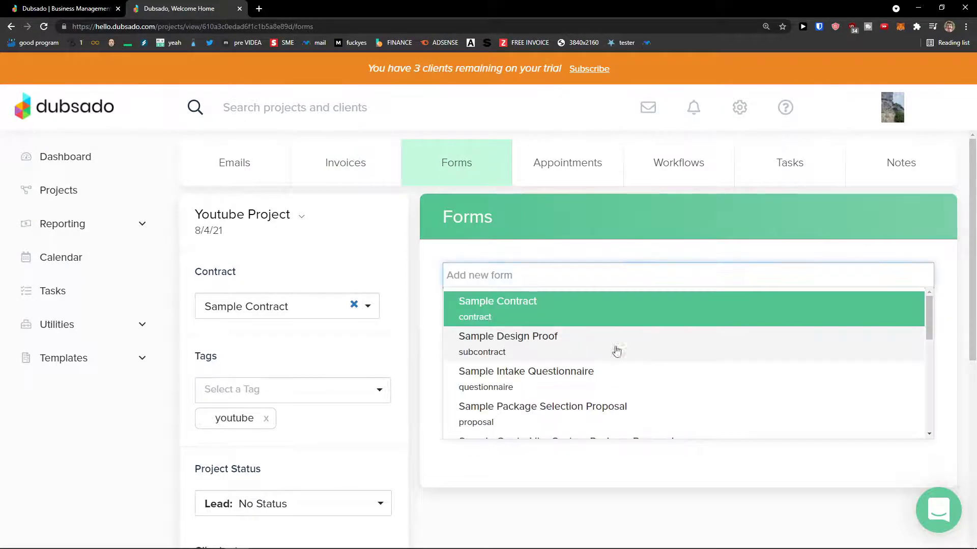
scroll(606, 320, "down", 1)
scroll(570, 341, "up", 1)
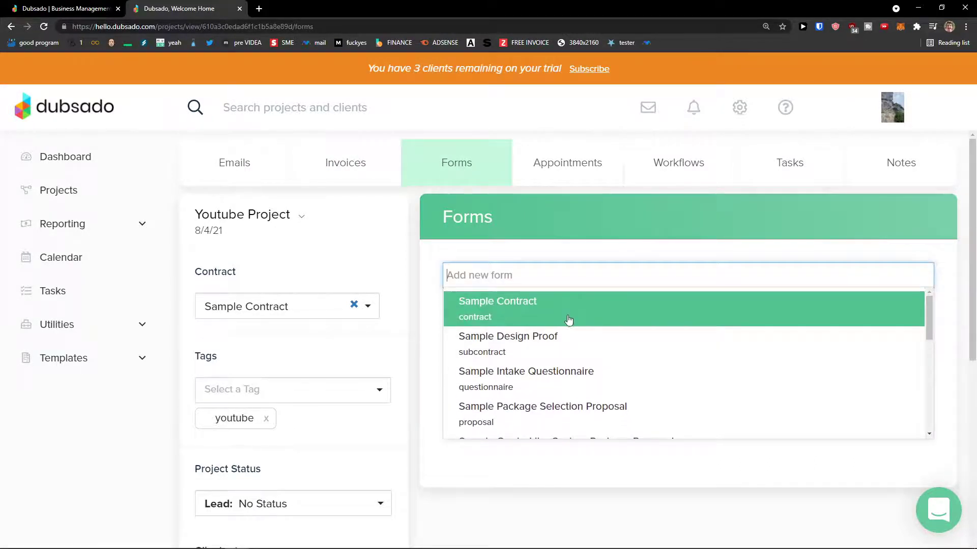
left_click(567, 317)
- Read through the Sample Contract preview and close it without adding the contract
scroll(566, 318, "down", 1)
scroll(566, 317, "down", 10)
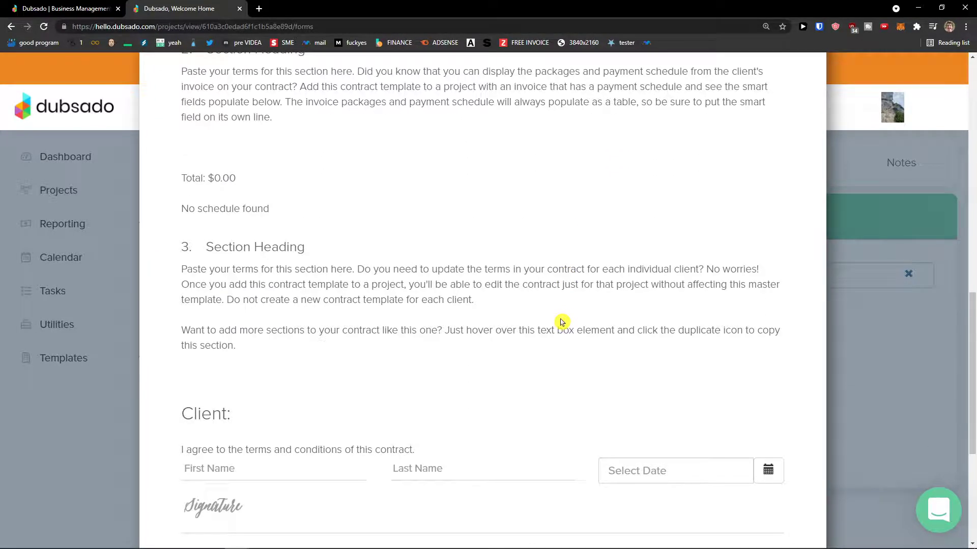
scroll(549, 337, "down", 4)
scroll(595, 369, "up", 15)
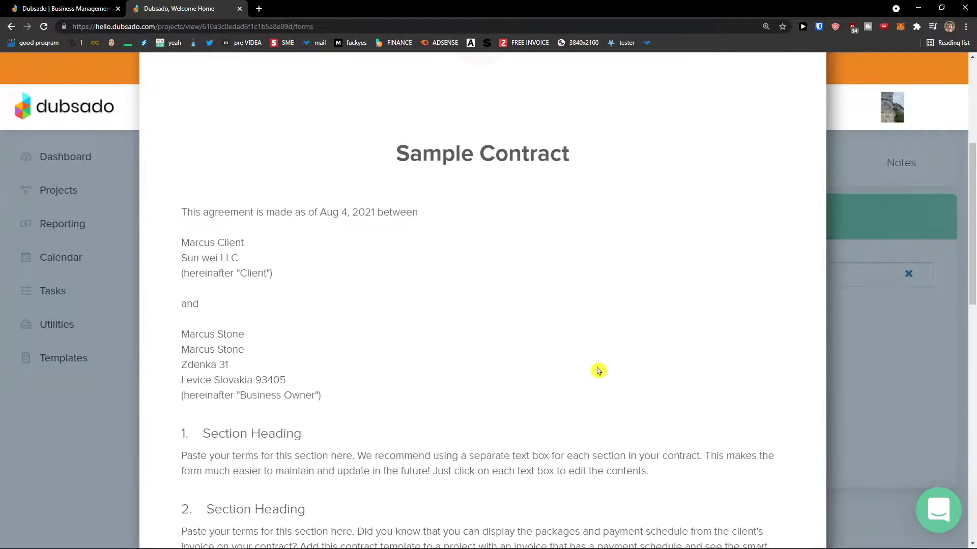
left_click(737, 100)
left_click(780, 101)
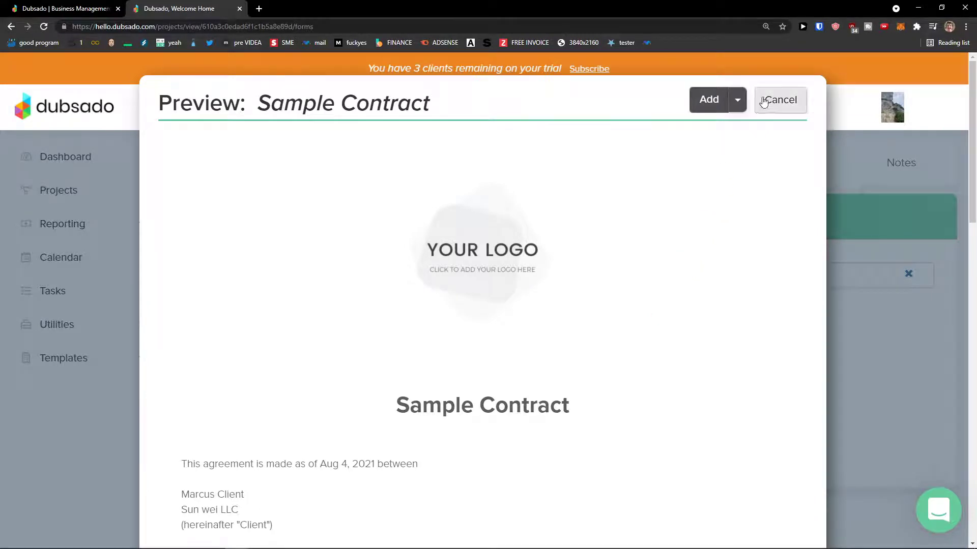
scroll(672, 270, "down", 2)
scroll(728, 178, "up", 3)
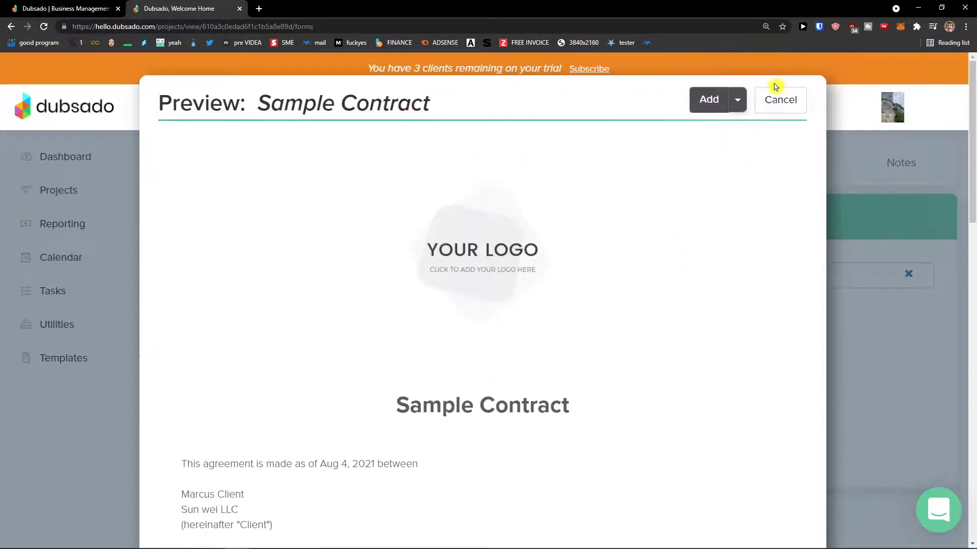
left_click(774, 97)
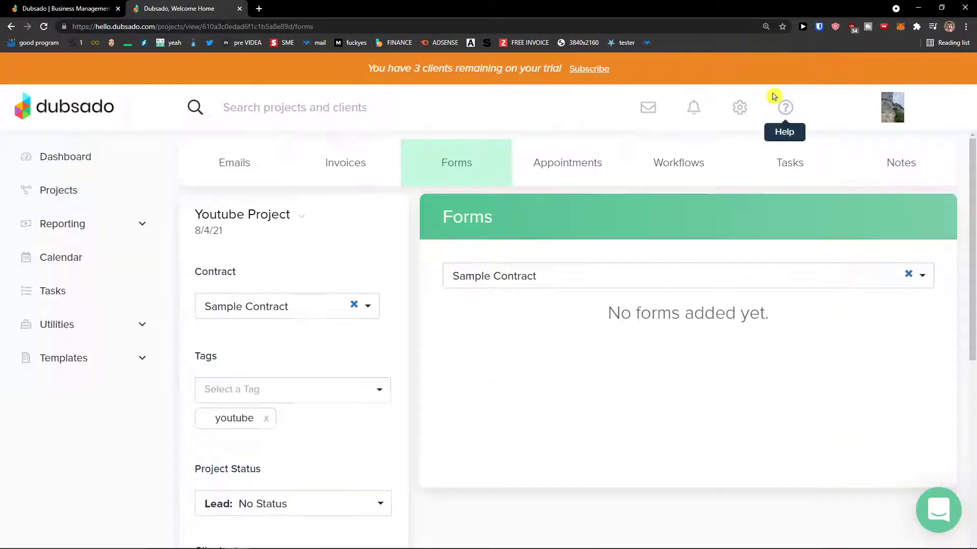
- Start a new fixed appointment from the Youtube Project's Appointments section
left_click(554, 174)
scroll(719, 245, "down", 1)
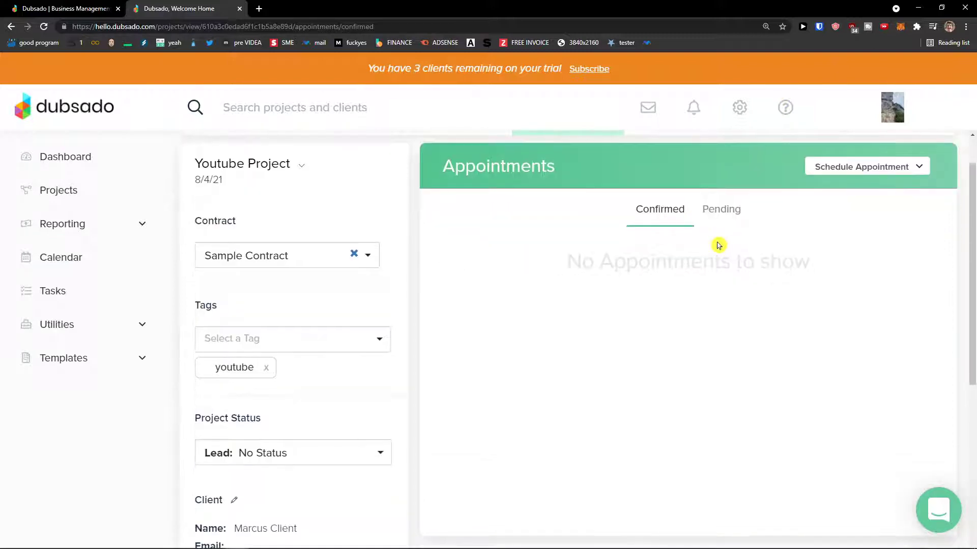
left_click(837, 166)
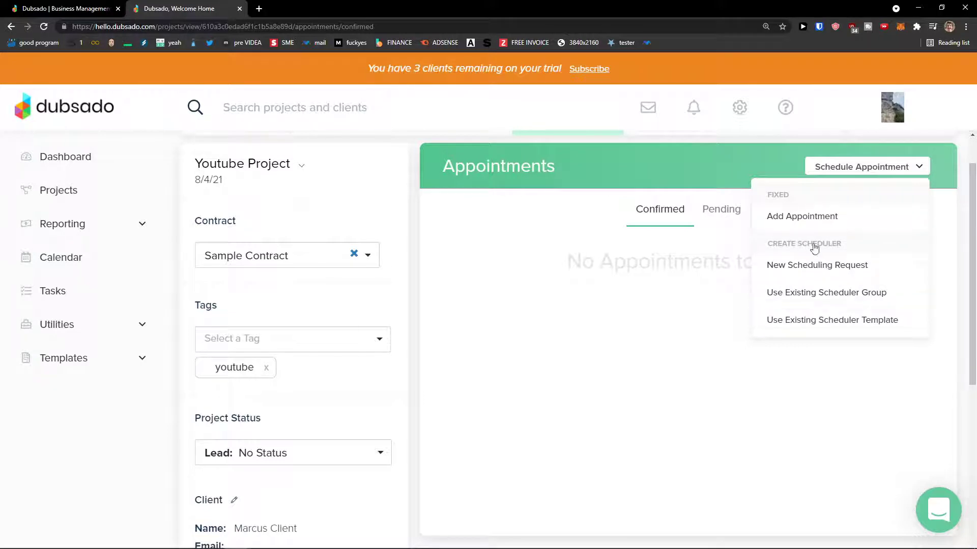
left_click(815, 222)
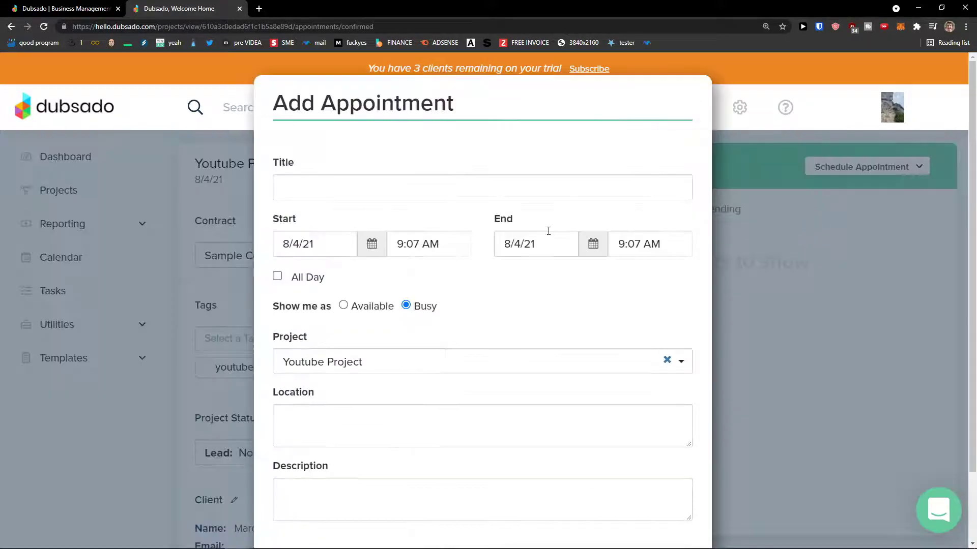
scroll(524, 287, "down", 1)
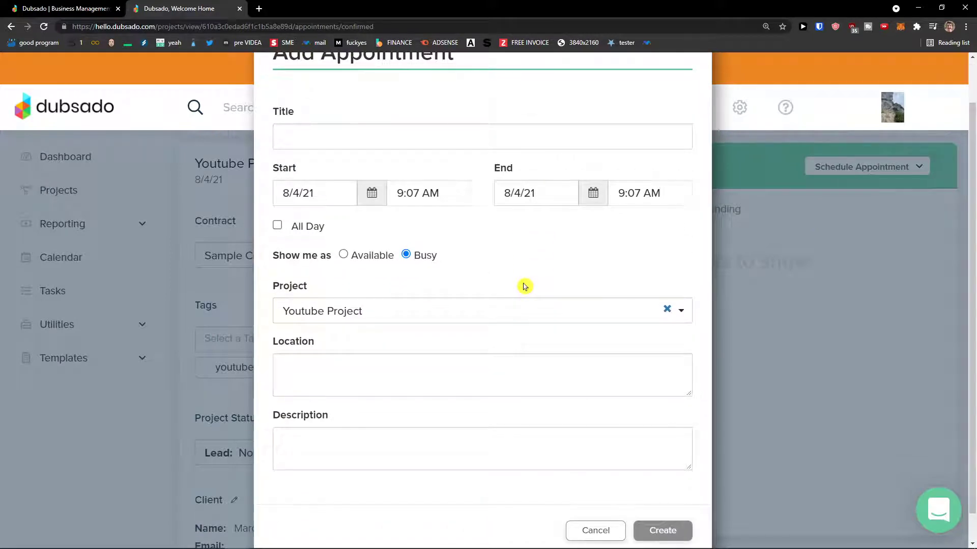
scroll(524, 286, "up", 1)
- Enter the appointment title, set it to end at 1:00 PM, and create it
left_click(523, 191)
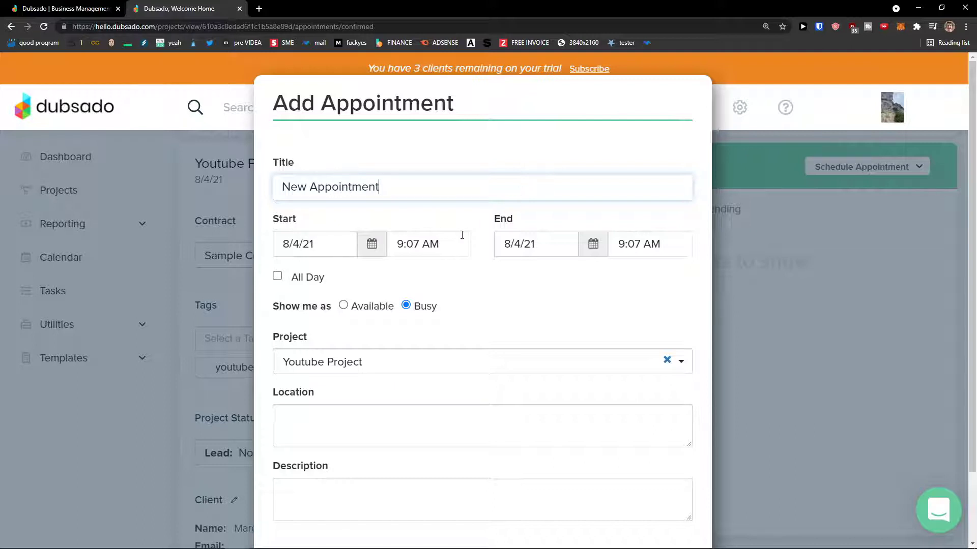
left_click(616, 244)
scroll(635, 315, "down", 5)
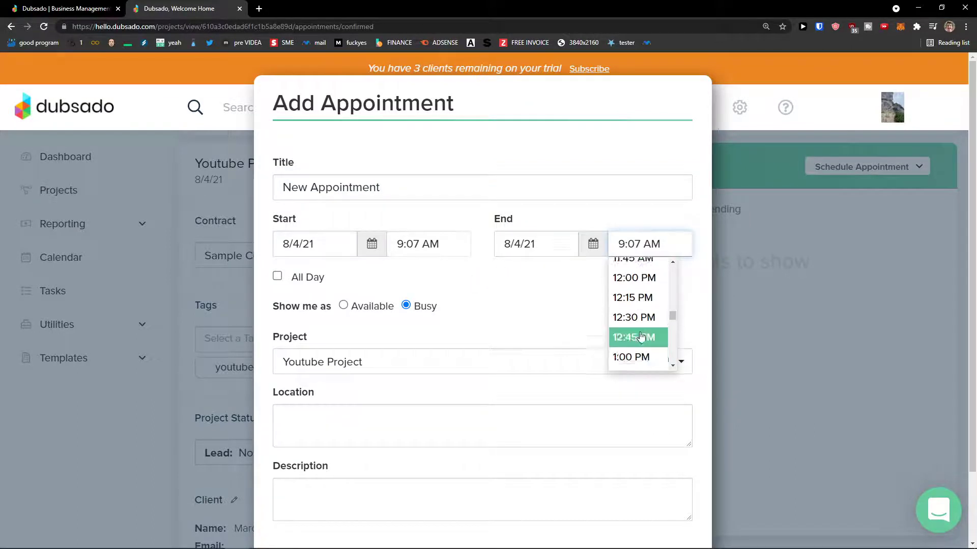
left_click(640, 346)
scroll(384, 255, "down", 1)
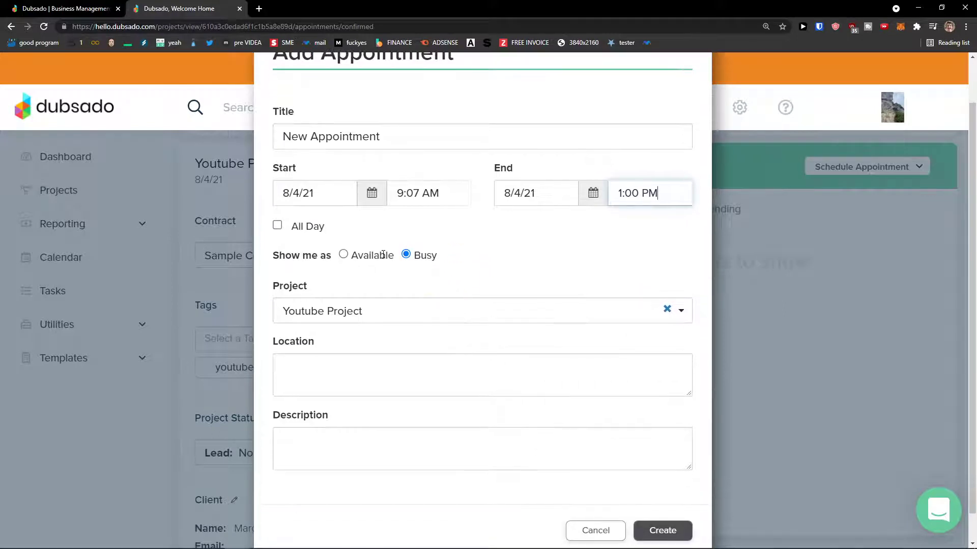
scroll(377, 342, "down", 1)
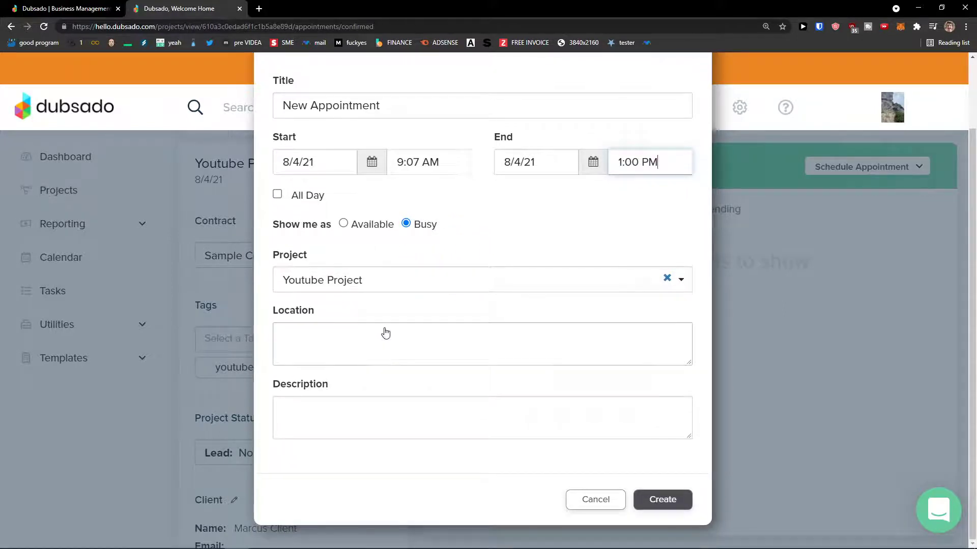
scroll(630, 448, "up", 1)
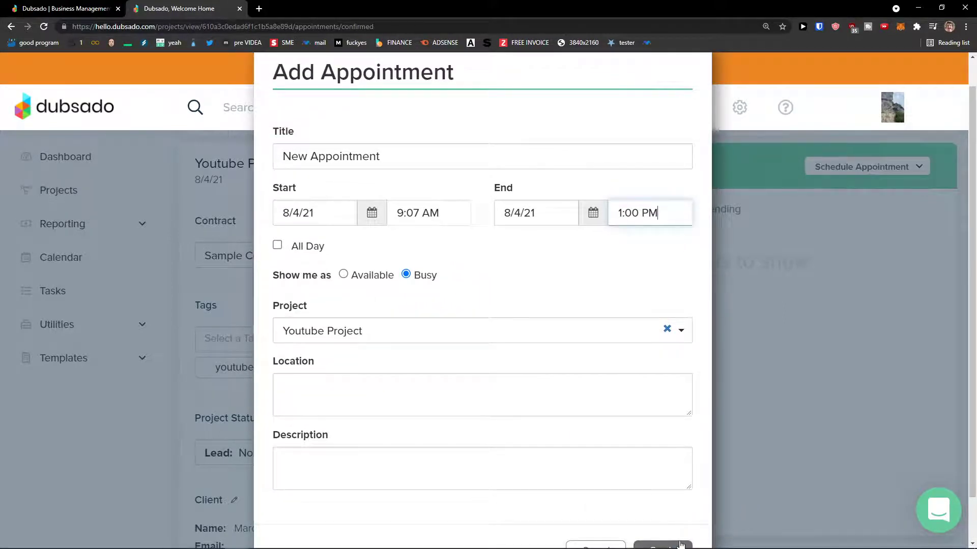
left_click(357, 393)
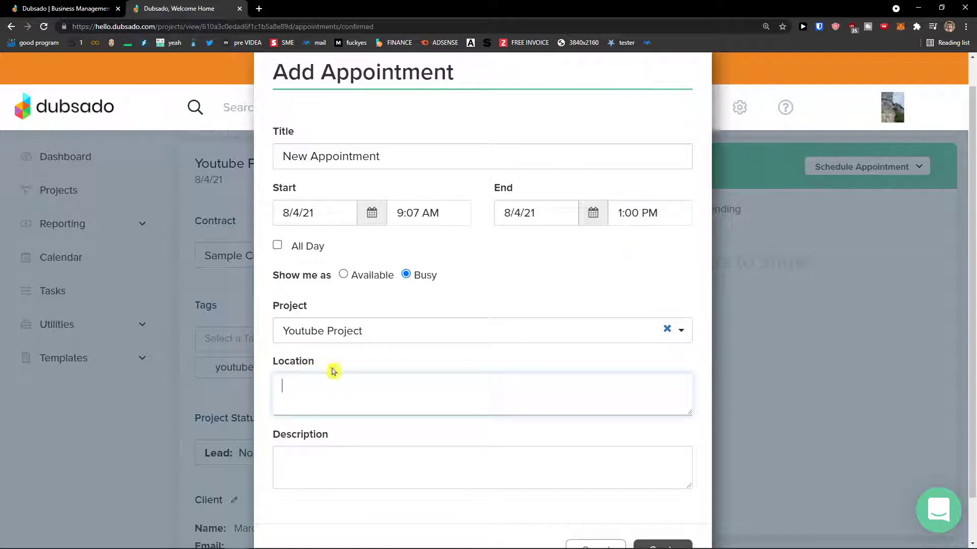
scroll(334, 395, "down", 1)
left_click(676, 504)
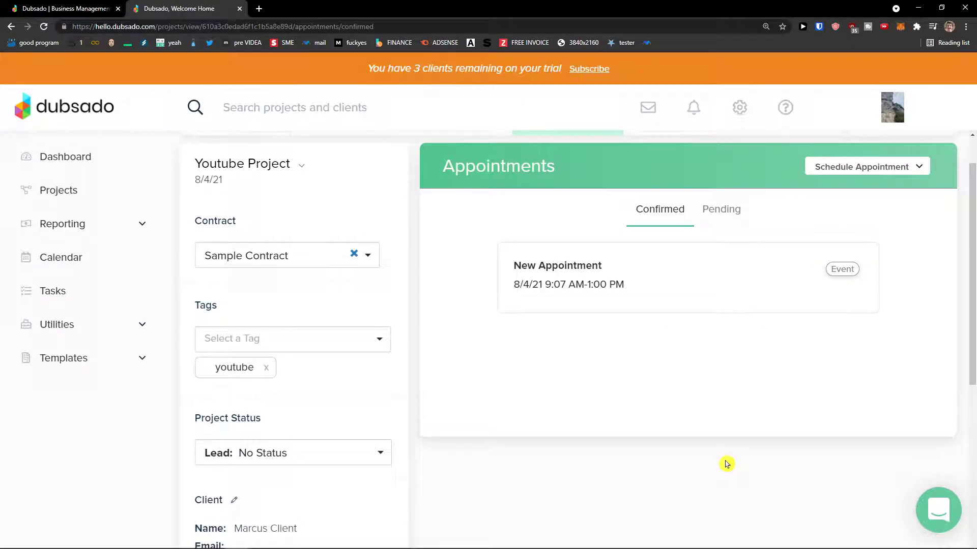
scroll(727, 463, "up", 1)
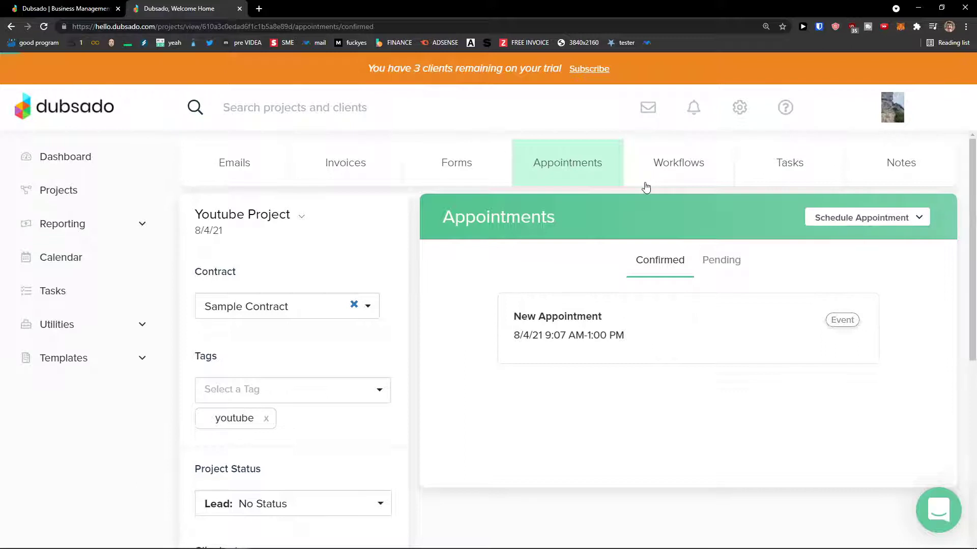
- Preview the Sample Workflow's steps under Workflows, then return to the empty Tasks list
left_click(789, 179)
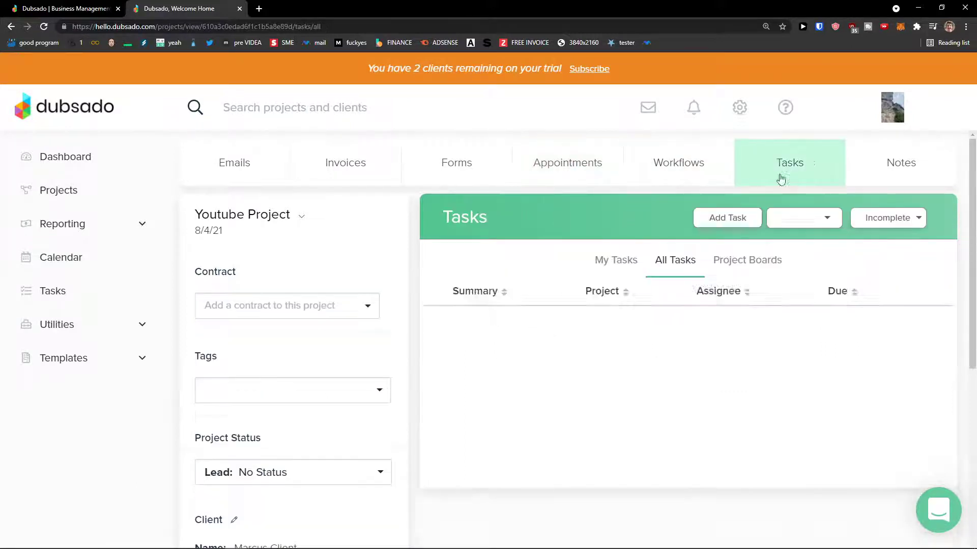
left_click(695, 172)
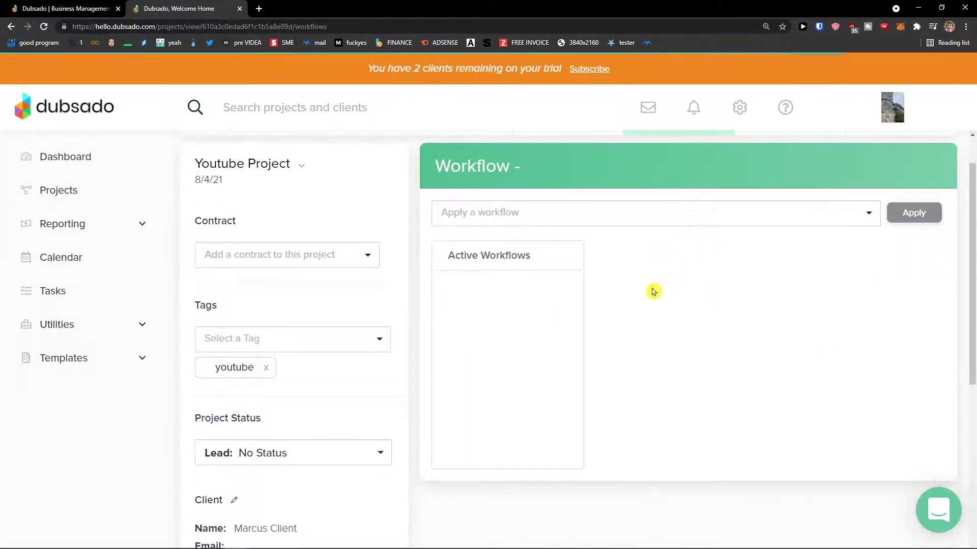
scroll(516, 302, "down", 2)
scroll(516, 301, "up", 2)
left_click(531, 270)
left_click(527, 291)
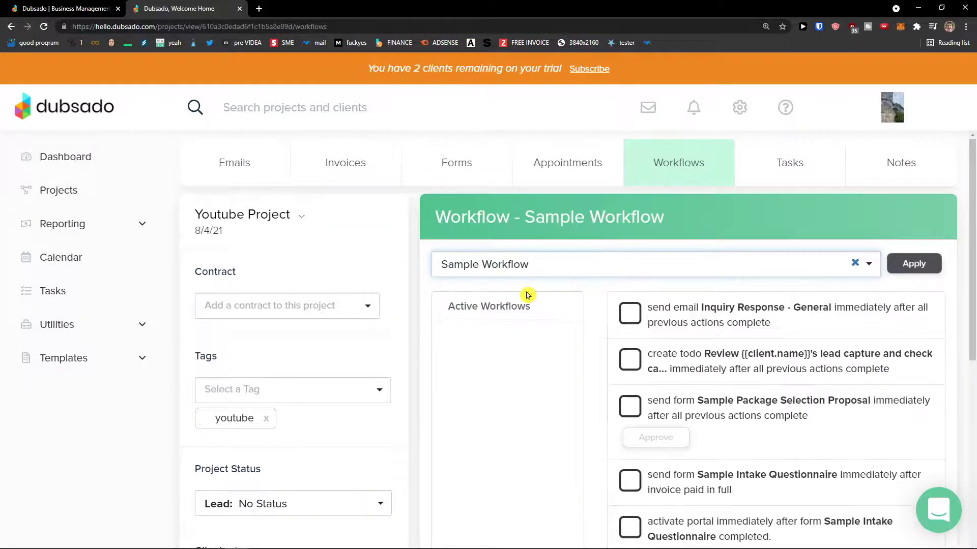
scroll(764, 319, "down", 1)
scroll(728, 345, "up", 2)
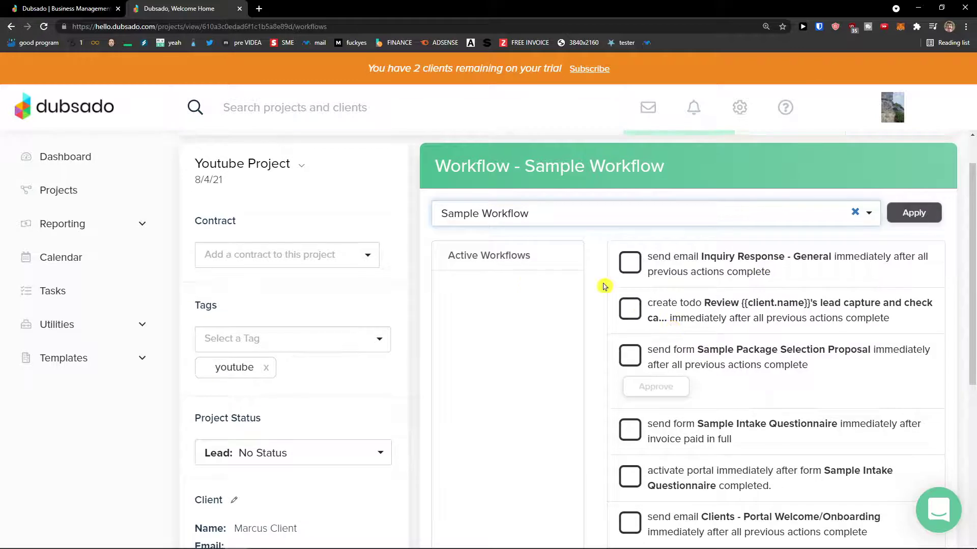
scroll(754, 356, "down", 5)
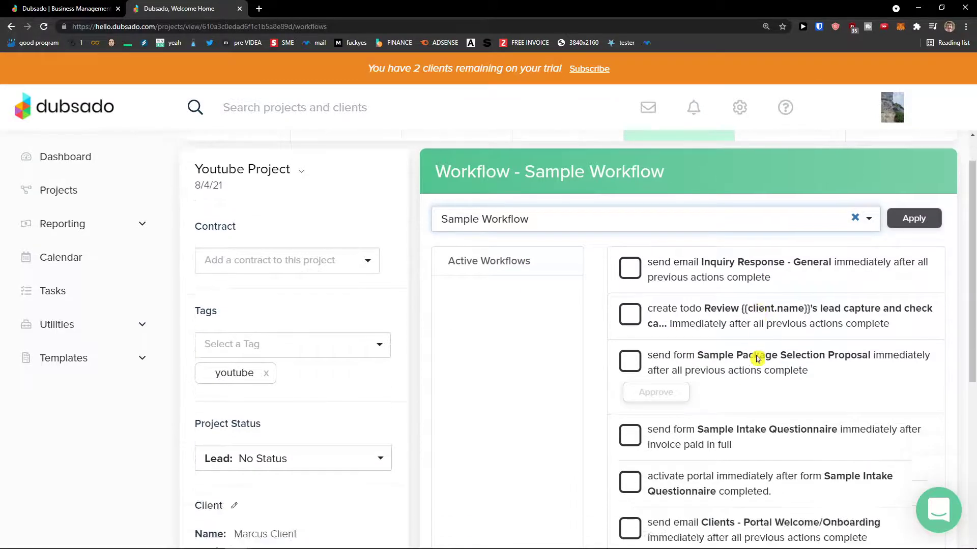
scroll(774, 364, "up", 5)
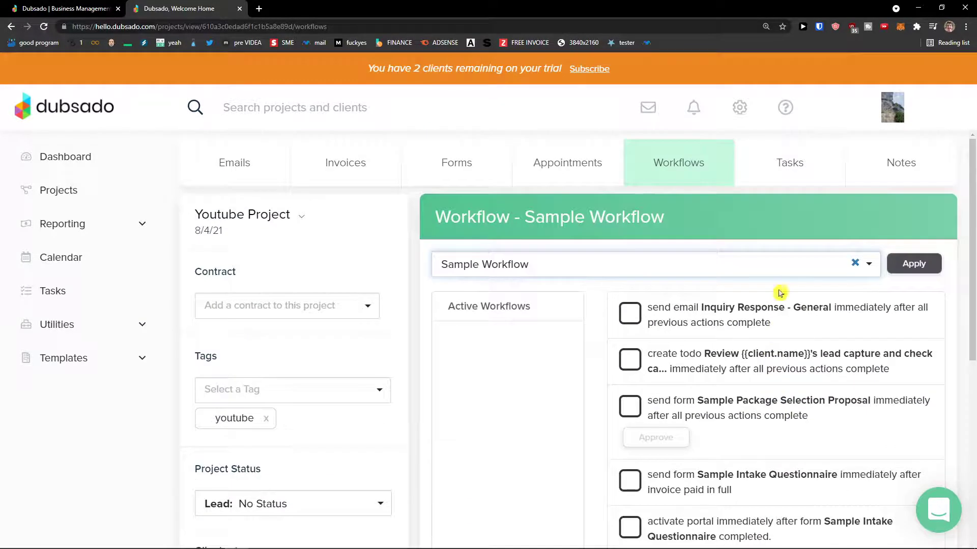
left_click(786, 175)
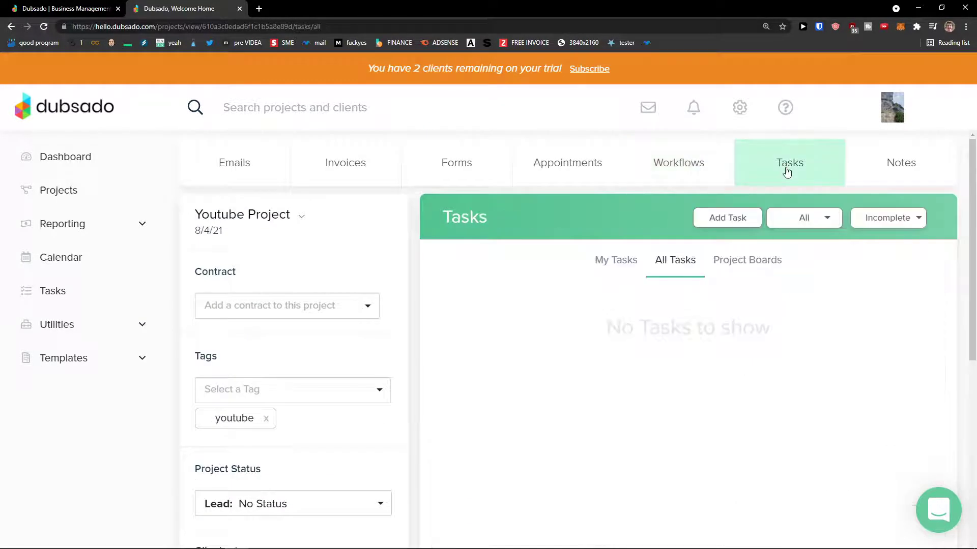
- Start a new to-do task and write its 'Create A Script For youtube video' description
left_click(630, 272)
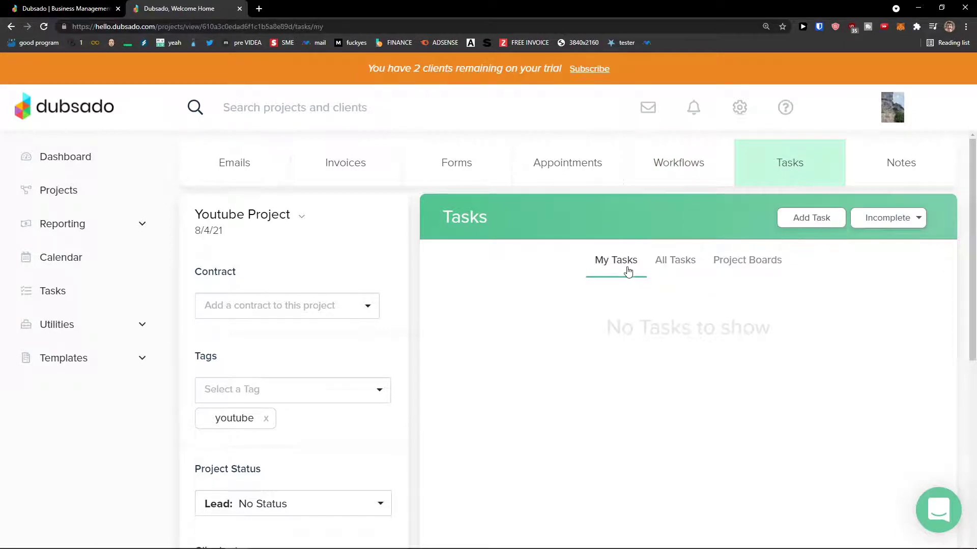
left_click(810, 220)
left_click(503, 208)
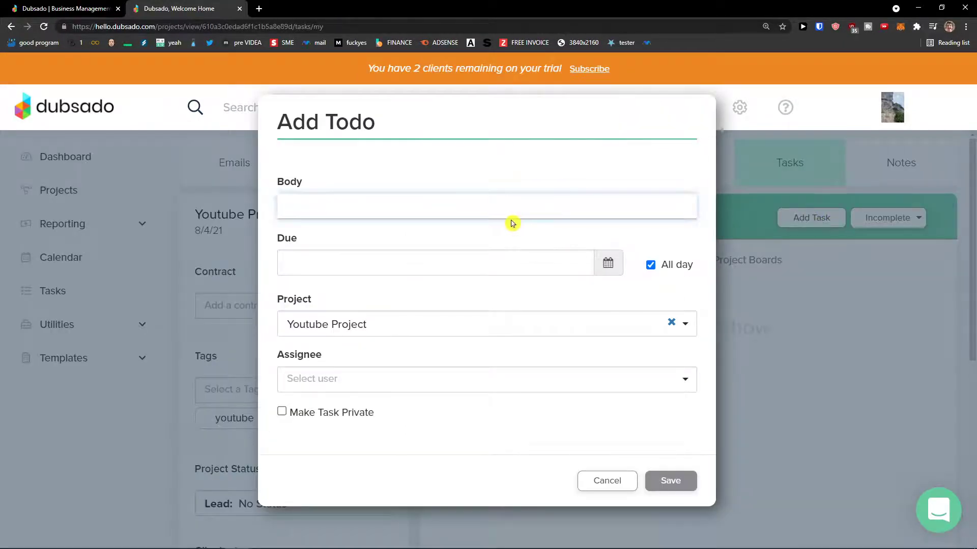
left_click(508, 257)
left_click(505, 216)
type("Youtube")
key("ctrl+a")
type("DF")
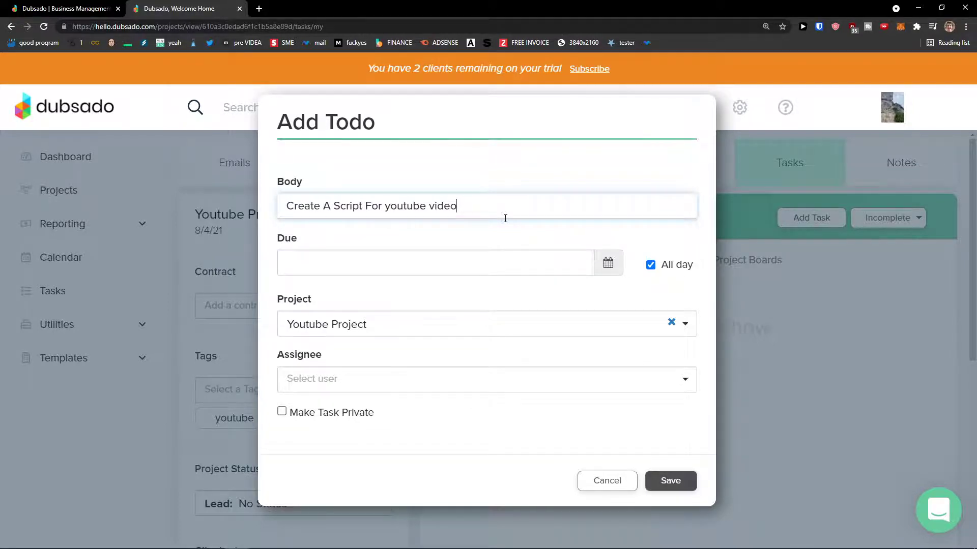
- Set the task's due date to 8/13/21, assign it to the account user, and save
left_click(529, 261)
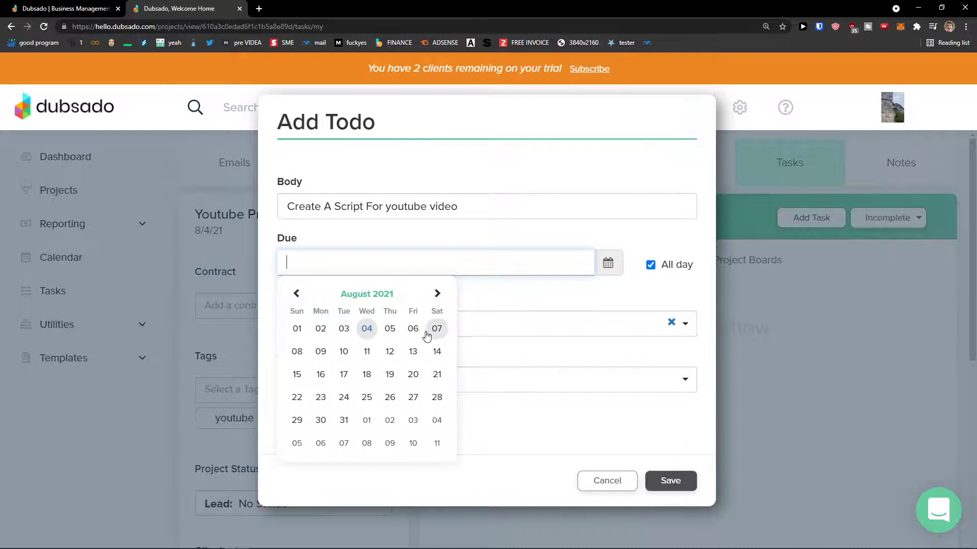
left_click(434, 329)
left_click(608, 263)
left_click(413, 351)
triple_click(330, 273)
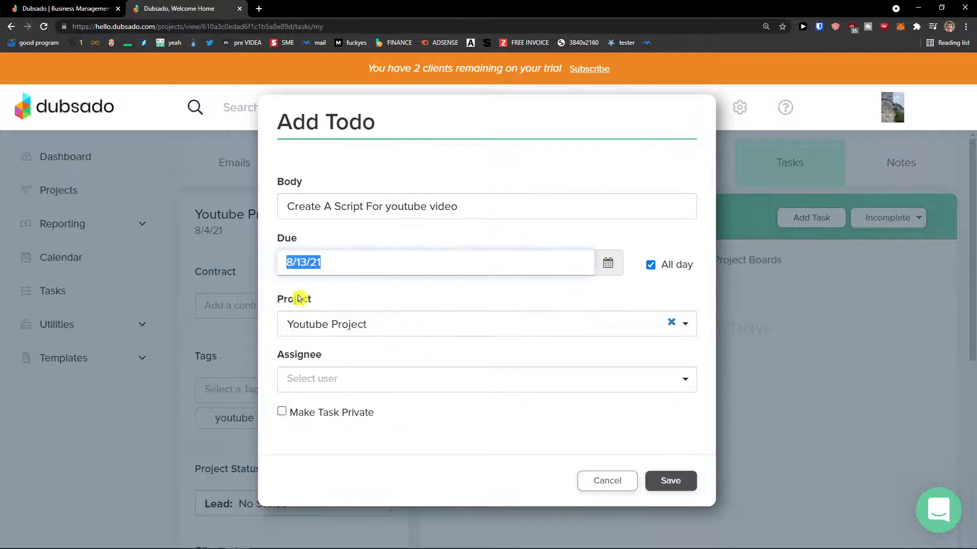
left_click(383, 376)
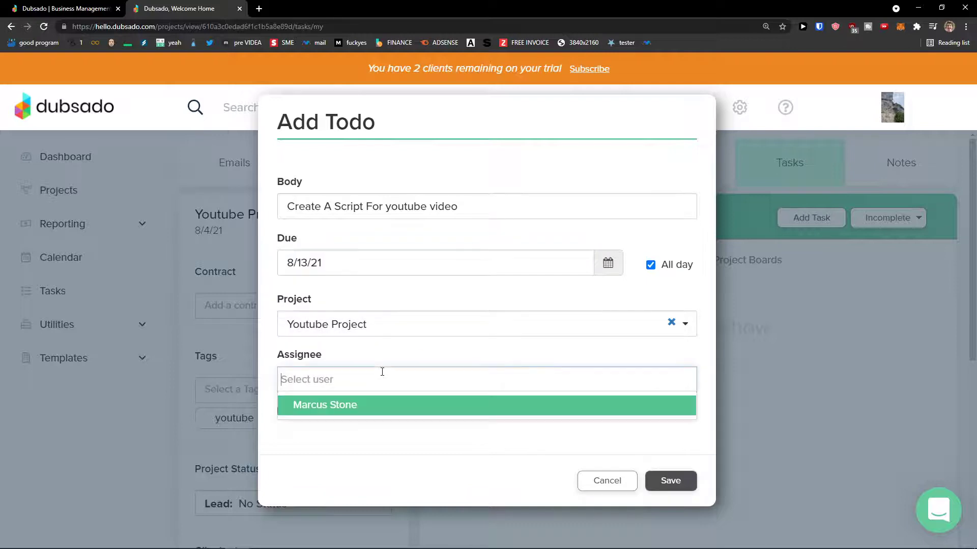
left_click(393, 405)
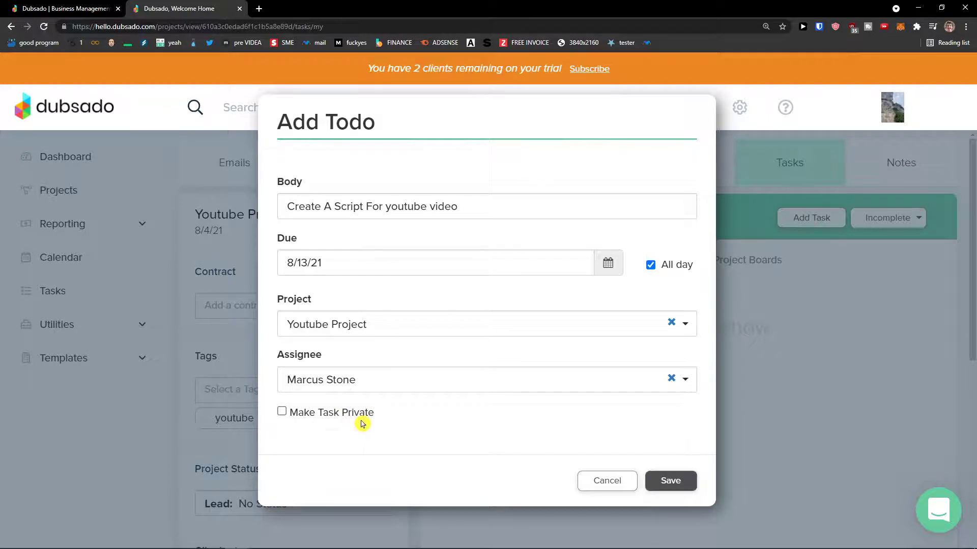
left_click(685, 481)
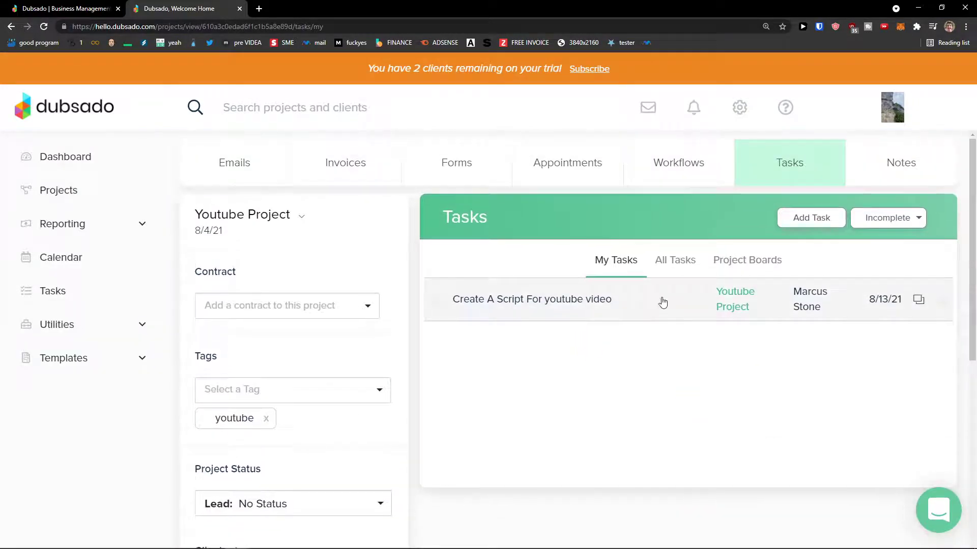
- Open the Notes tab, cancel a new note, check the Activity Log, and return to Project Notes
left_click(918, 172)
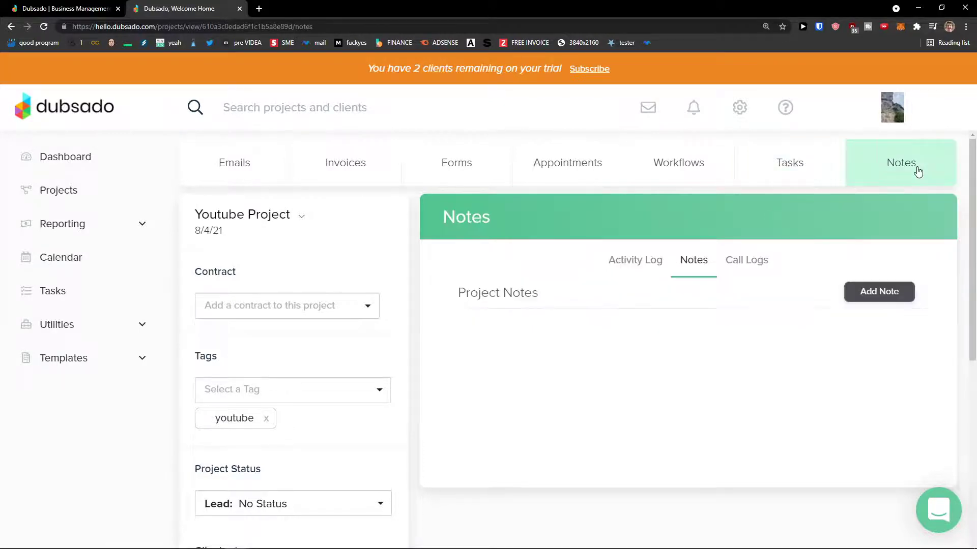
left_click(882, 298)
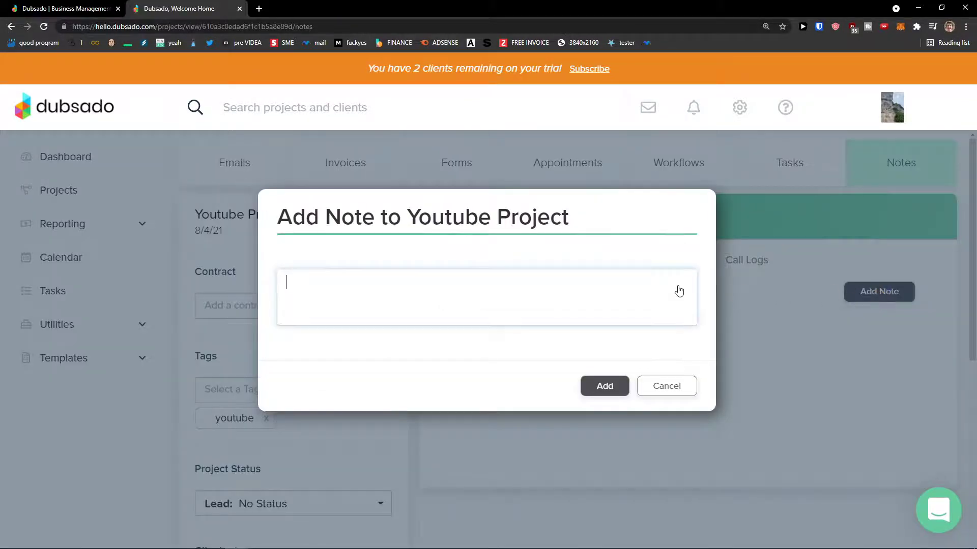
left_click(649, 384)
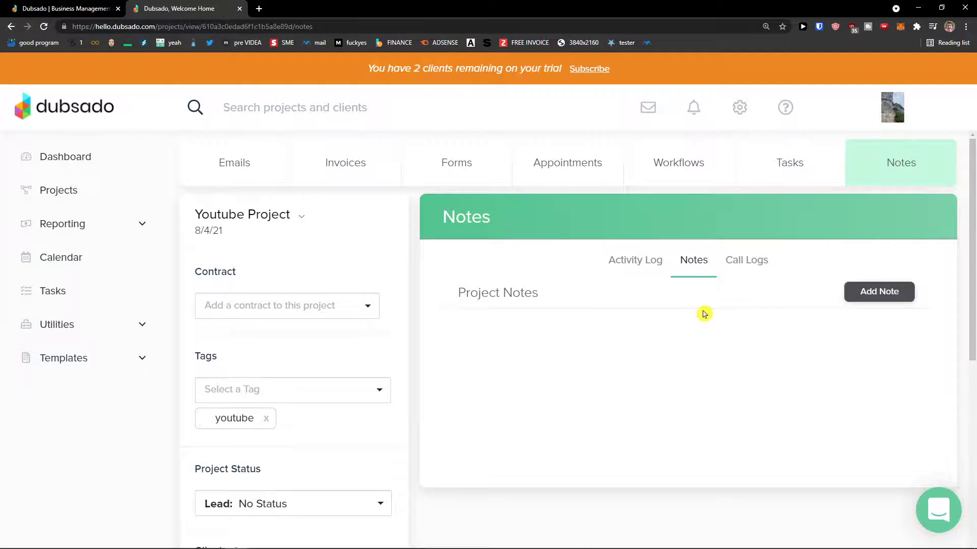
scroll(494, 420, "down", 1)
scroll(493, 420, "up", 1)
left_click(609, 260)
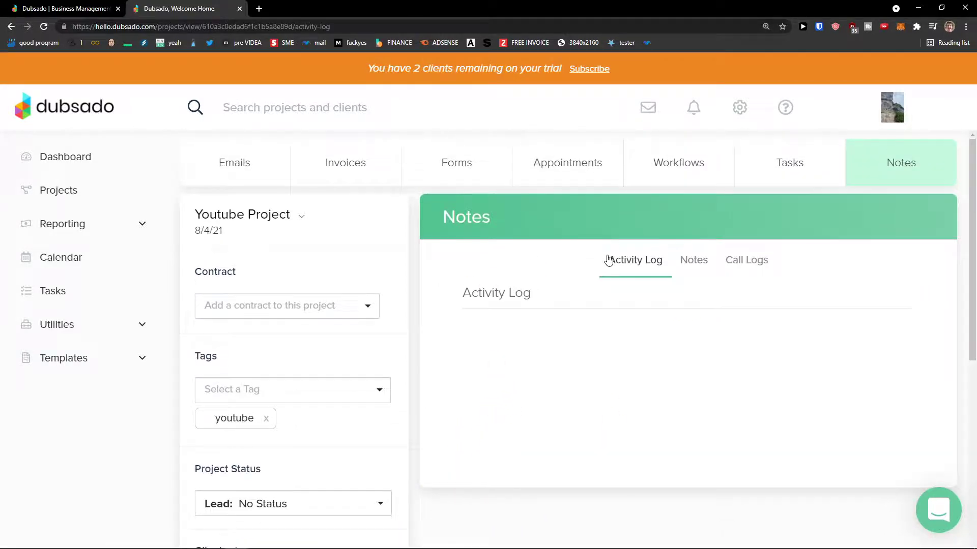
left_click(706, 261)
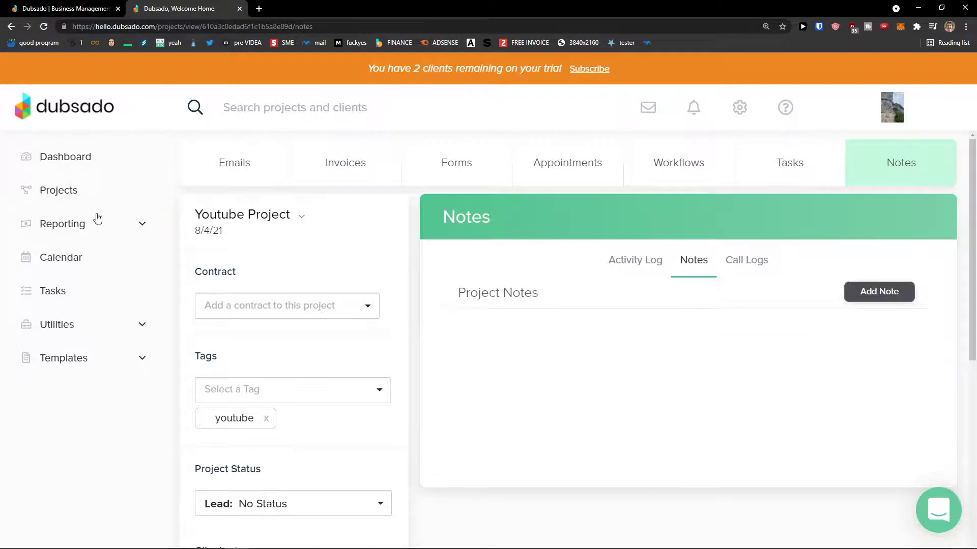
scroll(397, 331, "down", 6)
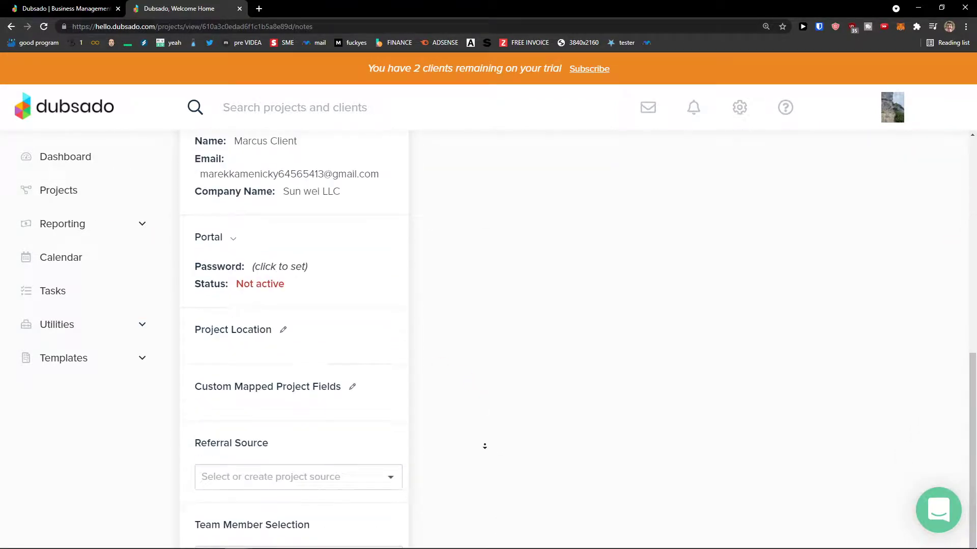
scroll(532, 445, "up", 6)
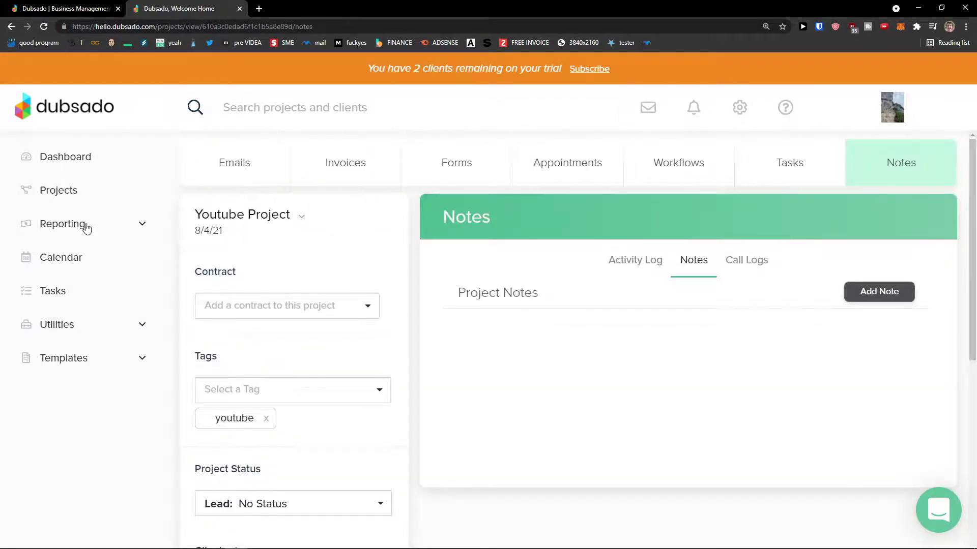
- Expand Reporting and view the Project Sources, Project Breakdown and Invoices reports
left_click(86, 225)
left_click(103, 259)
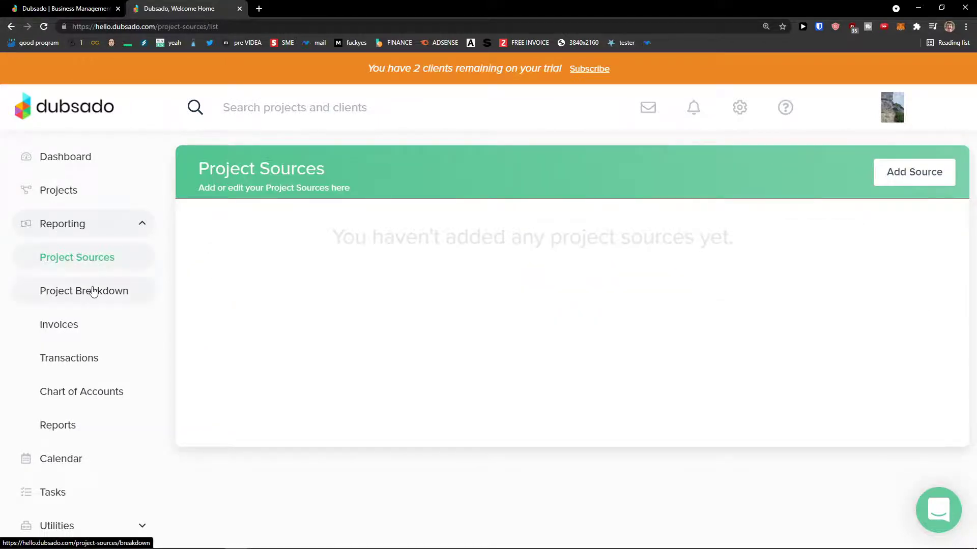
left_click(92, 303)
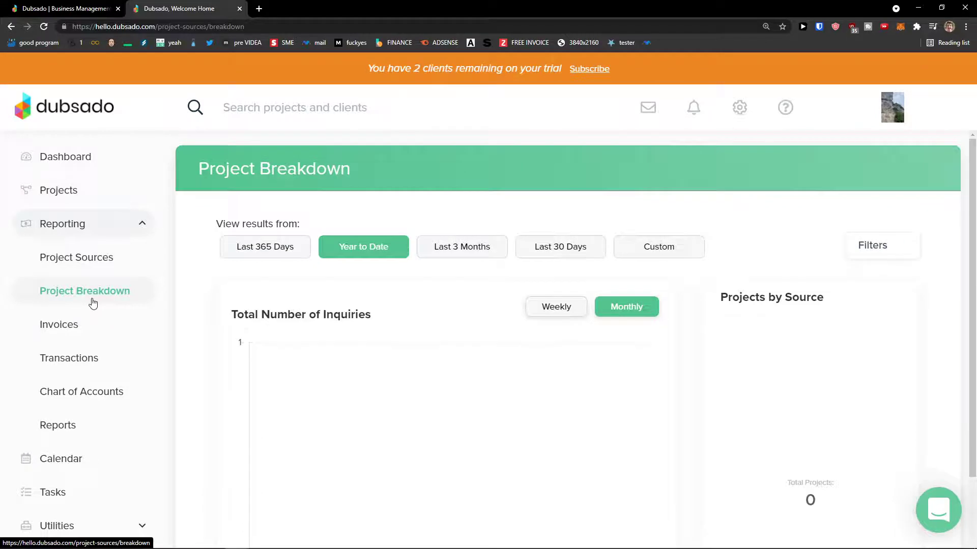
left_click(104, 334)
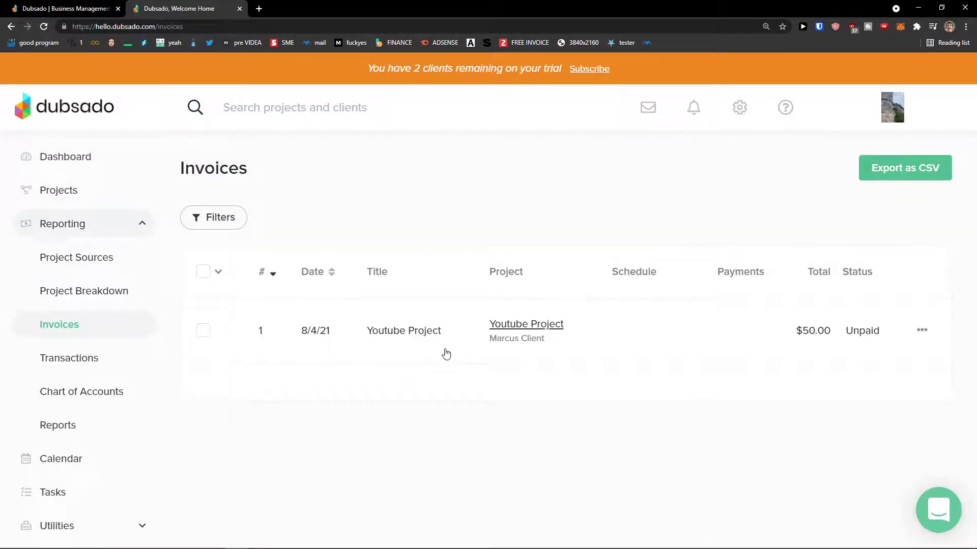
- Open Transactions and start a new income transaction, closing it without saving
left_click(90, 356)
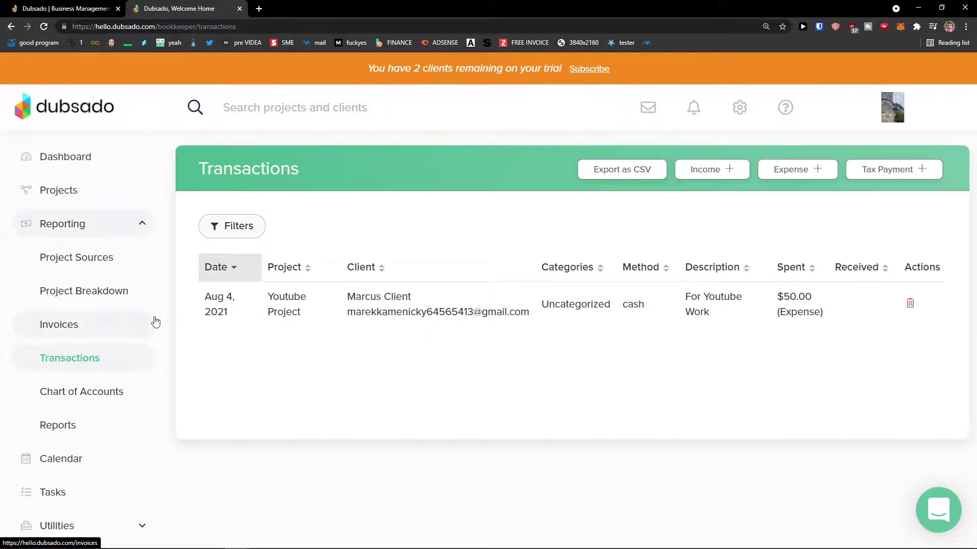
left_click(714, 169)
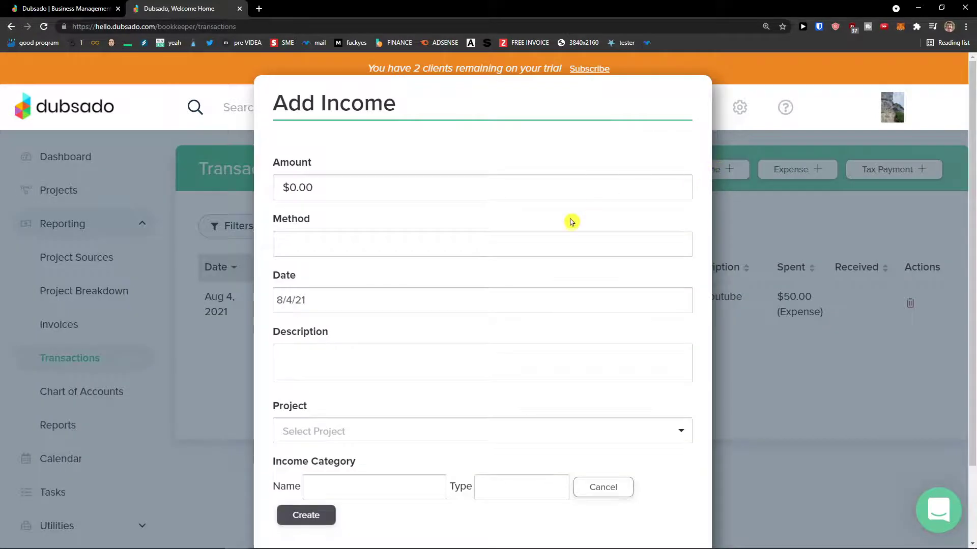
scroll(573, 220, "down", 1)
left_click(627, 538)
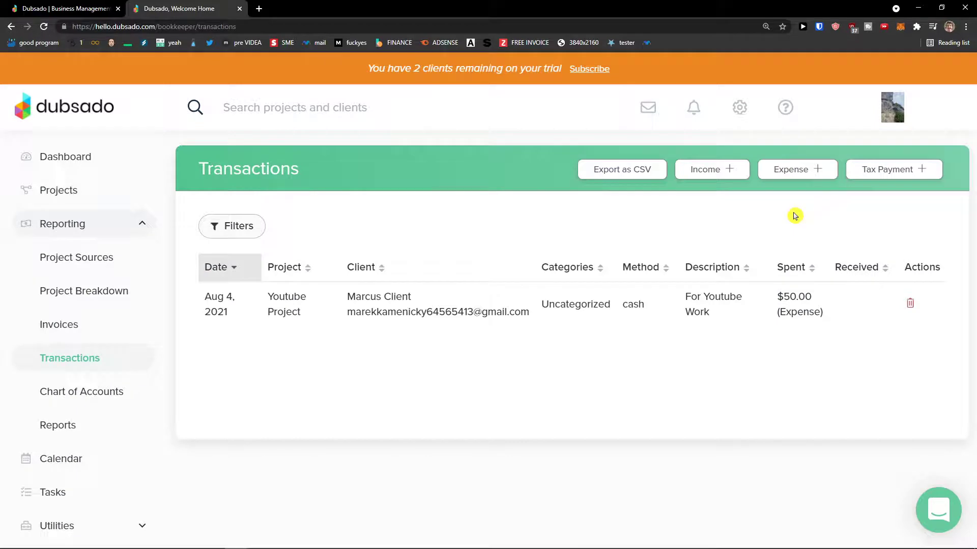
- View the Chart of Accounts, then the Reports page showing $0.00 income and $50.00 expenses
left_click(84, 391)
scroll(285, 320, "down", 1)
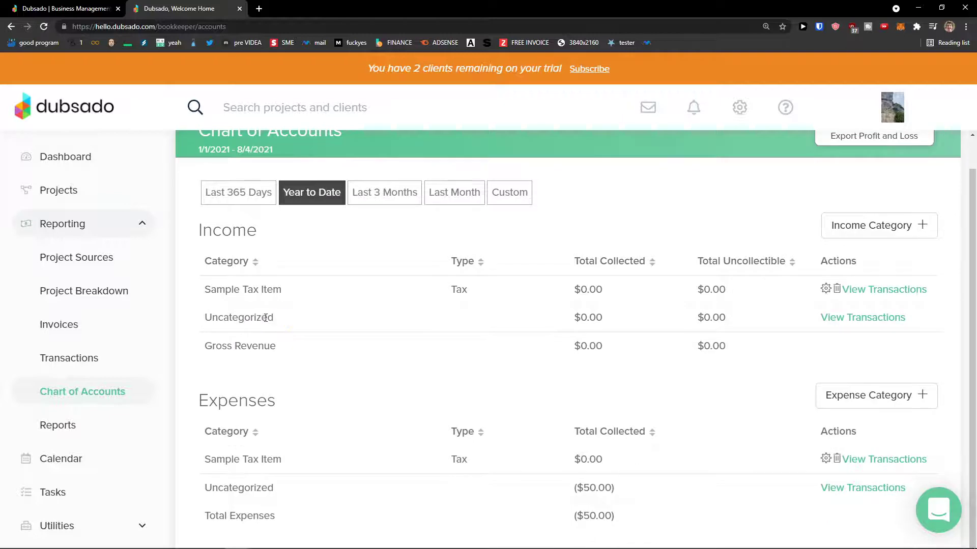
left_click(91, 423)
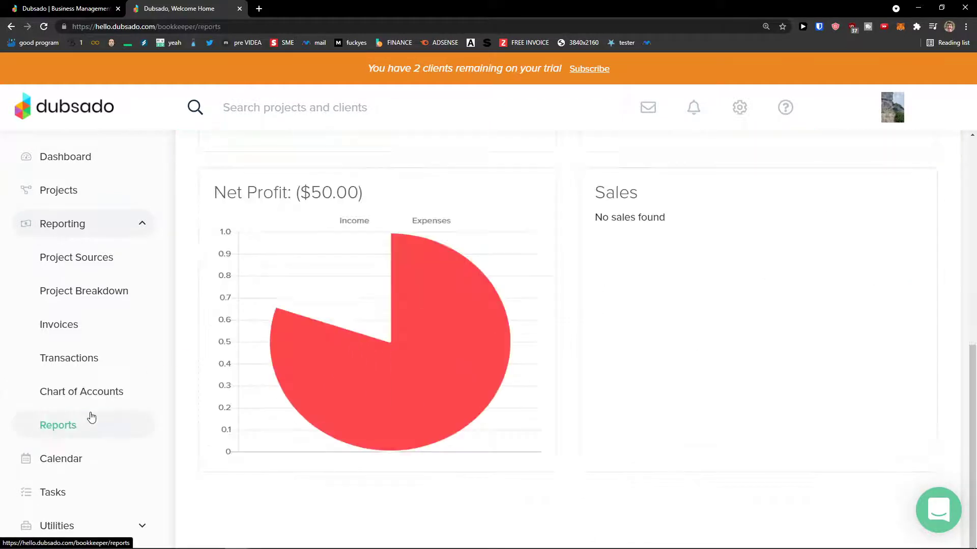
scroll(326, 334, "up", 6)
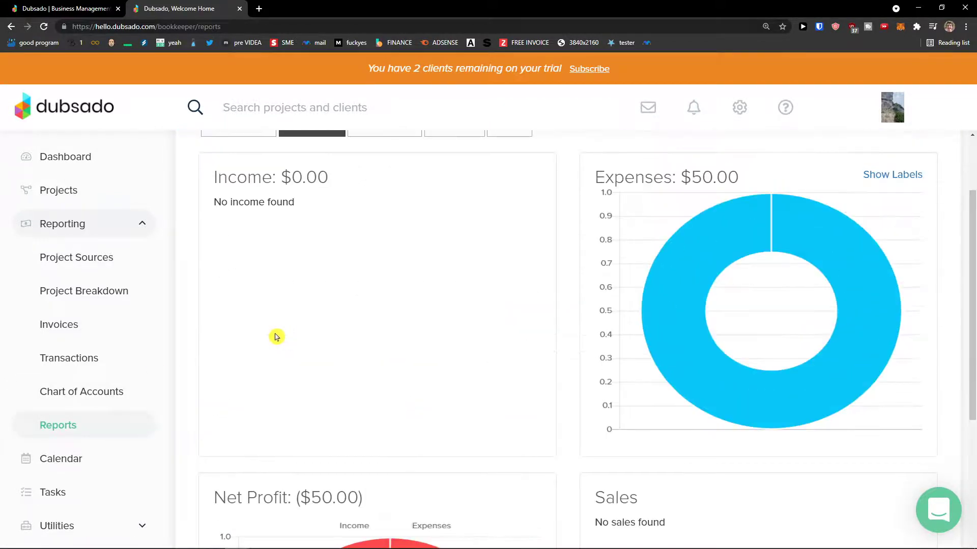
scroll(275, 337, "down", 4)
scroll(273, 337, "up", 6)
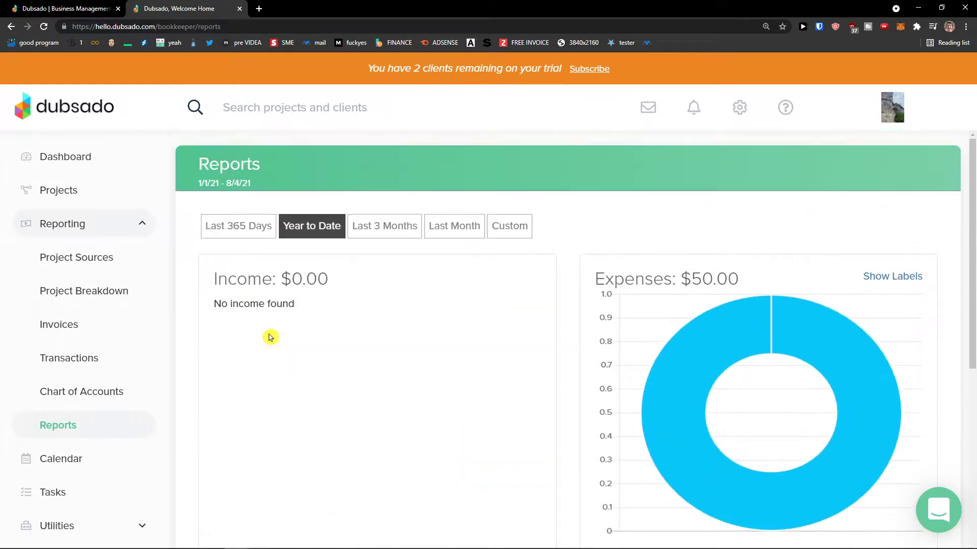
scroll(271, 338, "down", 2)
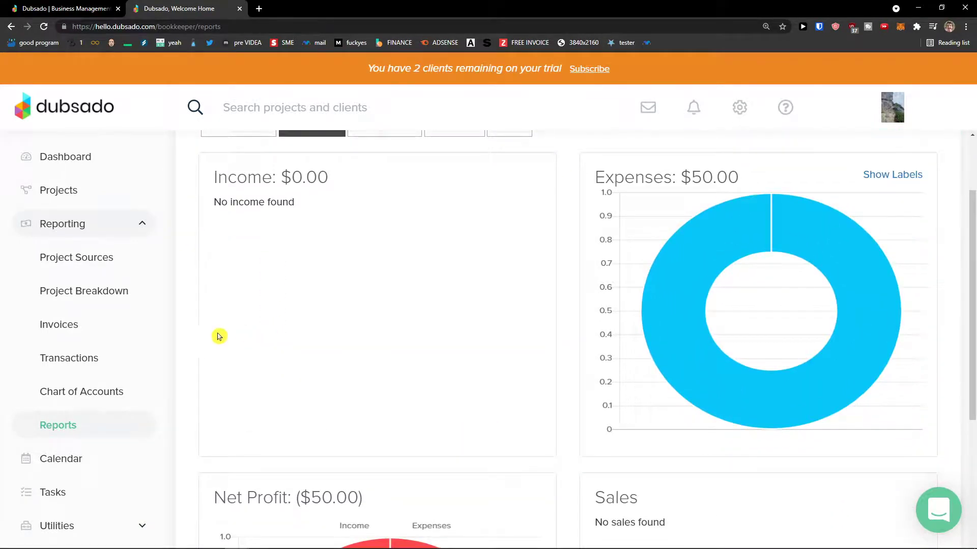
scroll(96, 331, "down", 1)
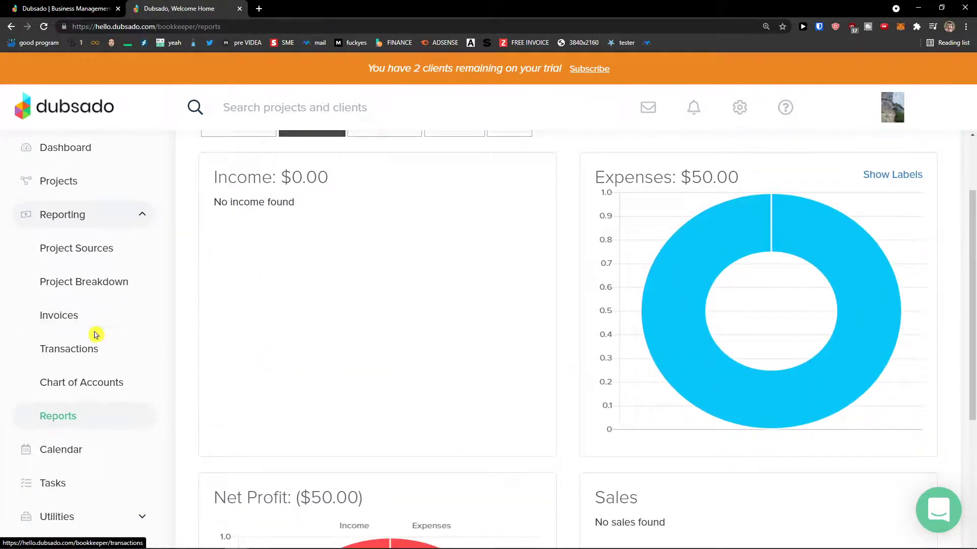
- Visit Calendar, Form List and Address Book, then open the empty Time Tracker
left_click(102, 451)
scroll(277, 369, "down", 3)
scroll(278, 371, "up", 3)
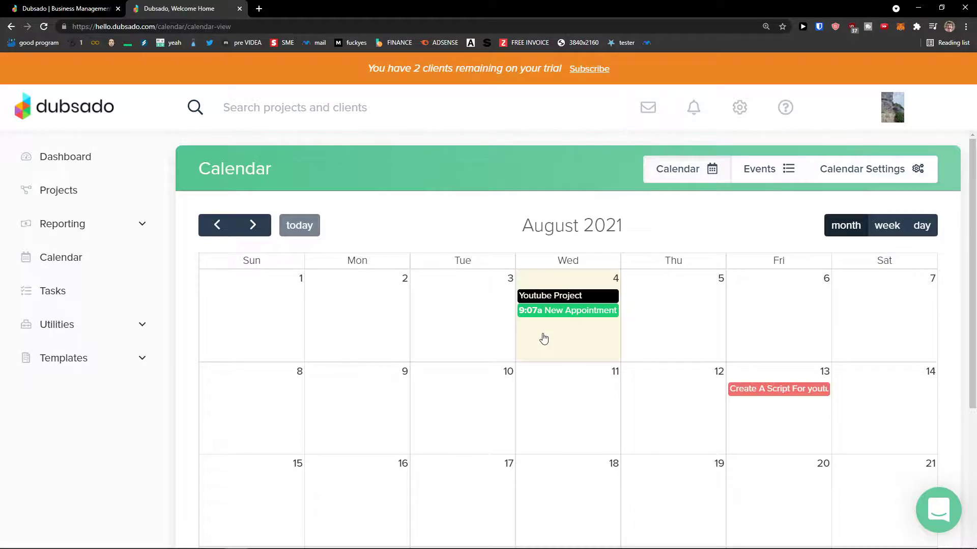
left_click(141, 328)
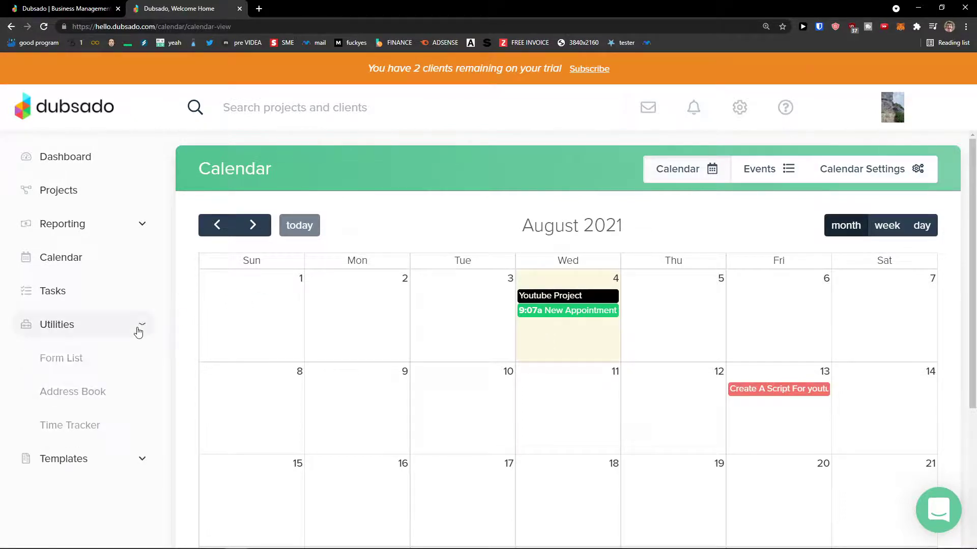
left_click(109, 356)
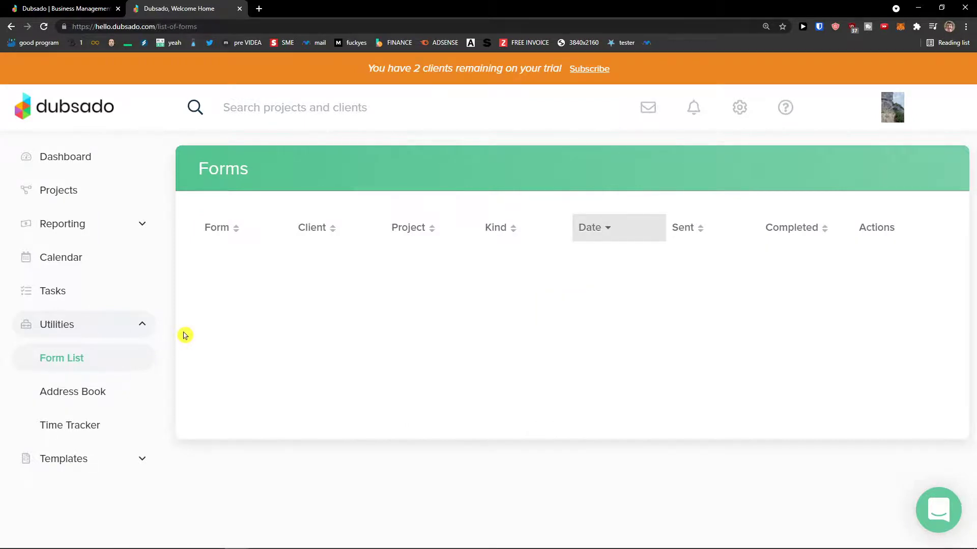
left_click(109, 390)
left_click(113, 370)
left_click(108, 388)
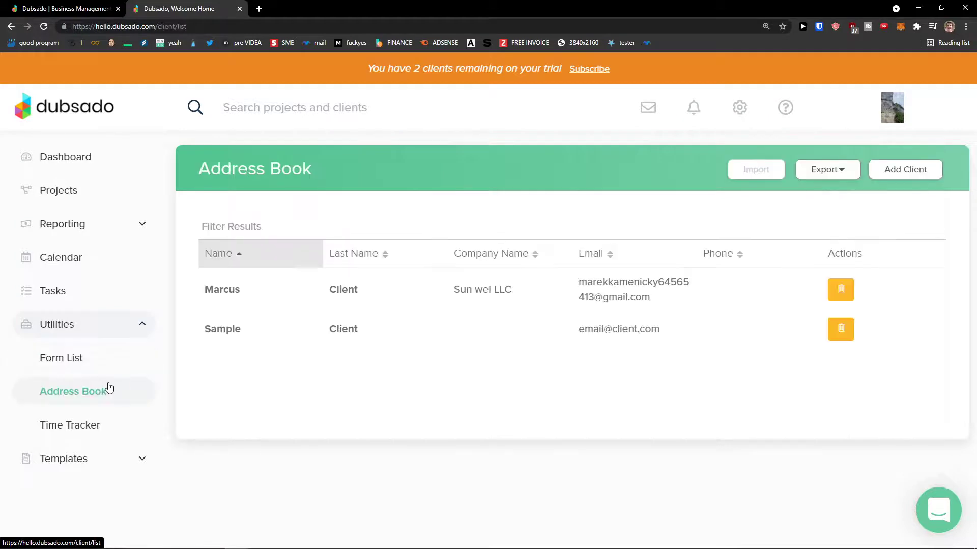
left_click(96, 424)
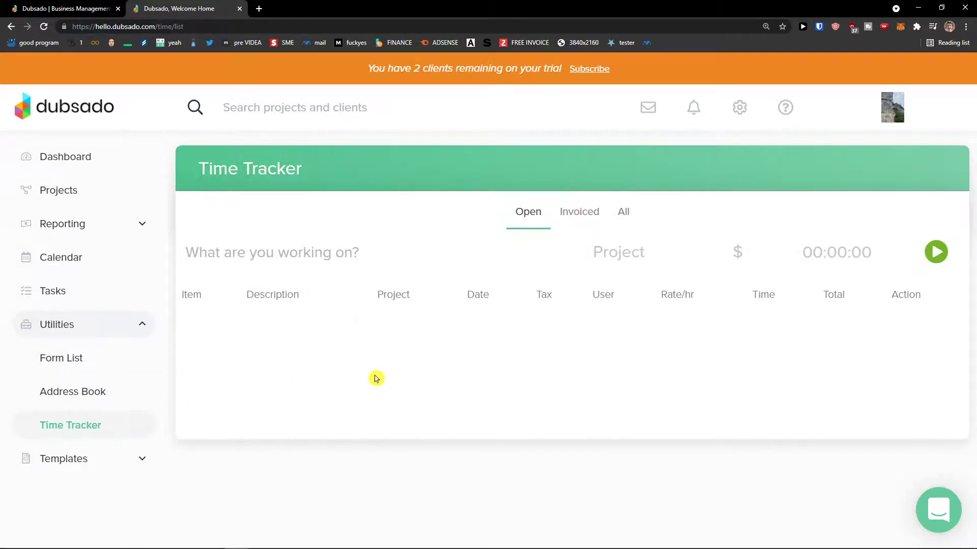
- Time a first 'Youtube' entry assigned to the Youtube Project
left_click(936, 251)
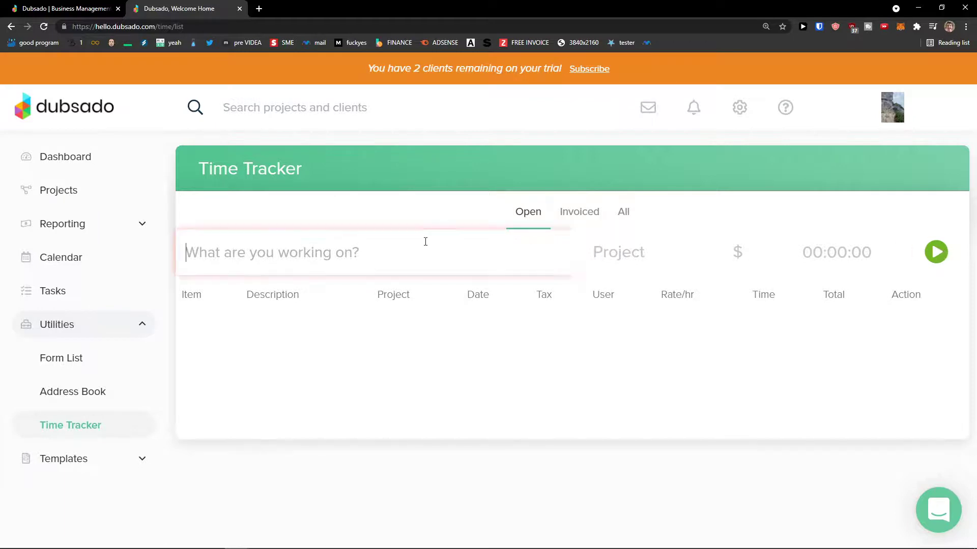
type("Youtub")
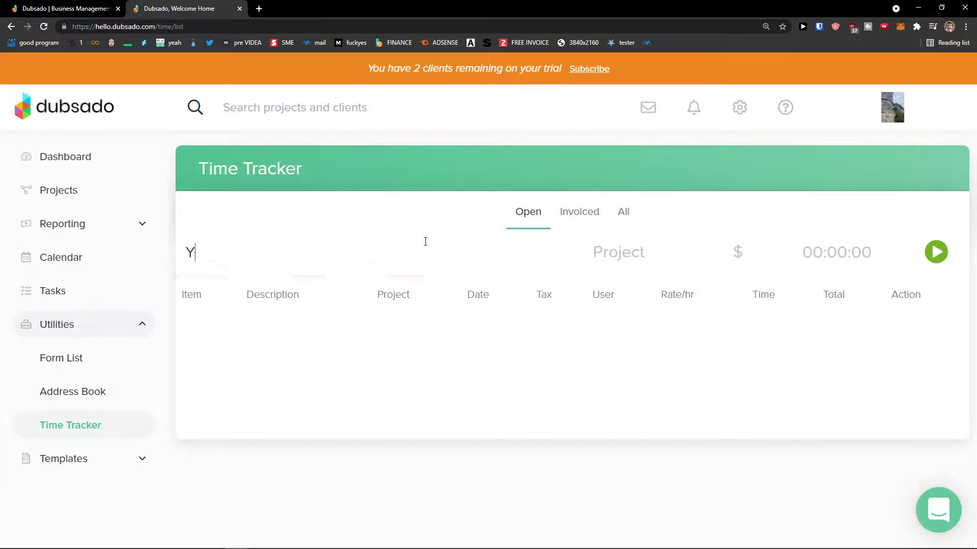
left_click(659, 253)
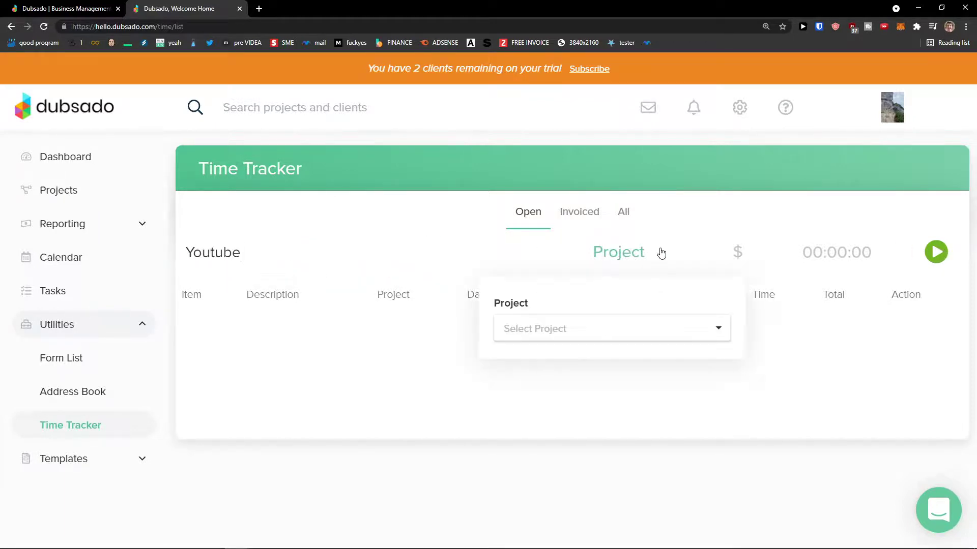
left_click(582, 322)
left_click(576, 363)
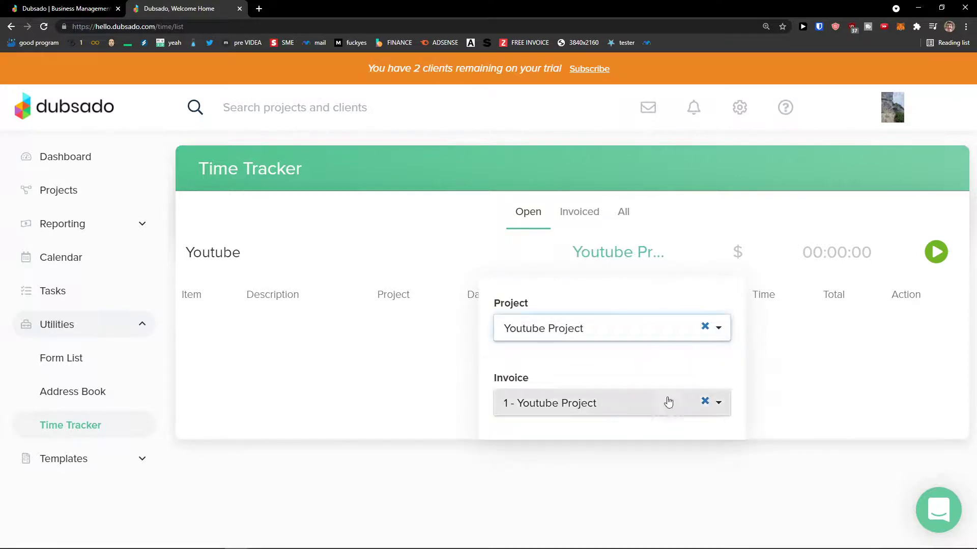
left_click(935, 255)
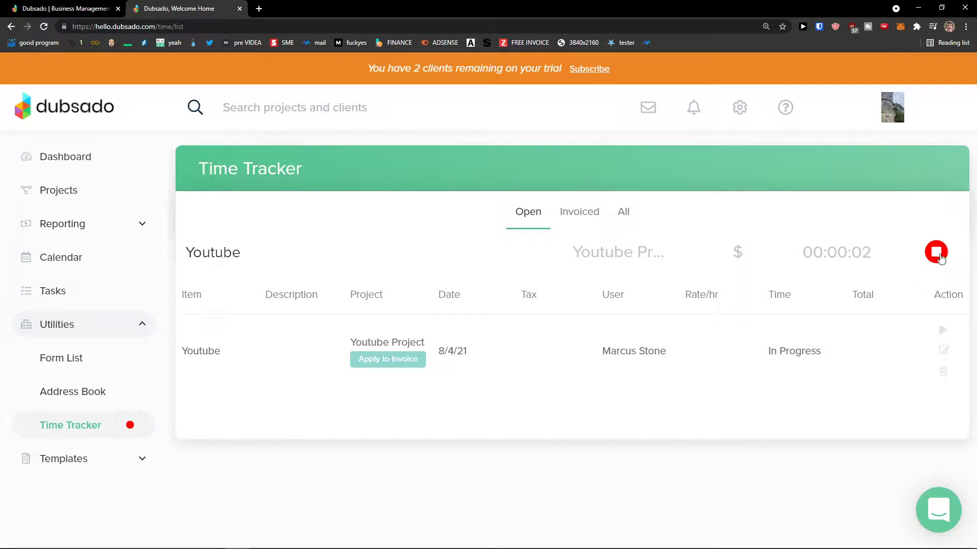
left_click(936, 253)
left_click(733, 253)
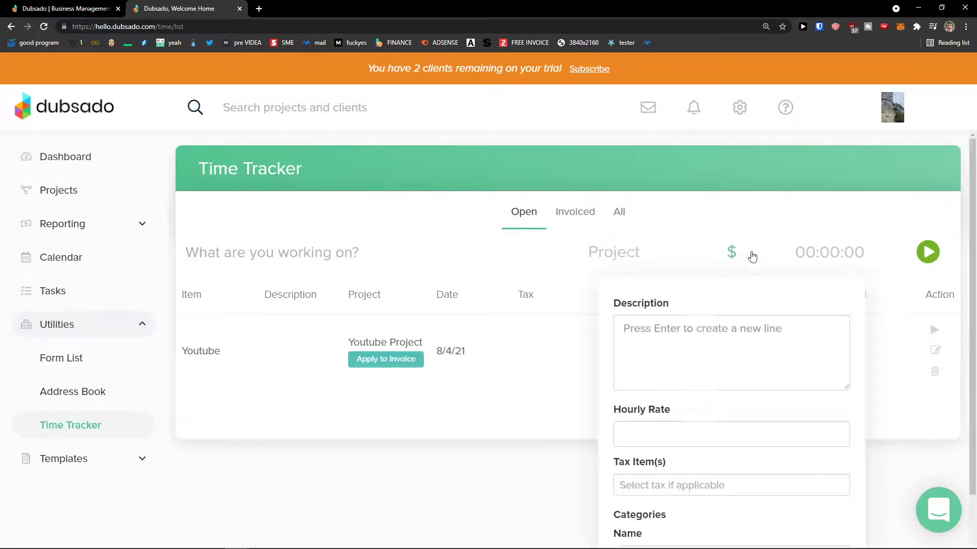
scroll(701, 315, "down", 2)
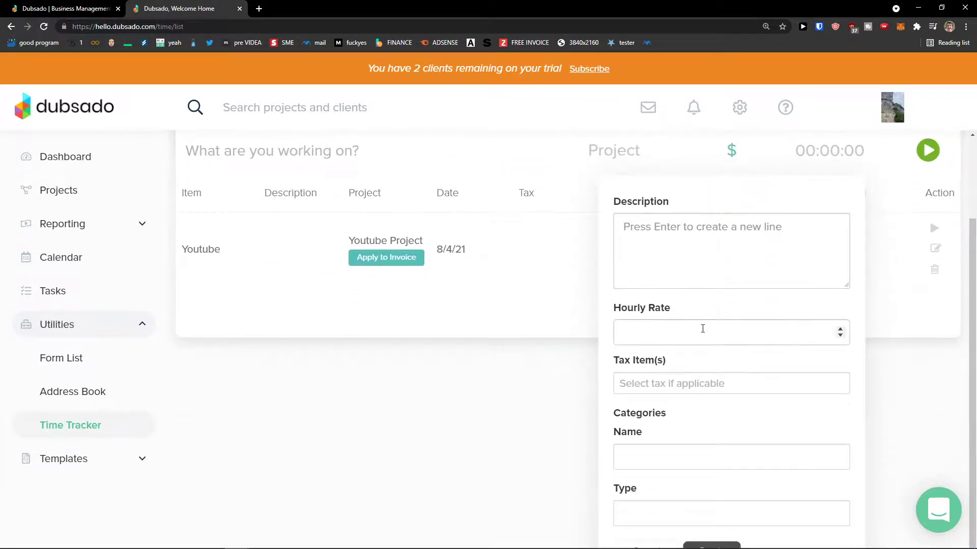
scroll(701, 329, "up", 1)
- Start a second 'Youtube' time entry assigned to the Youtube Project
left_click(360, 211)
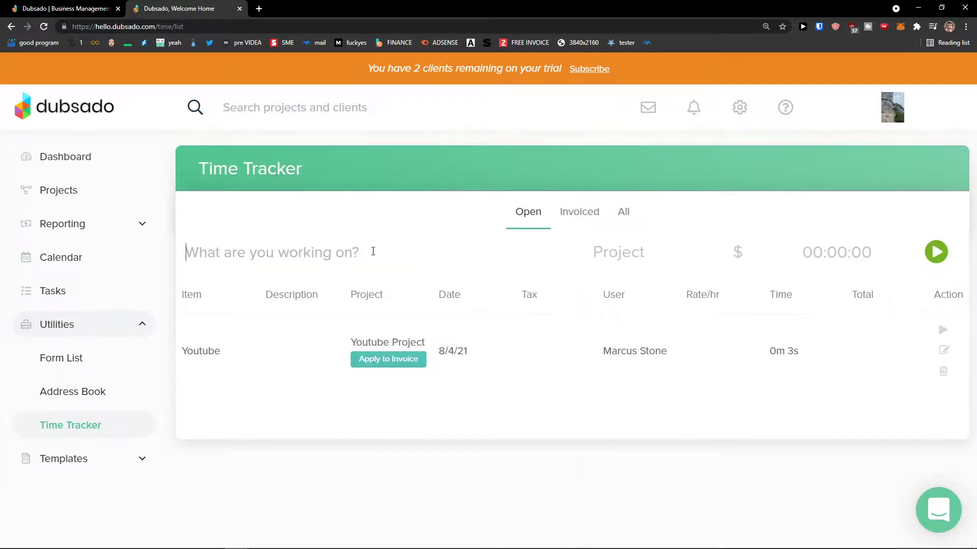
type("Yo")
left_click(618, 254)
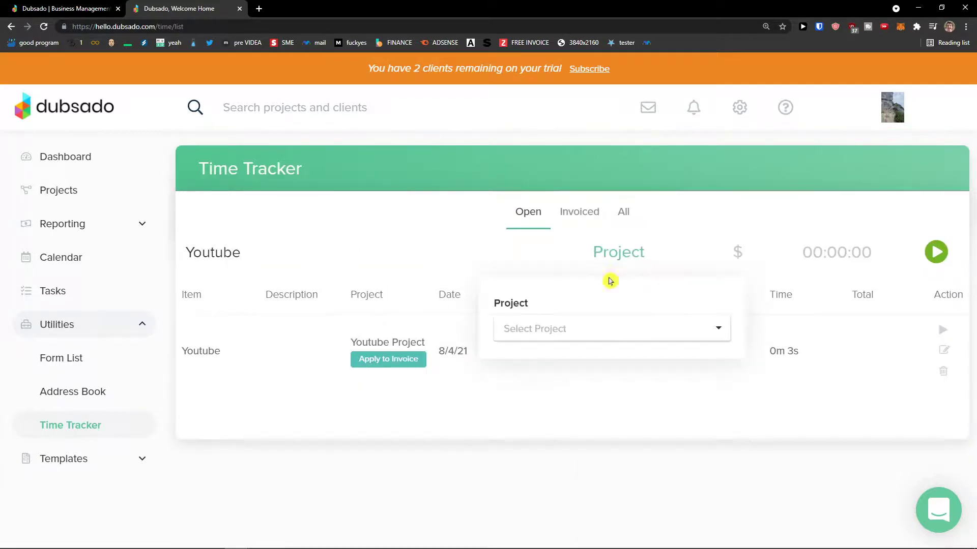
left_click(574, 328)
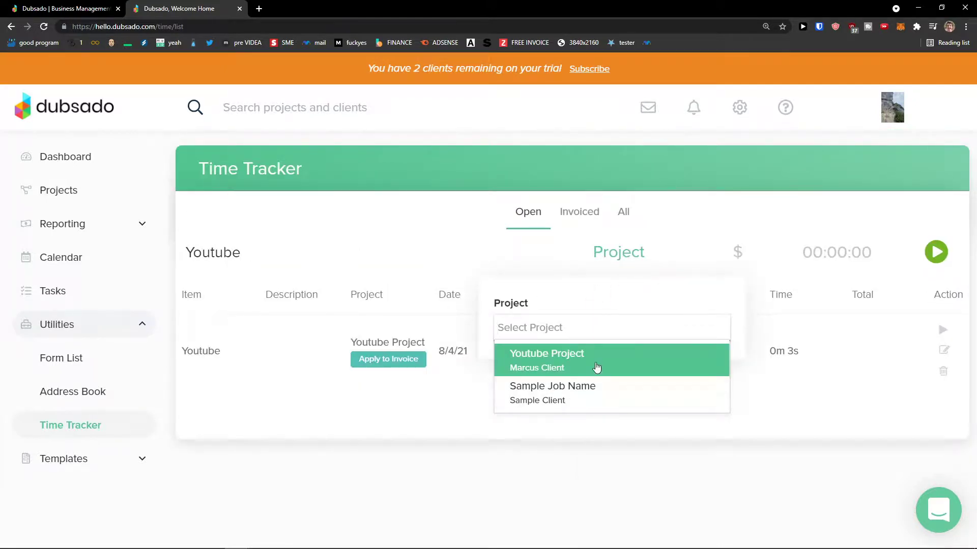
left_click(595, 368)
- Give the second entry a $25 hourly rate and time it for 7 seconds ($0.05)
left_click(732, 252)
left_click(696, 334)
scroll(696, 334, "down", 1)
left_click(666, 378)
type("25")
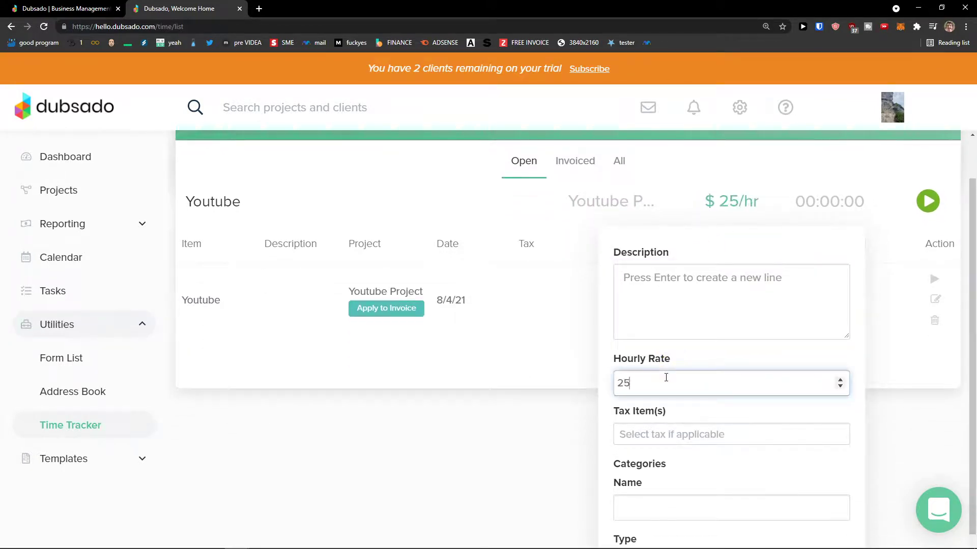
scroll(629, 379, "down", 1)
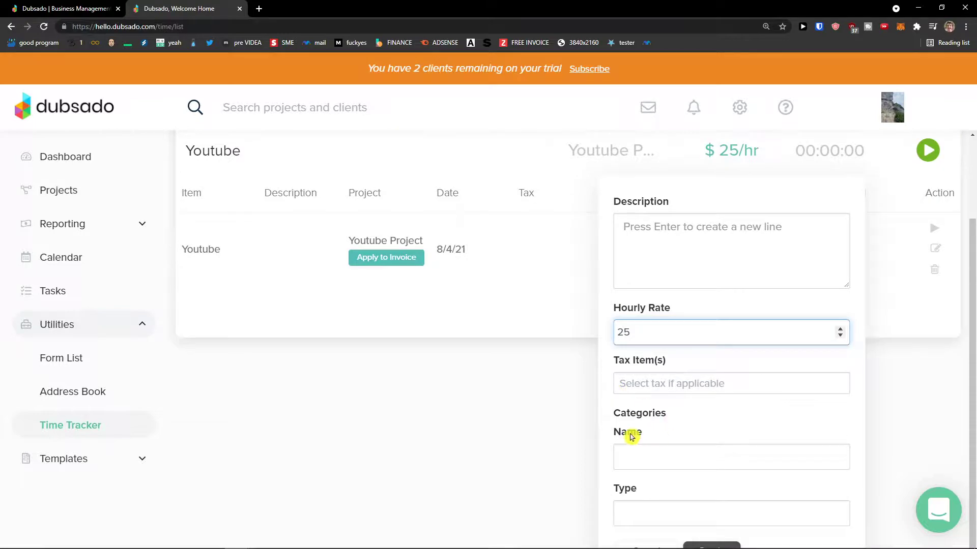
left_click(721, 544)
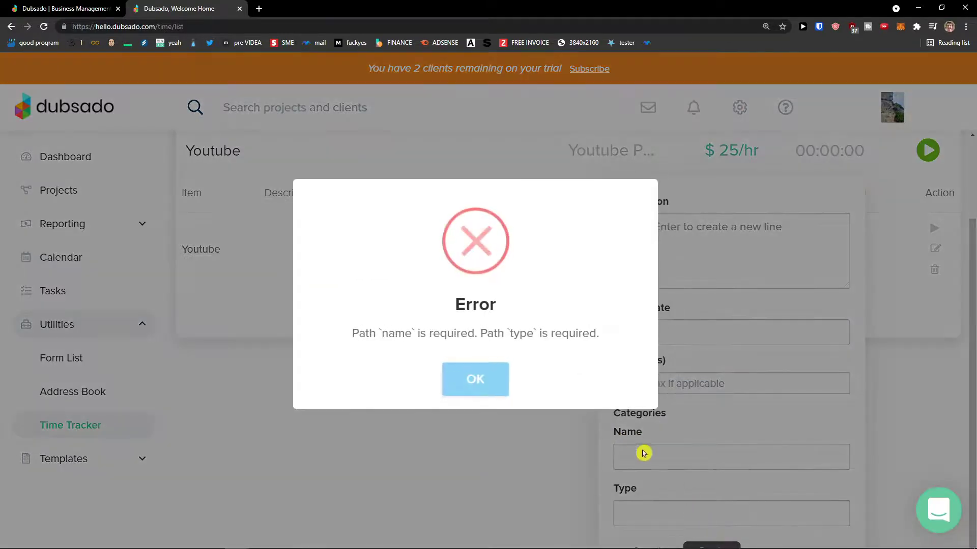
left_click(497, 380)
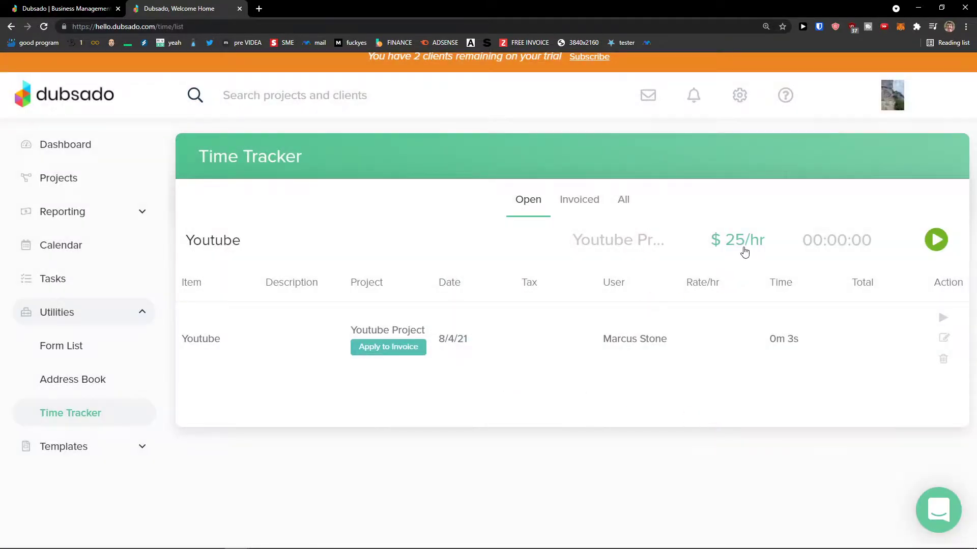
left_click(936, 239)
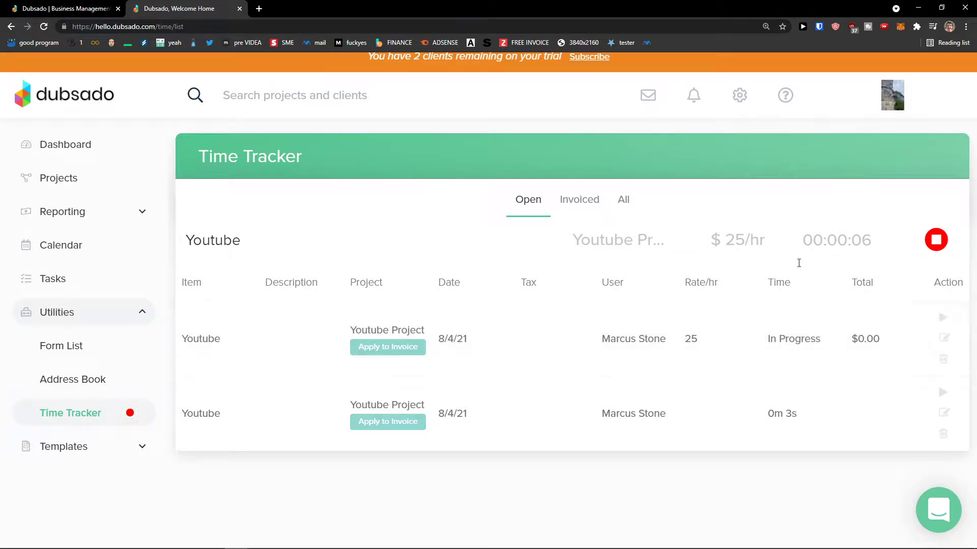
left_click(936, 239)
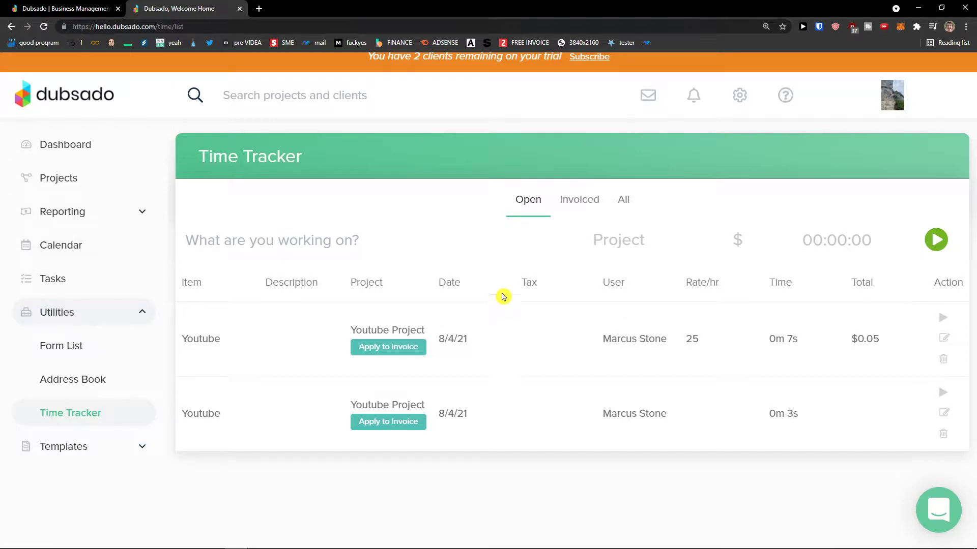
left_click(122, 452)
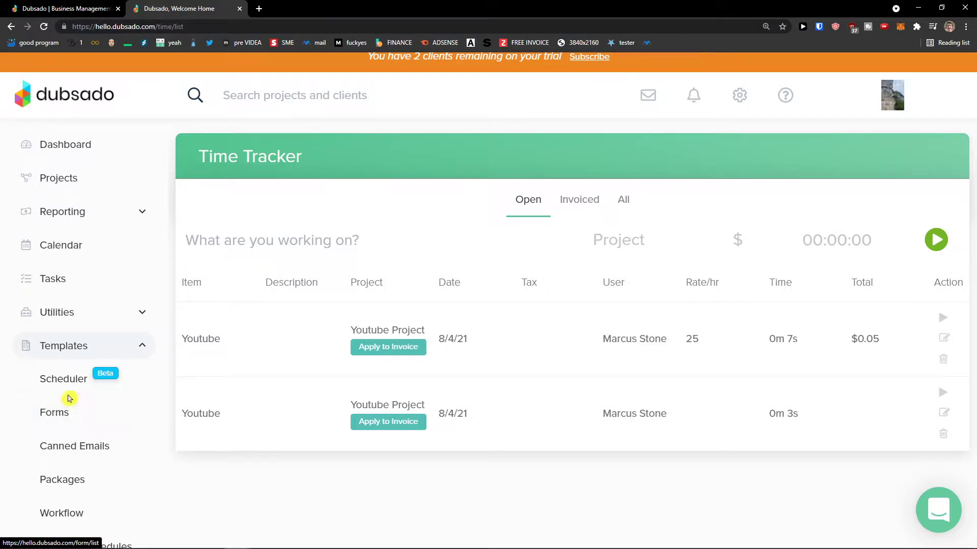
- Browse the Forms, Canned Emails and Scheduler templates, returning to Canned Emails
left_click(62, 420)
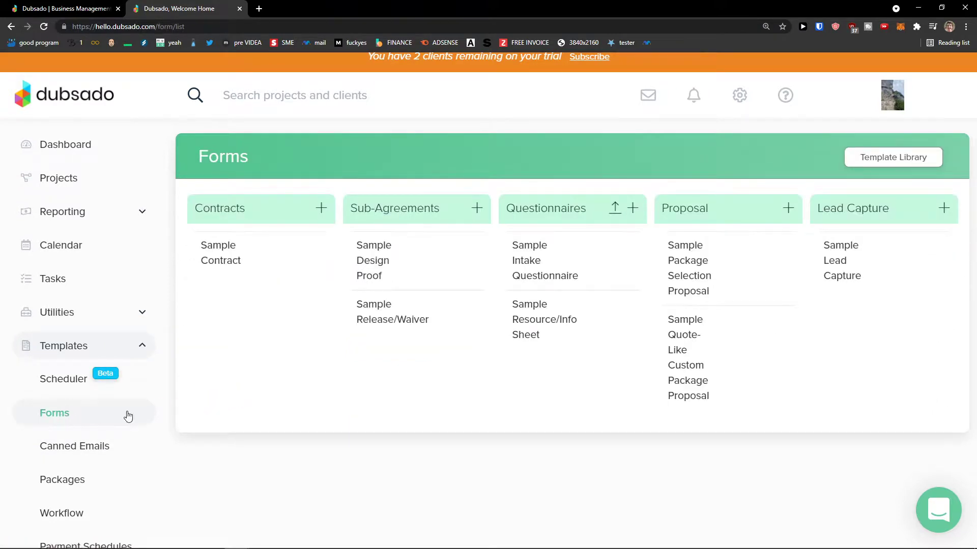
left_click(69, 445)
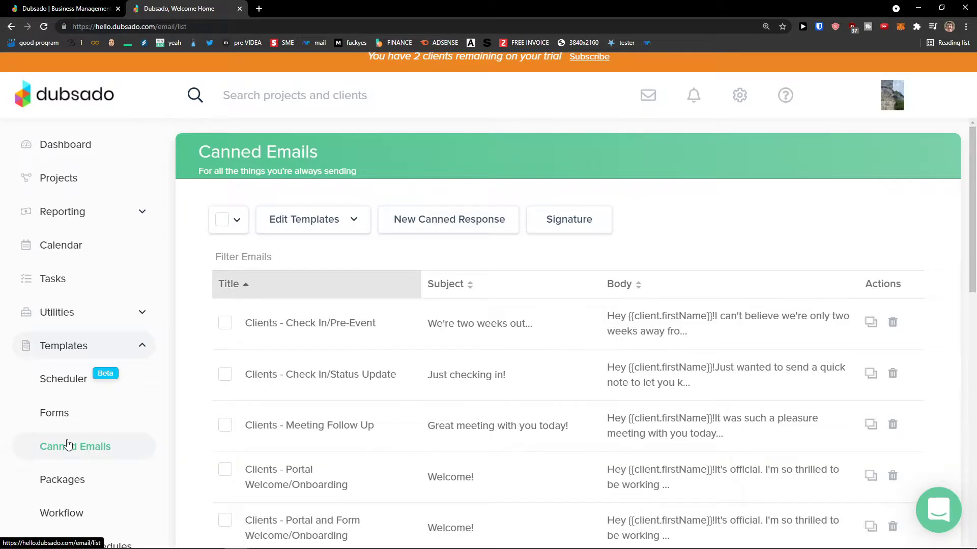
left_click(65, 380)
scroll(209, 416, "down", 4)
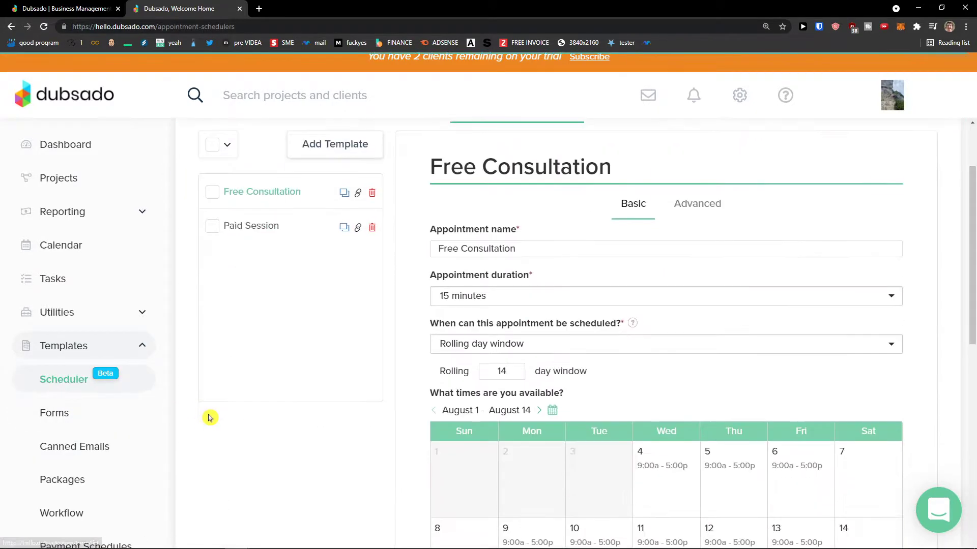
scroll(206, 416, "down", 2)
scroll(203, 413, "up", 5)
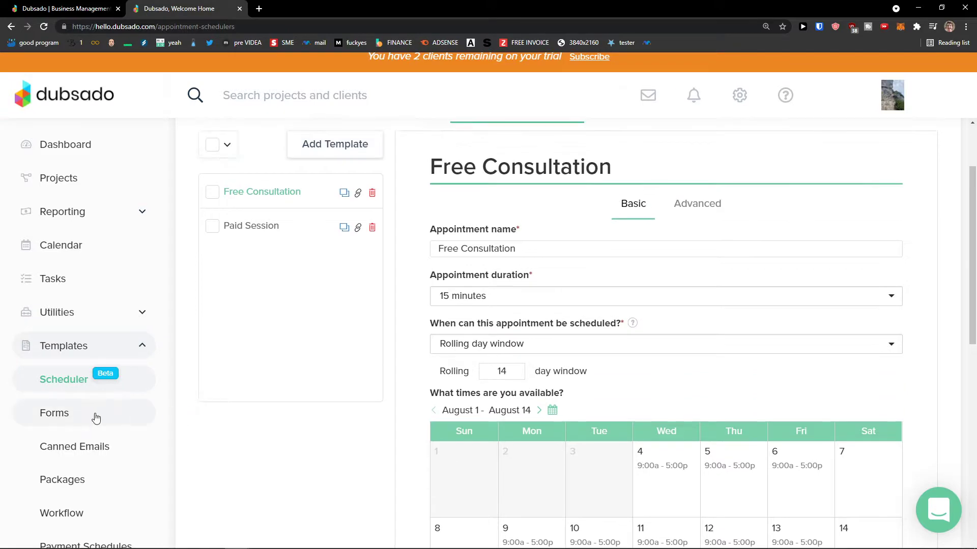
scroll(201, 411, "up", 2)
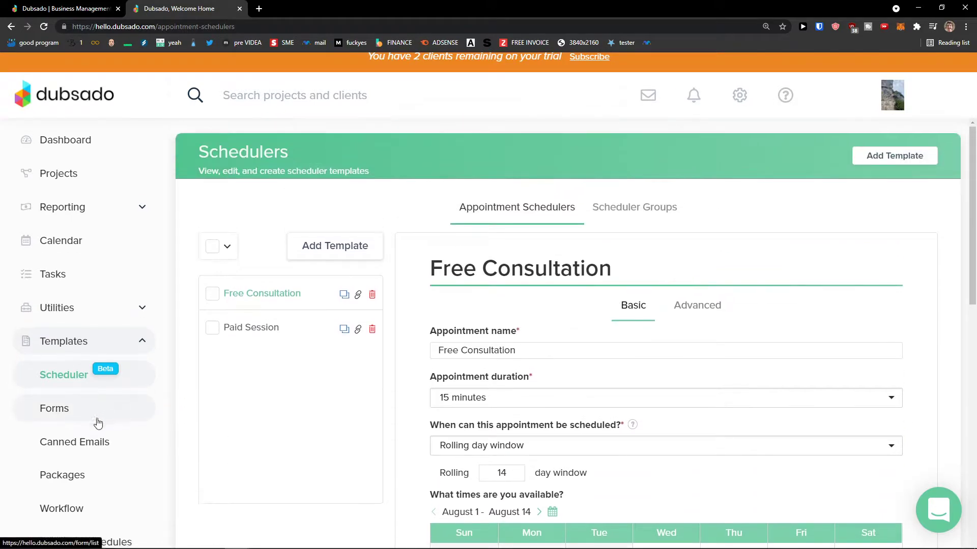
left_click(92, 431)
scroll(203, 414, "down", 5)
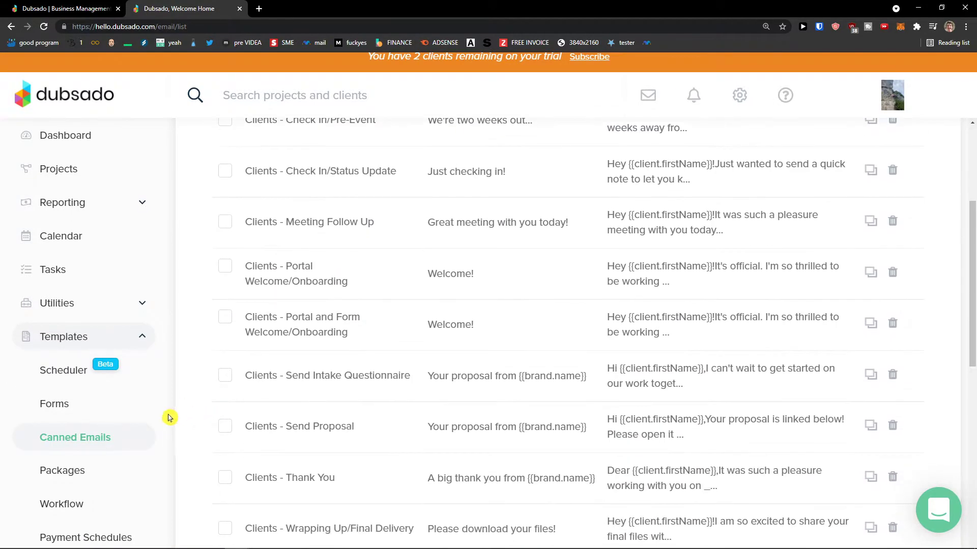
scroll(176, 417, "down", 3)
scroll(257, 366, "up", 10)
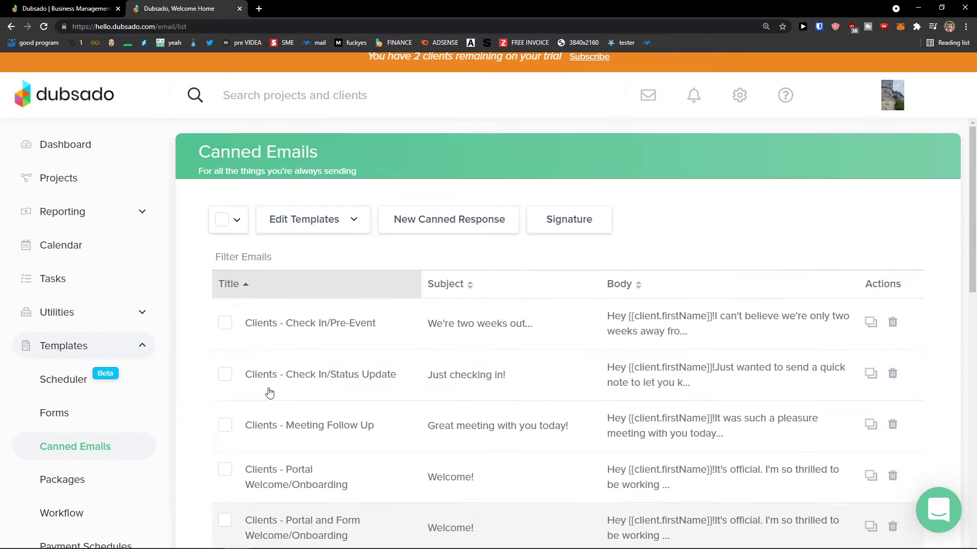
- Start a new canned response, then return to the Projects list
left_click(419, 233)
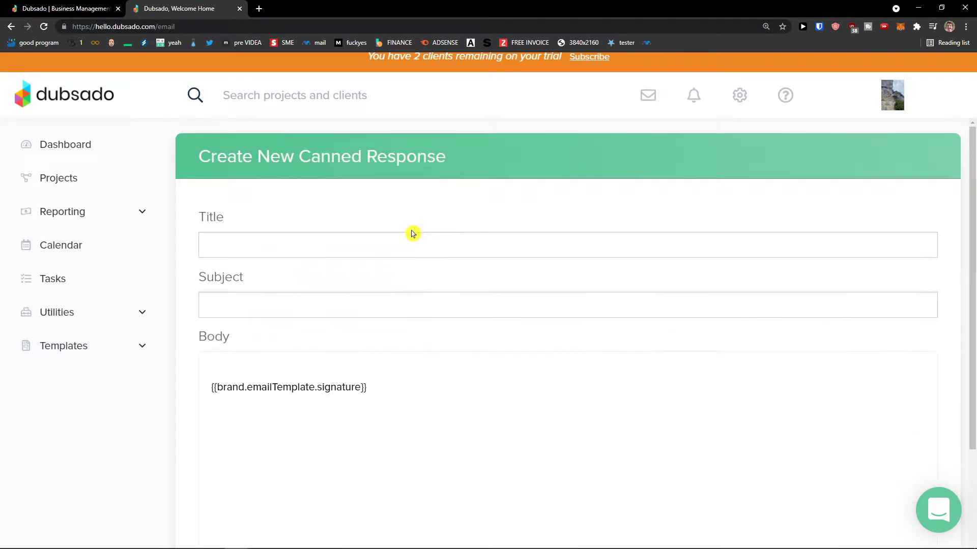
left_click(124, 213)
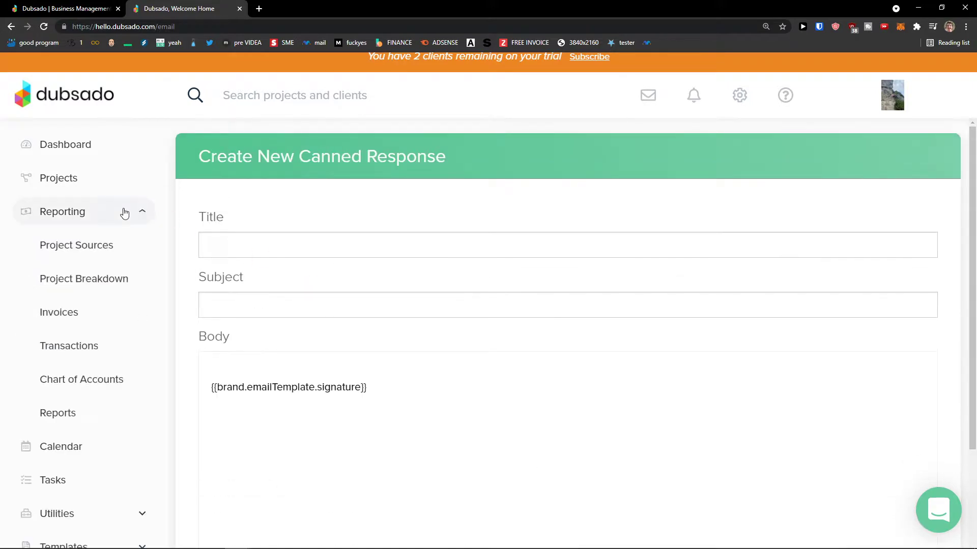
left_click(108, 187)
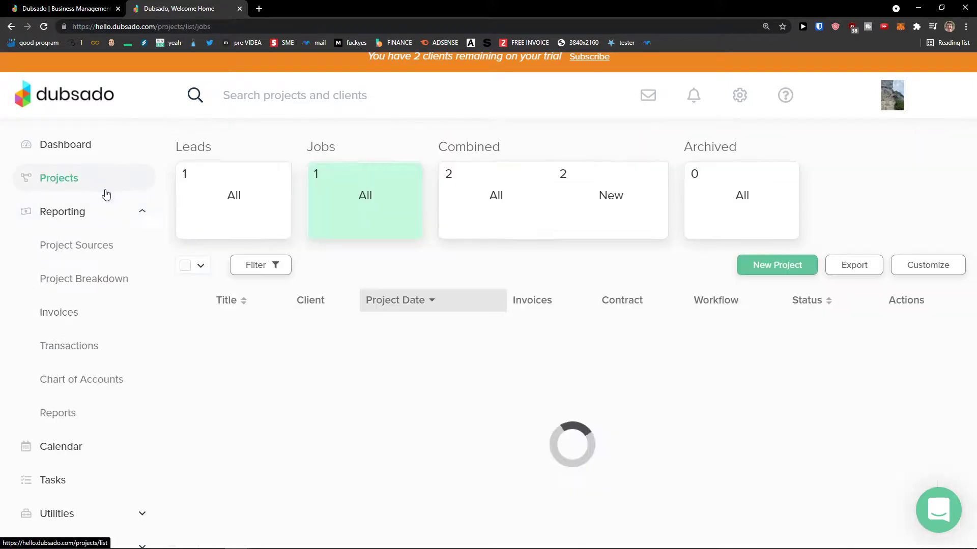
- Show all combined projects: Youtube Project with $50.00 invoiced and Sample Job Name
left_click(221, 188)
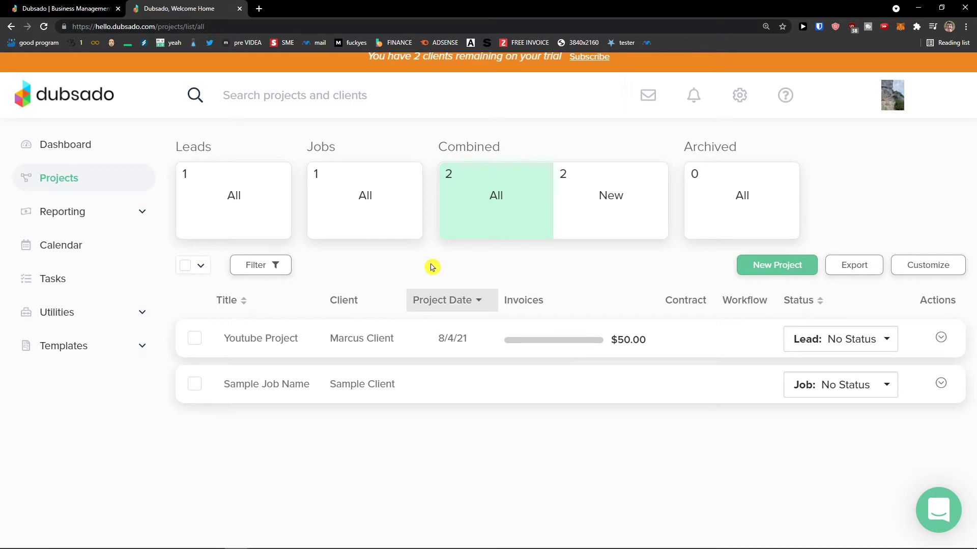
left_click(260, 8)
left_click_drag(262, 7, 0, 173)
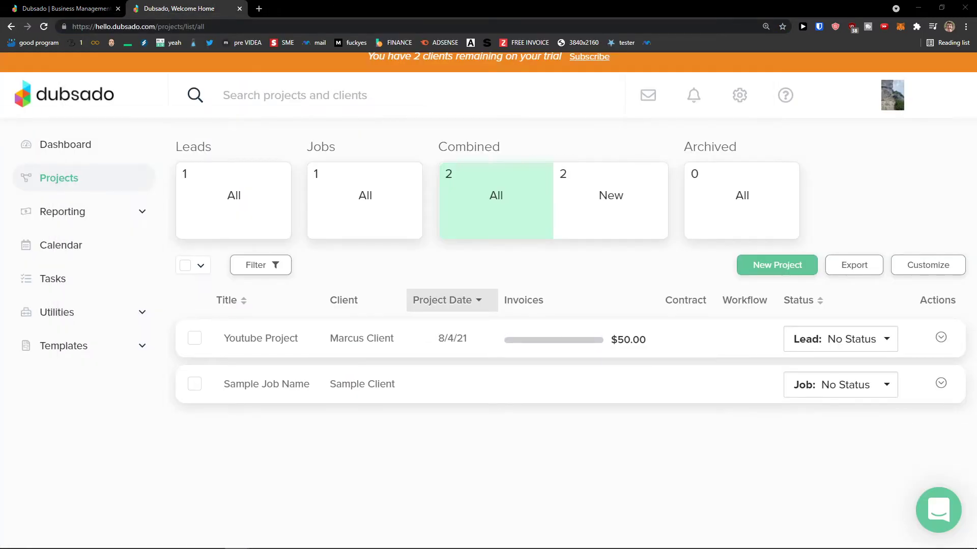